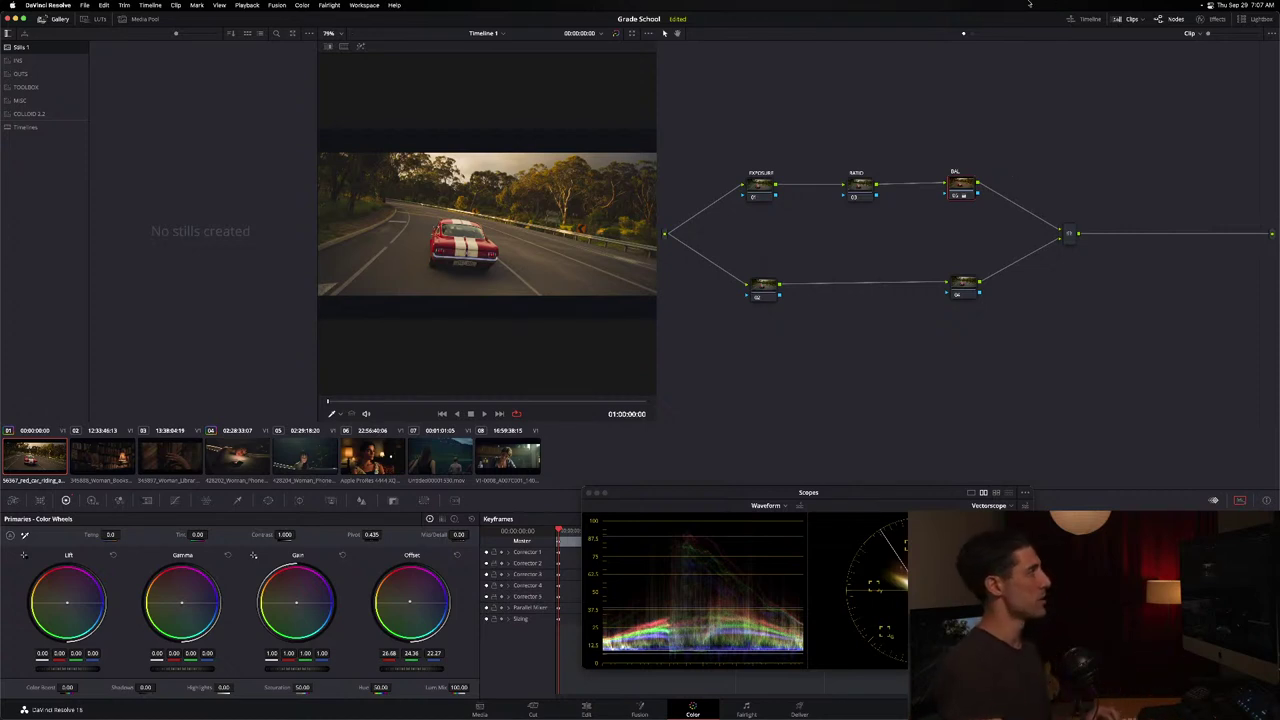
# Show the timeline-level node graph and compare the car shot with all grades bypassed and active.
pyautogui.hotkey('ctrl', 'shift', 't')
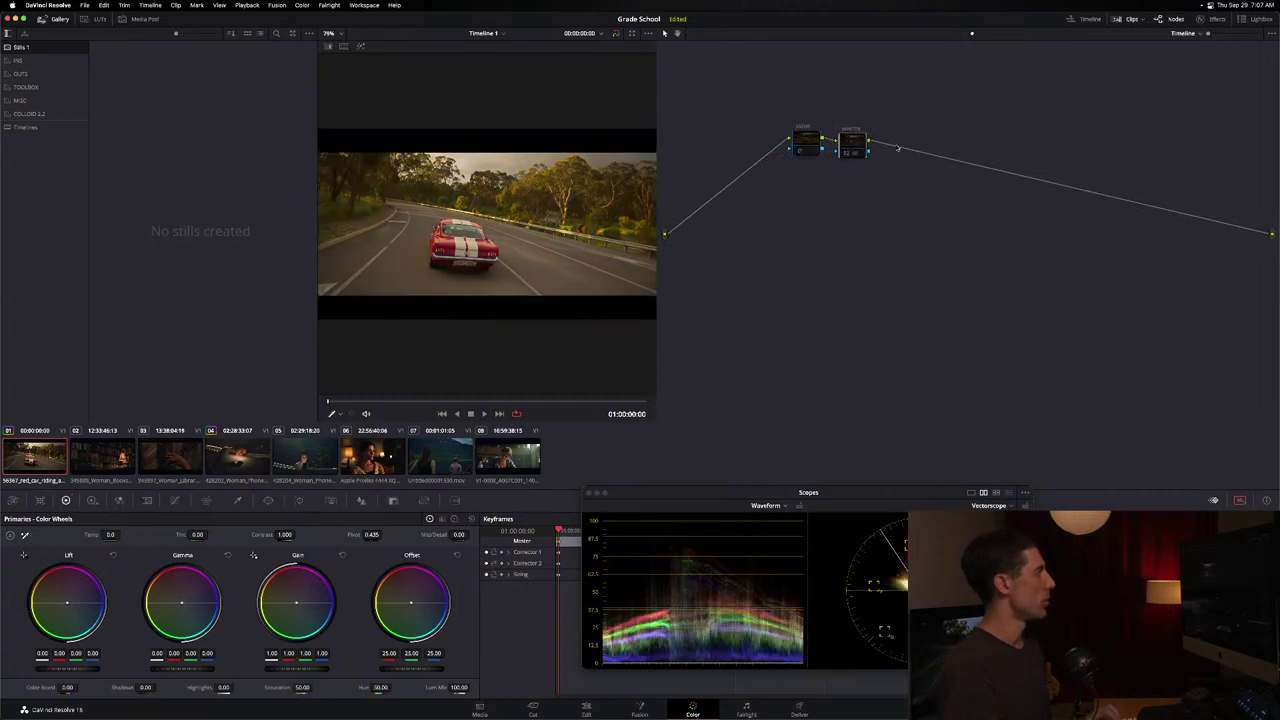
pyautogui.hotkey('shift', 'd')
pyautogui.hotkey('shift', 'd')
pyautogui.hotkey('shift', 'd')
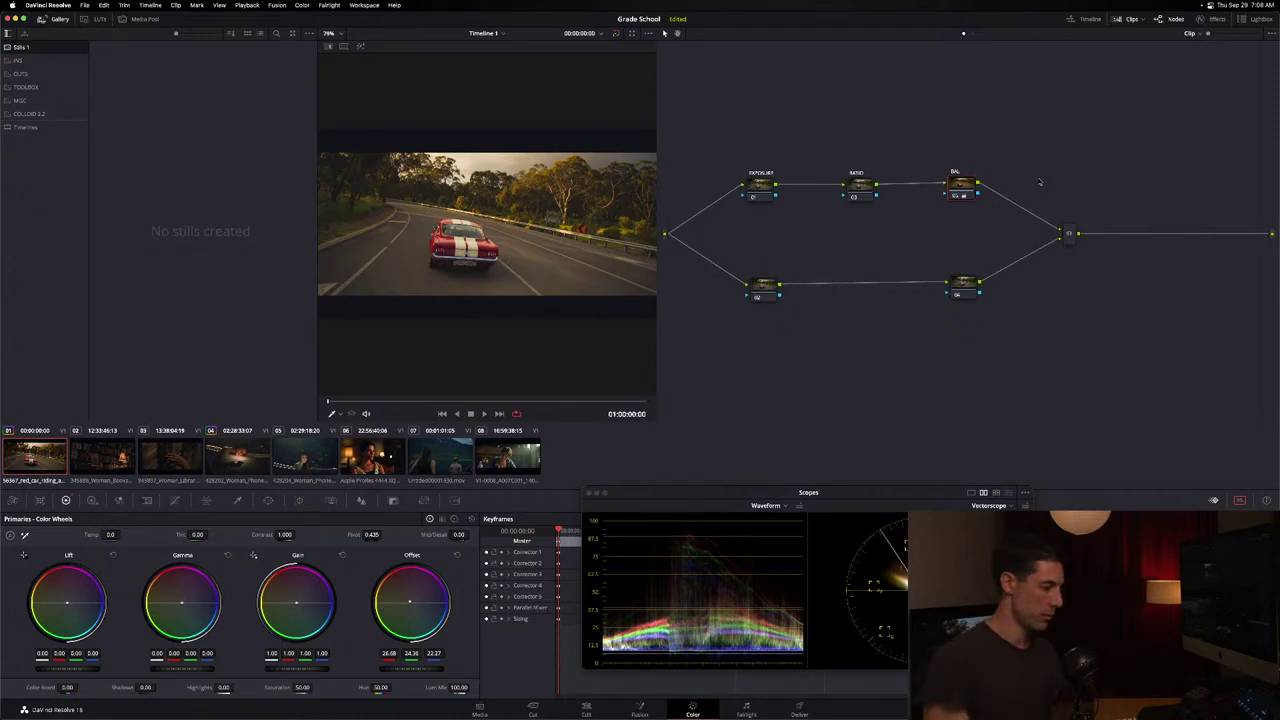
# Toggle the BAL node off and on to compare the car shot with and without its balance correction.
pyautogui.hotkey('ctrl', 'd')
pyautogui.hotkey('ctrl', 'd')
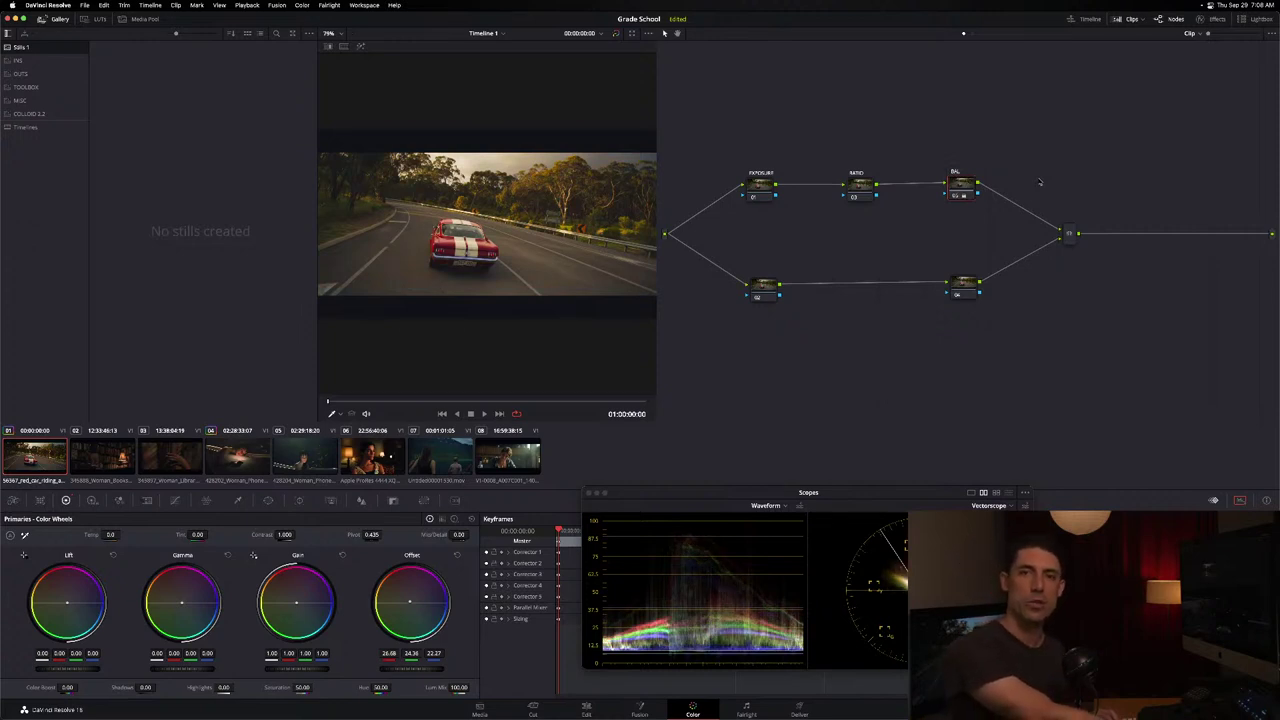
pyautogui.hotkey('ctrl', 'd')
pyautogui.hotkey('ctrl', 'd')
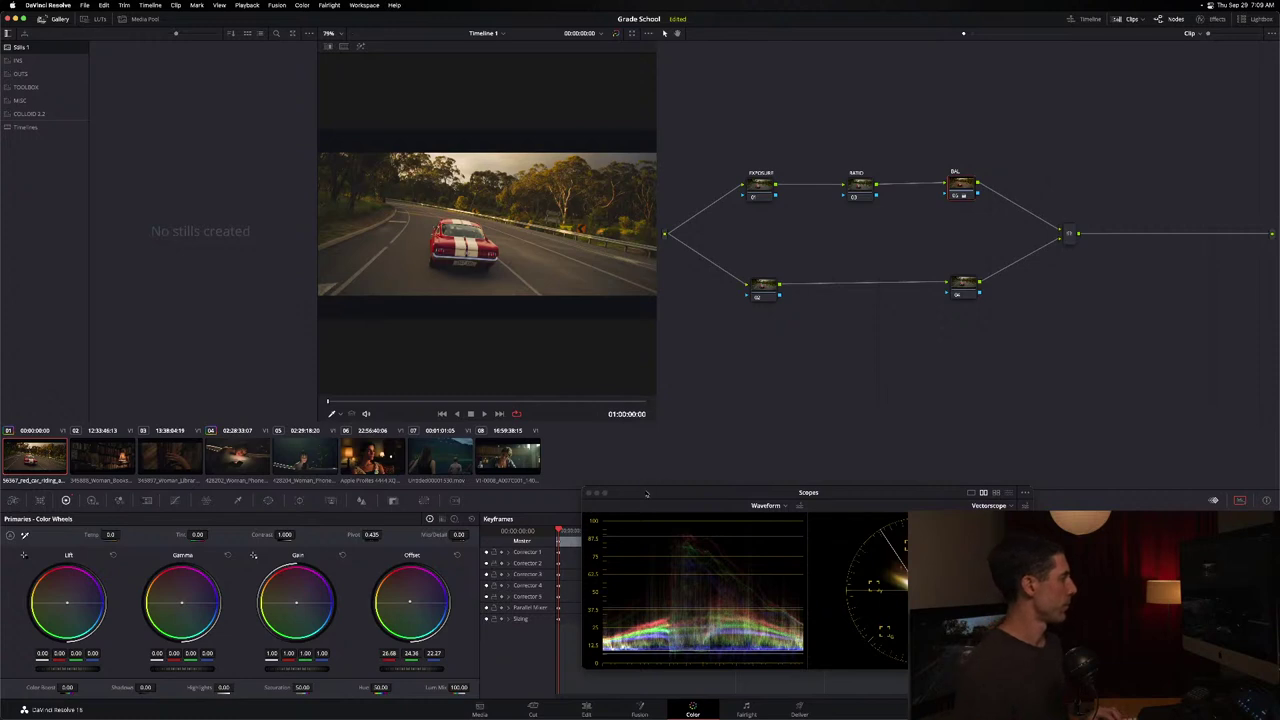
# Reposition the scopes window to reveal both scopes and switch its waveform display to Histogram.
pyautogui.moveTo(644, 494); pyautogui.dragTo(317, 463)
pyautogui.click(447, 475)
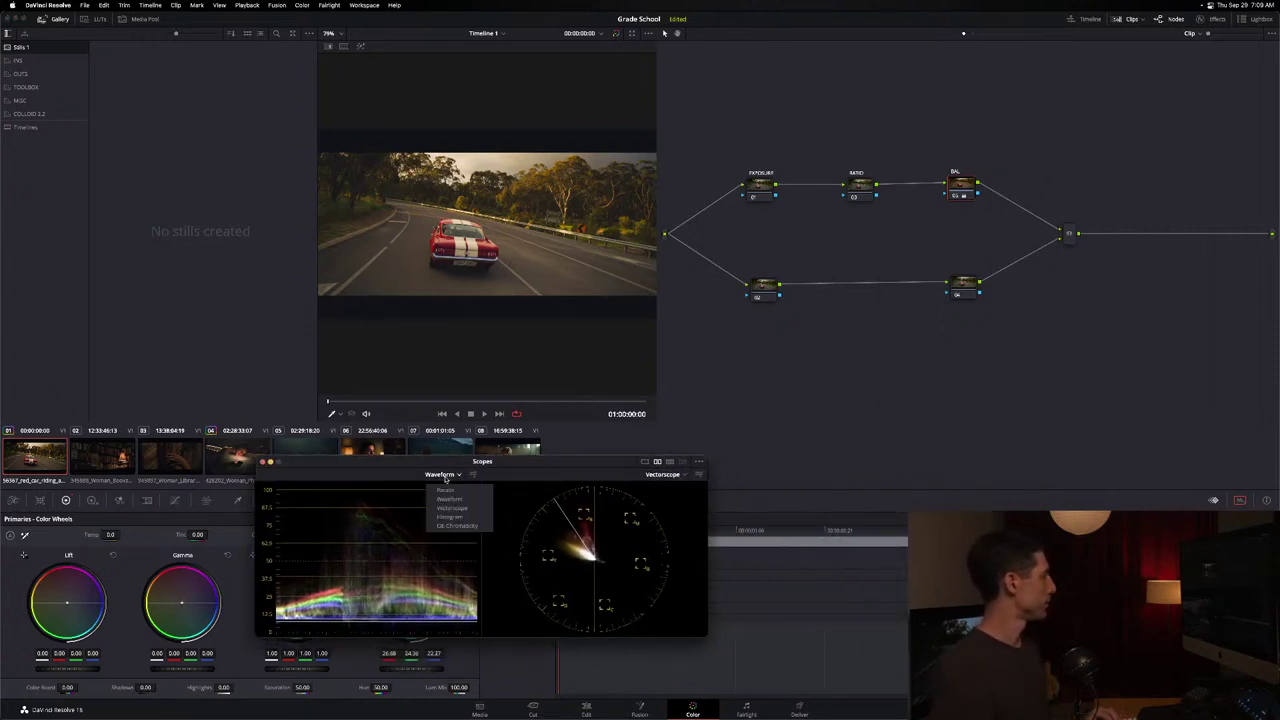
pyautogui.click(450, 517)
pyautogui.moveTo(495, 461); pyautogui.dragTo(403, 490)
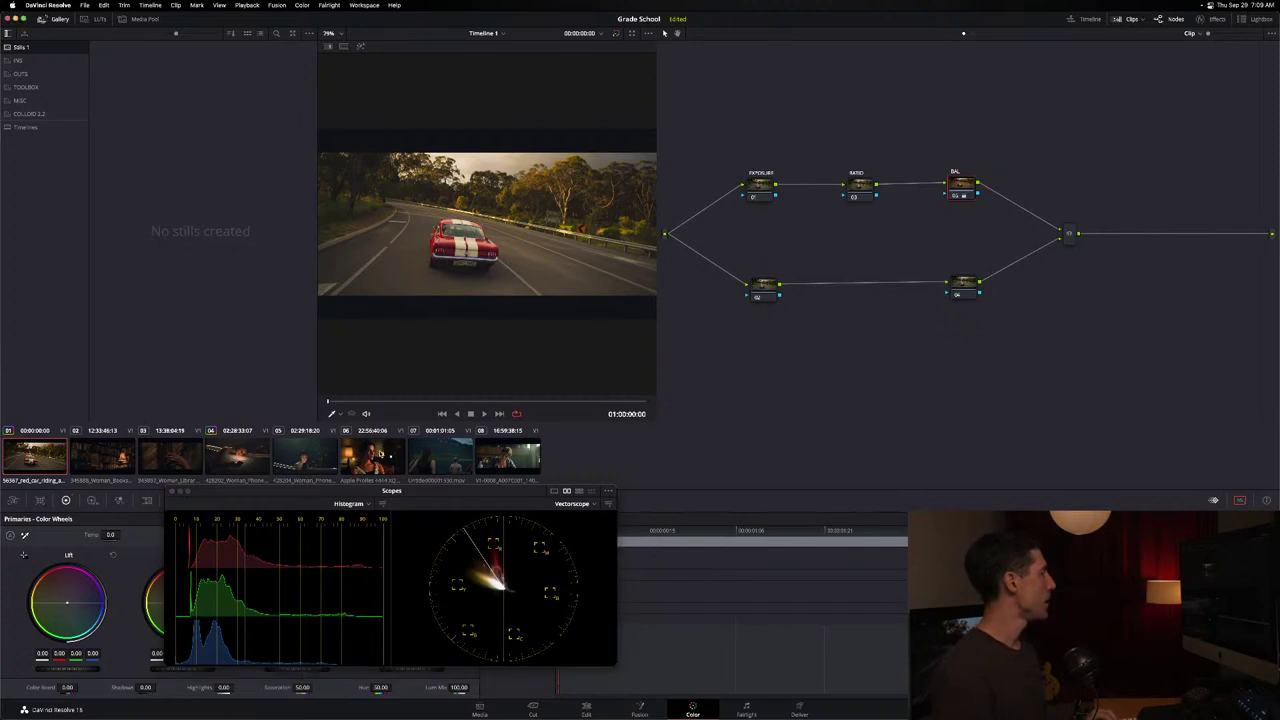
# Open clip 06 of the woman beside the lamps, nudge nodes 04 and BAL slightly, and leave BAL selected.
pyautogui.click(382, 452)
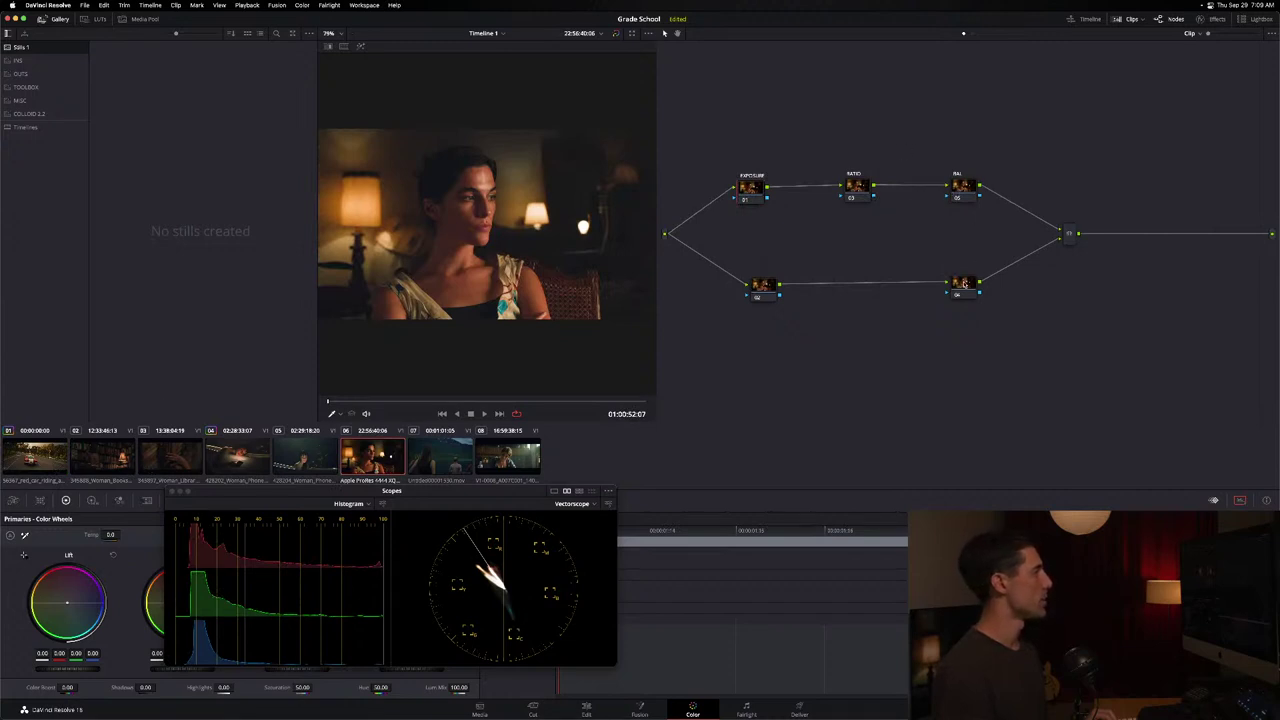
pyautogui.moveTo(963, 288); pyautogui.dragTo(966, 291)
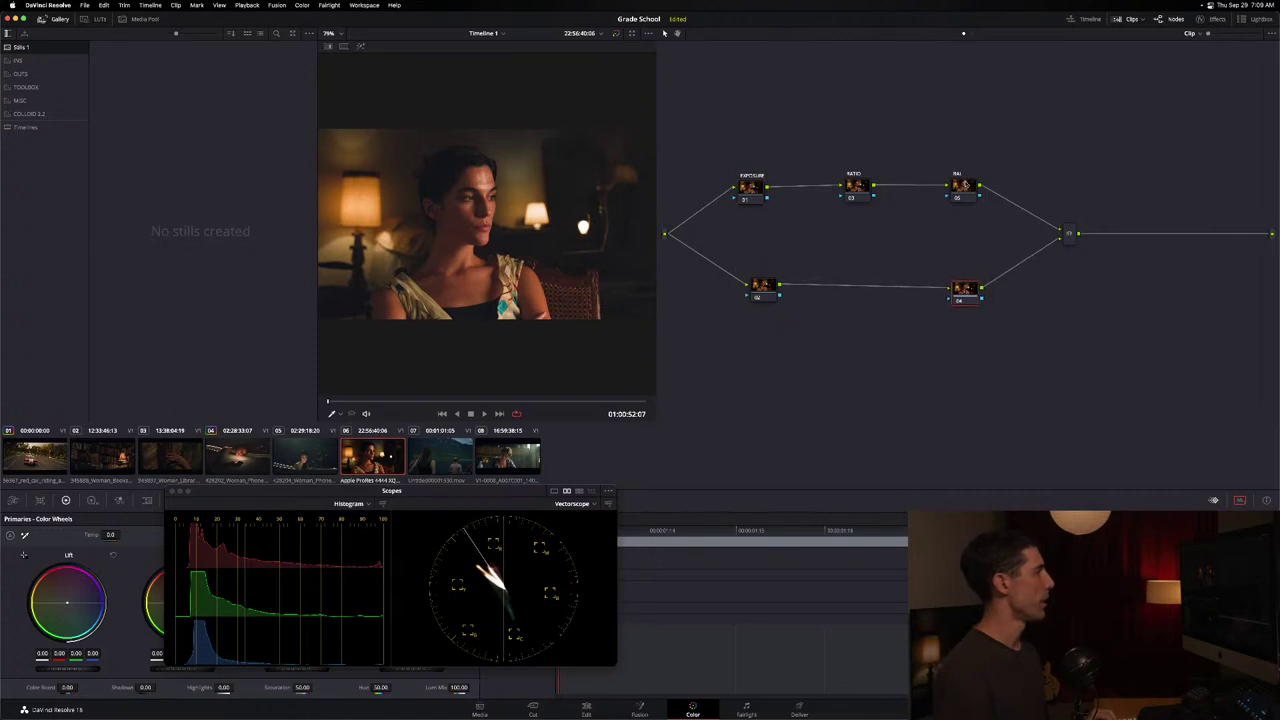
pyautogui.moveTo(961, 194); pyautogui.dragTo(957, 192)
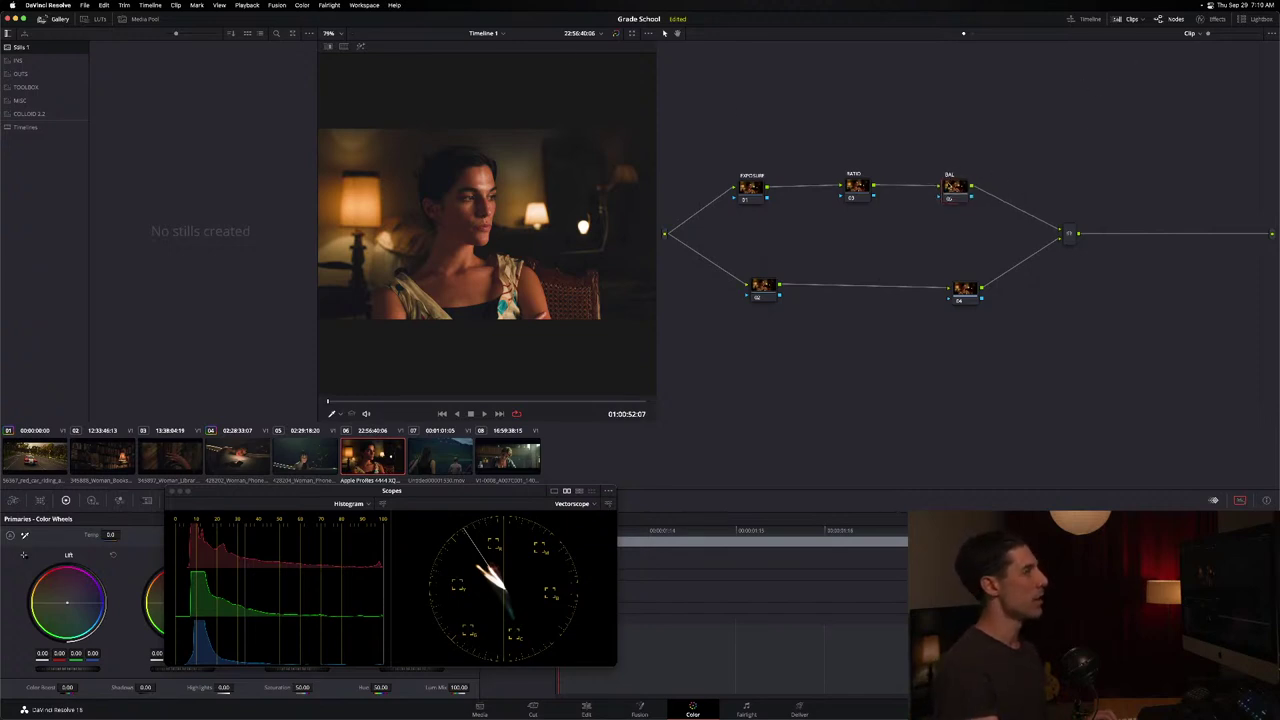
pyautogui.moveTo(954, 187); pyautogui.dragTo(963, 186)
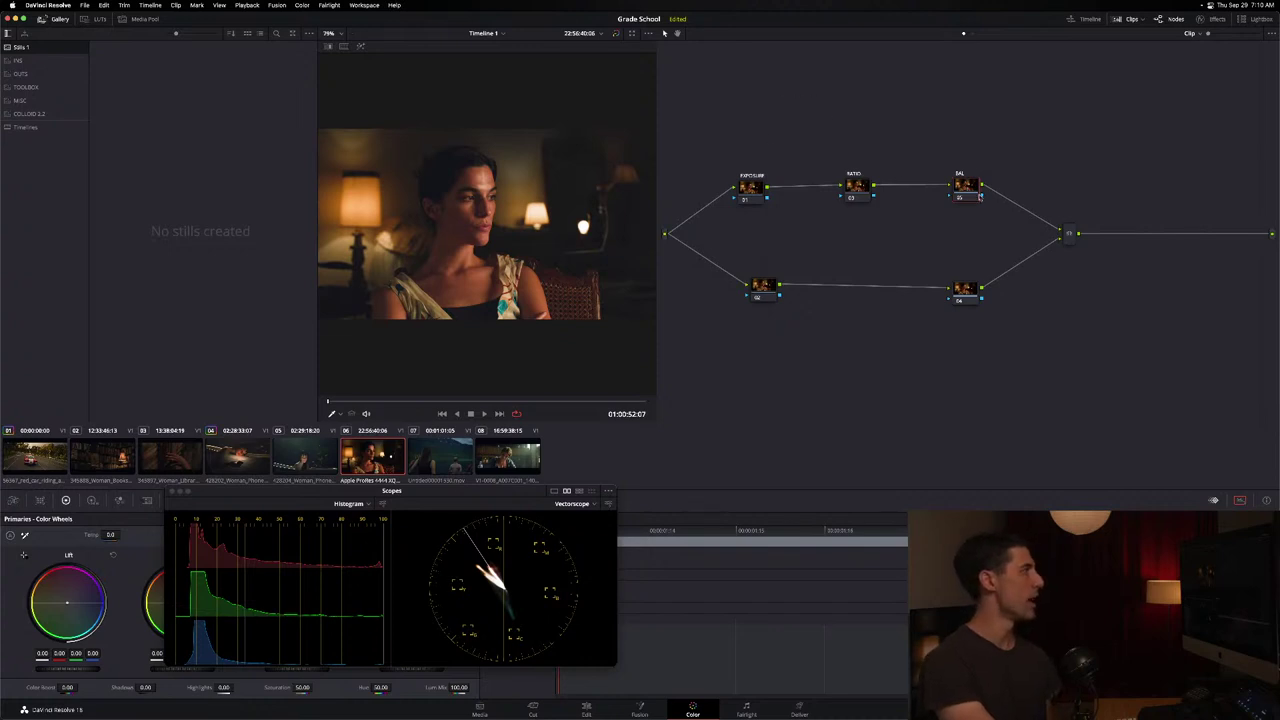
pyautogui.moveTo(968, 192); pyautogui.dragTo(961, 192)
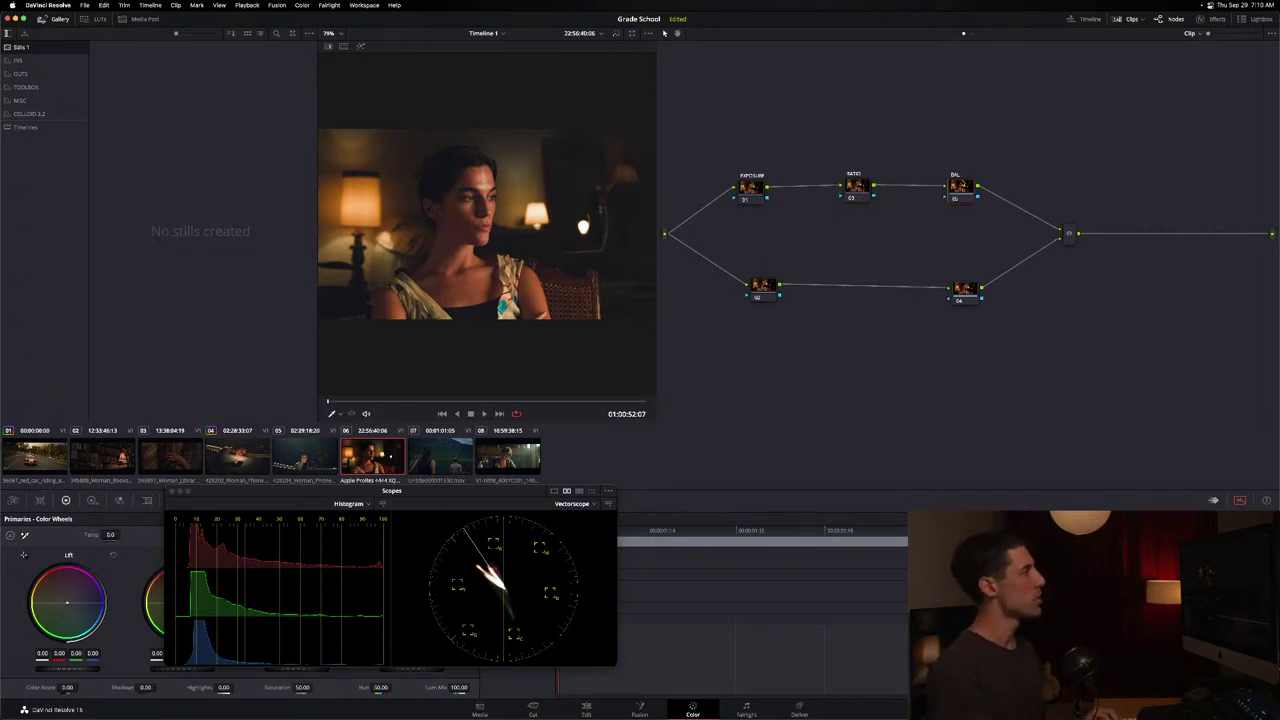
# Add a serial node after BAL and apply the Chromatic Adaptation effect to it, searching the effects library for "chr".
pyautogui.hotkey('alt', 's')
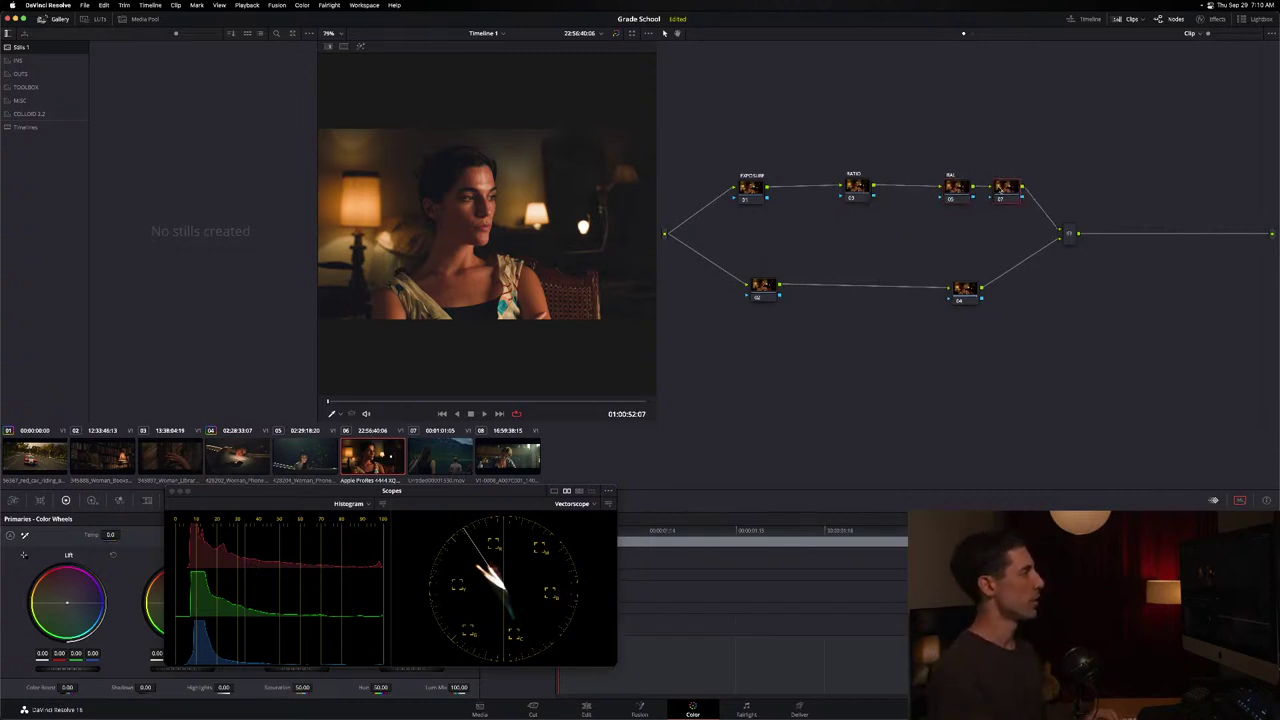
pyautogui.click(1201, 19)
pyautogui.click(1254, 36)
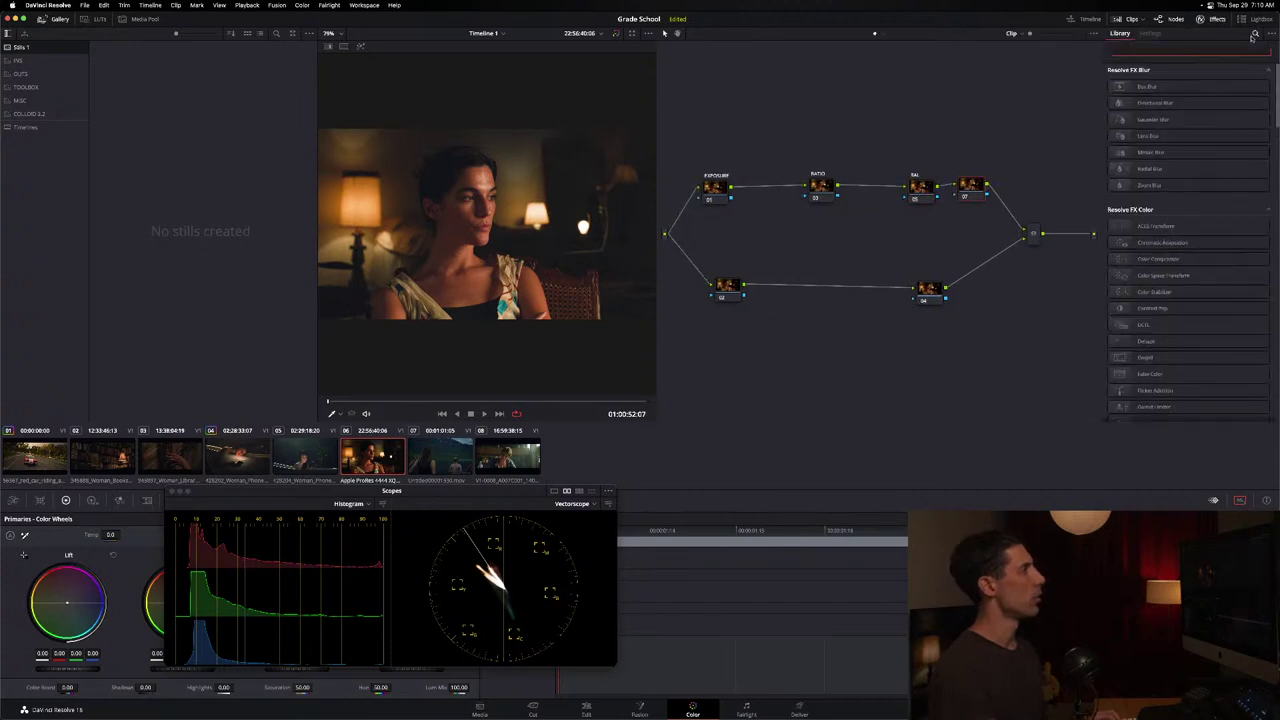
pyautogui.write('chr')
pyautogui.moveTo(1162, 87); pyautogui.dragTo(968, 185)
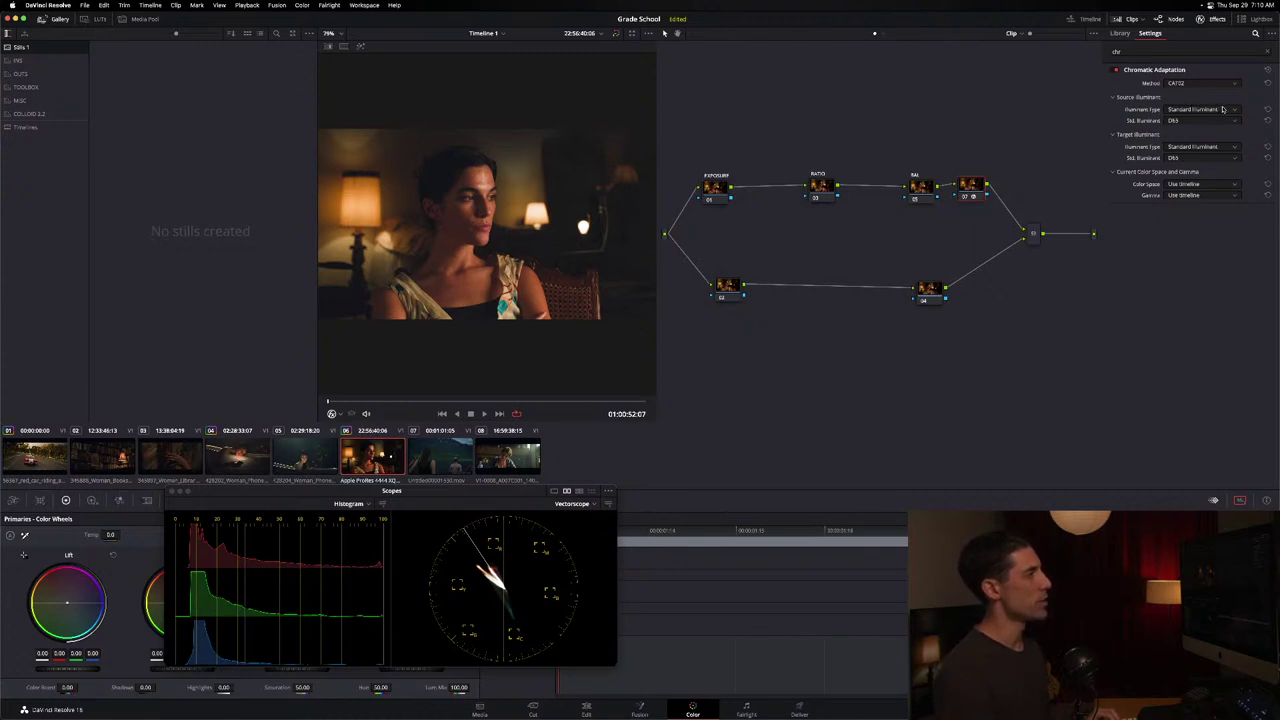
# Set both the source and target illuminant types of the Chromatic Adaptation effect to Color Temperature.
pyautogui.click(1221, 109)
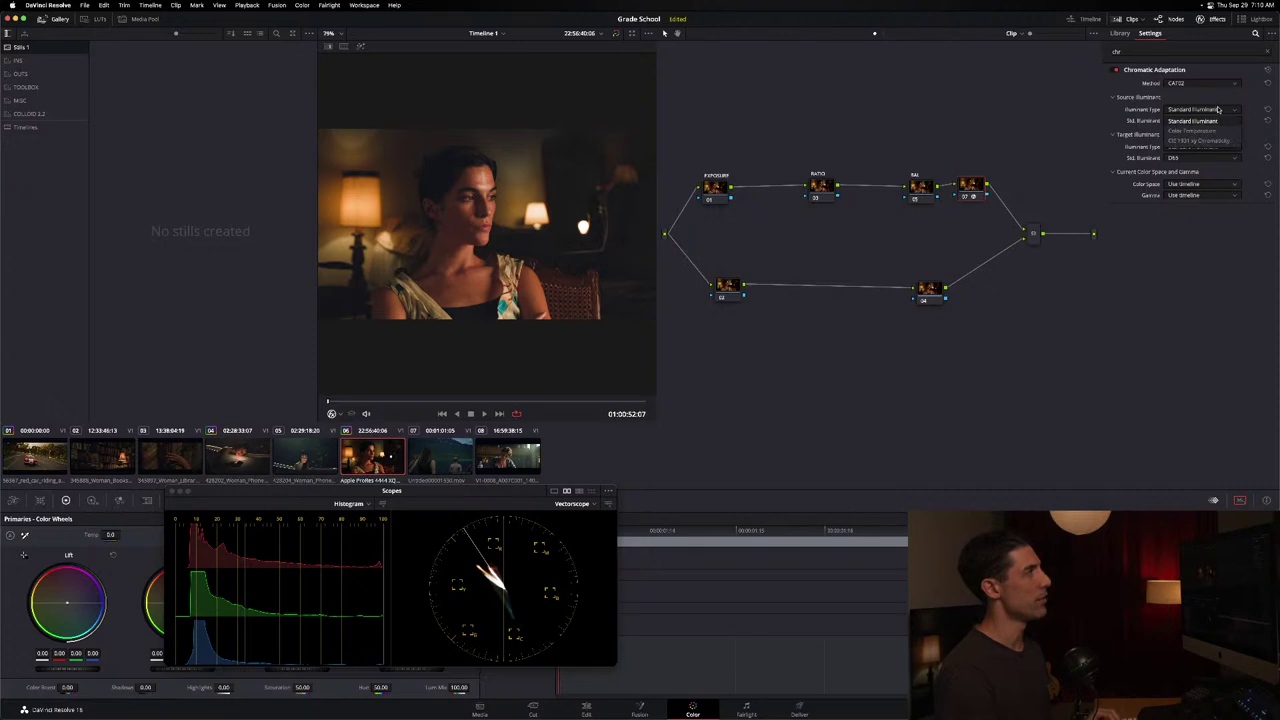
pyautogui.click(1196, 143)
pyautogui.click(1200, 157)
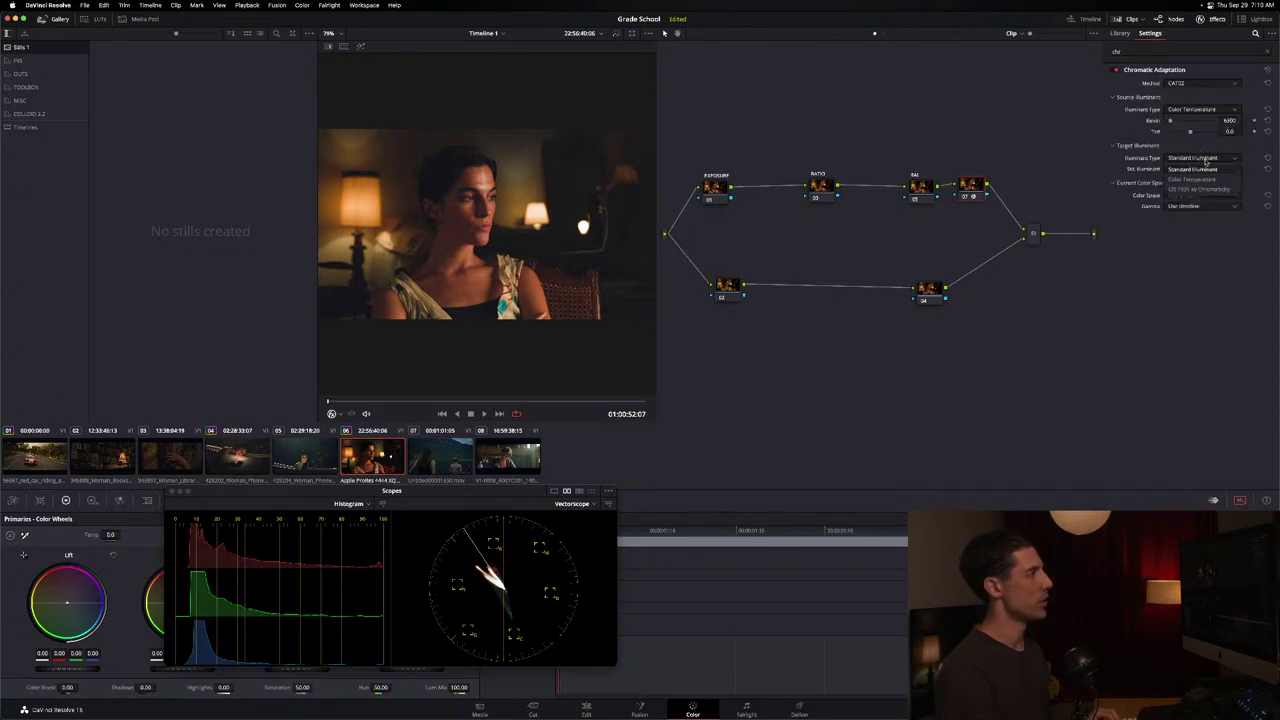
pyautogui.click(1196, 190)
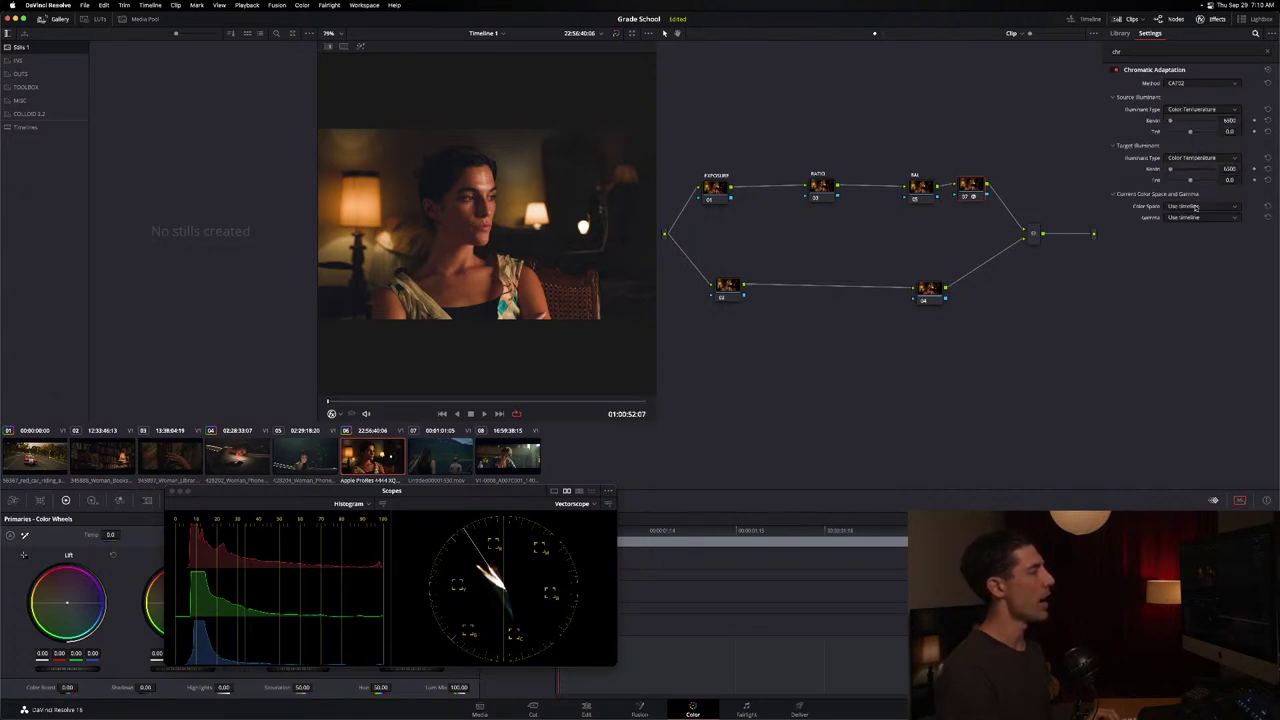
# Set the effect's color space to DaVinci Wide Gamut and its gamma to DaVinci Intermediate.
pyautogui.click(1195, 206)
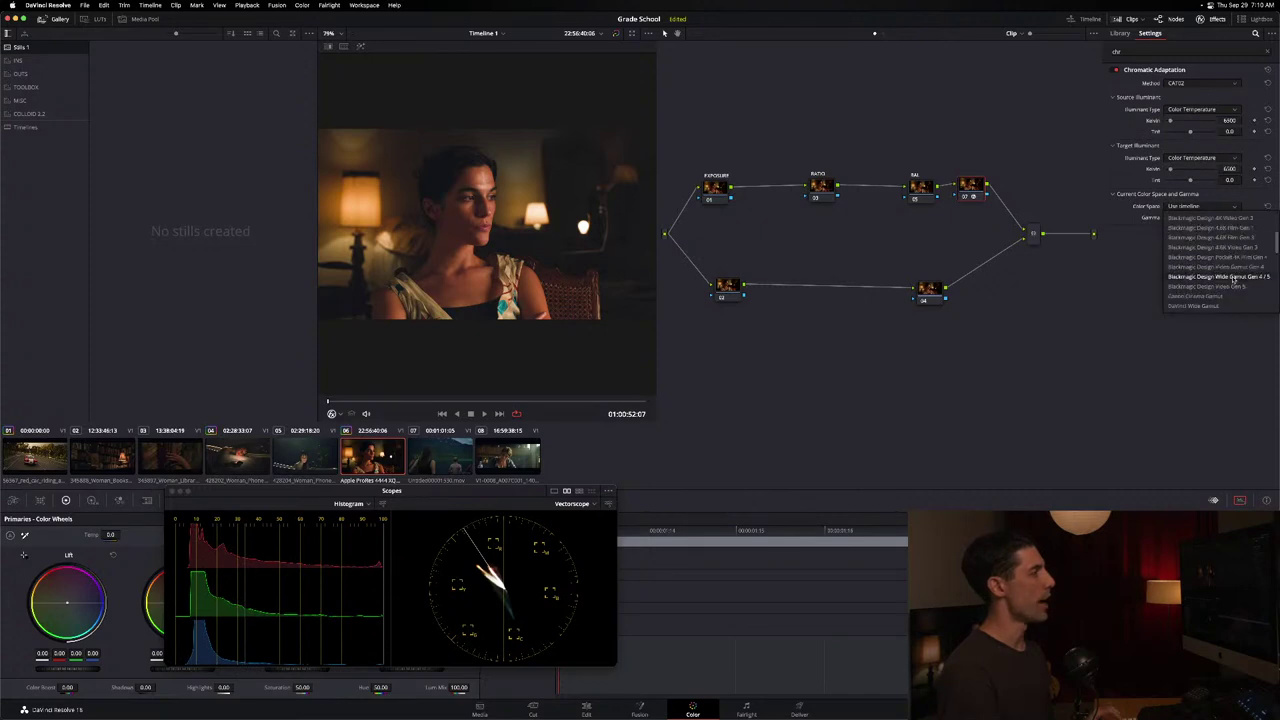
pyautogui.click(1200, 306)
pyautogui.click(1172, 216)
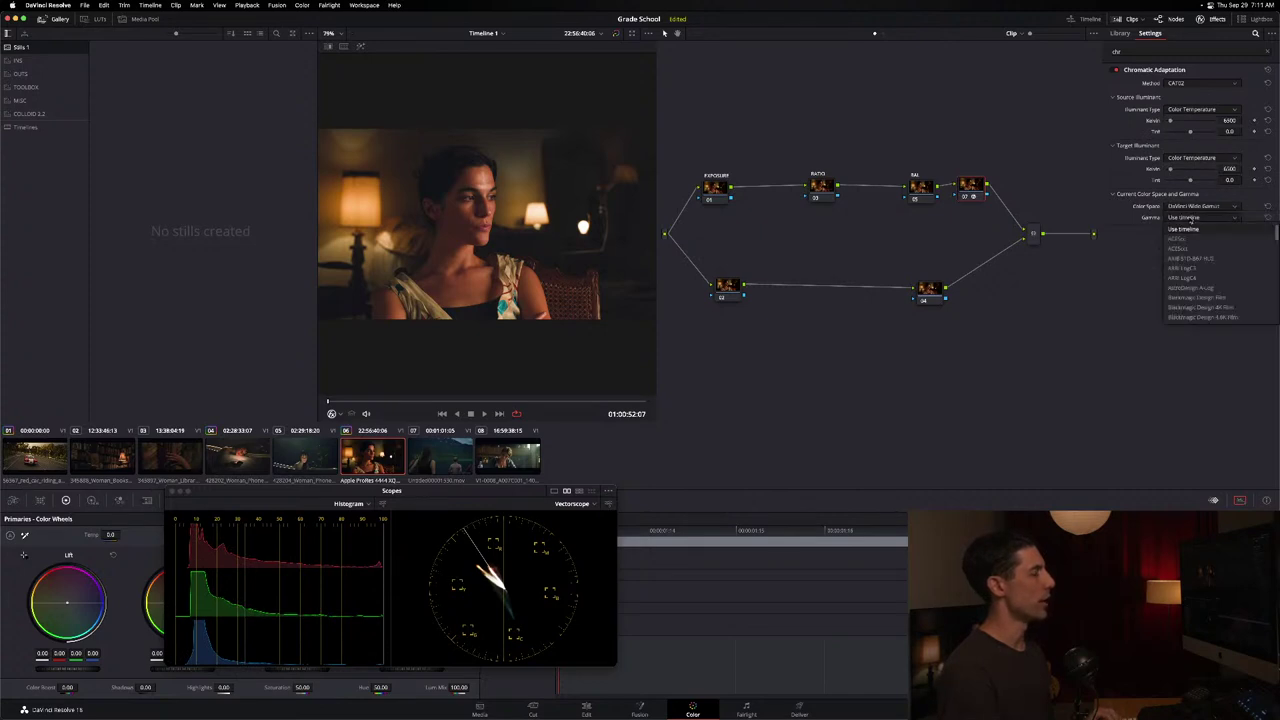
pyautogui.click(1199, 307)
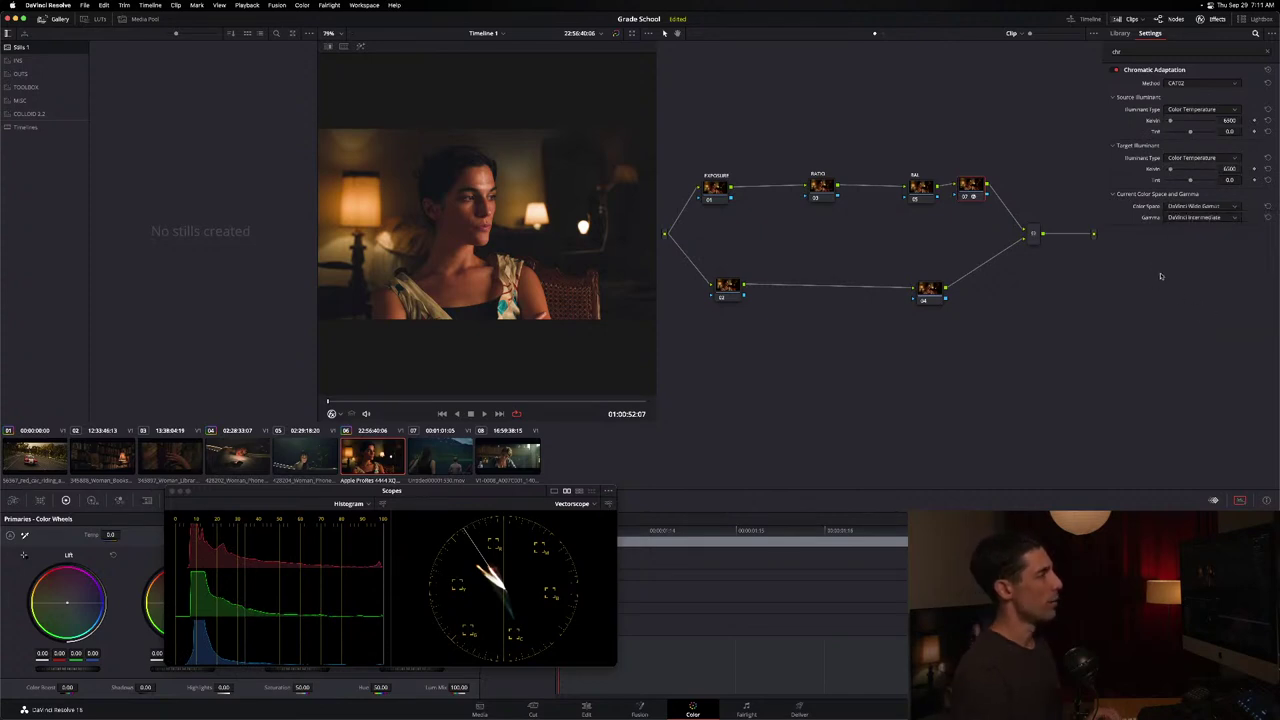
# Check the timeline color space in the project's Color Management settings, leaving the settings unchanged.
pyautogui.hotkey('shift', '9')
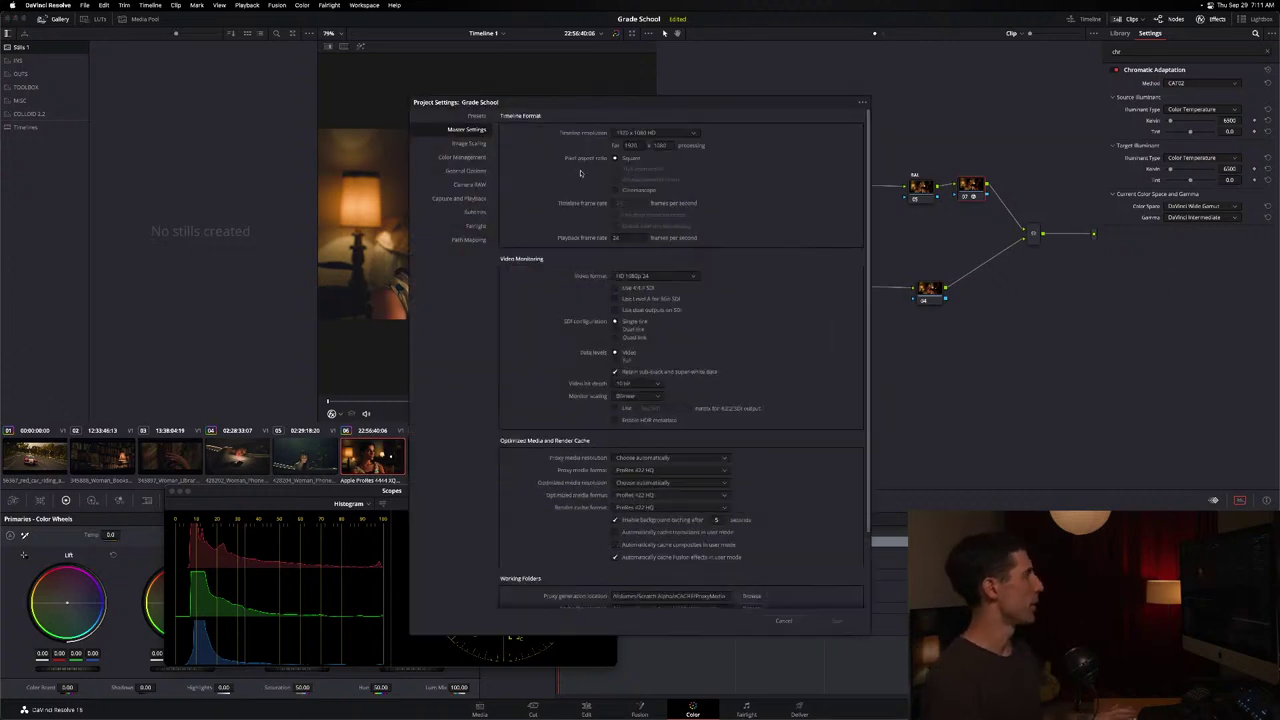
pyautogui.click(448, 159)
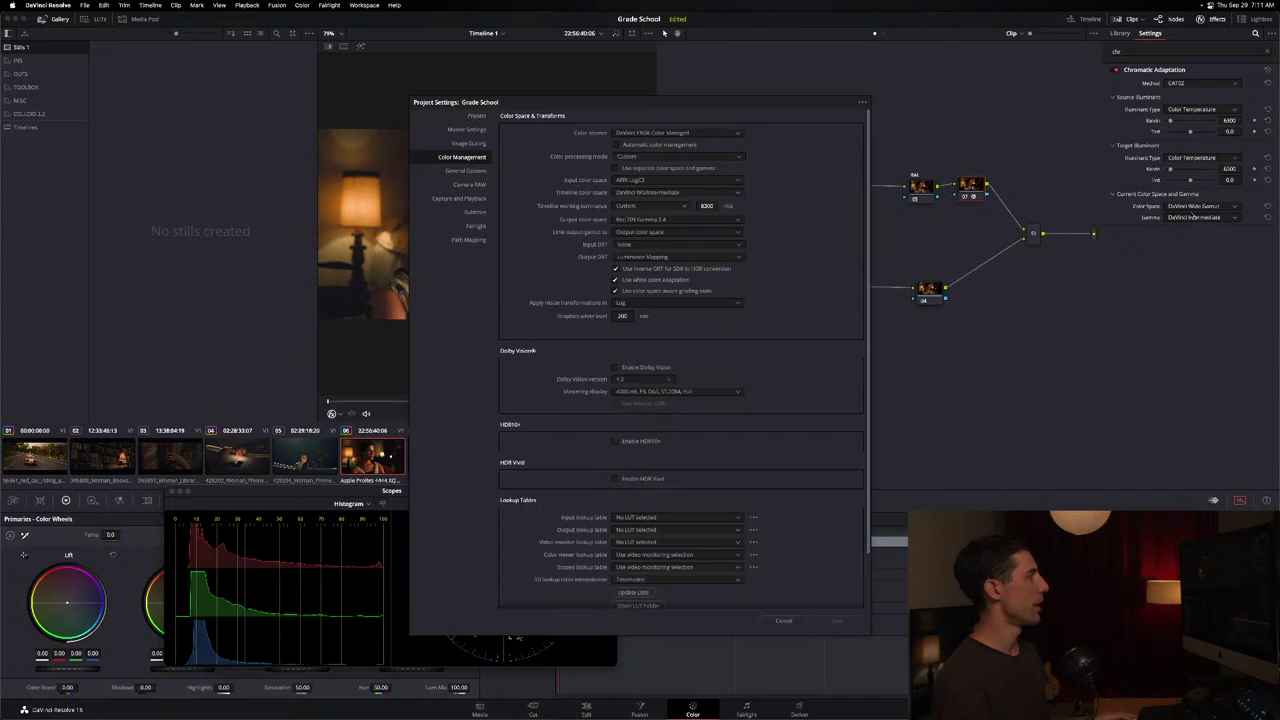
pyautogui.click(783, 620)
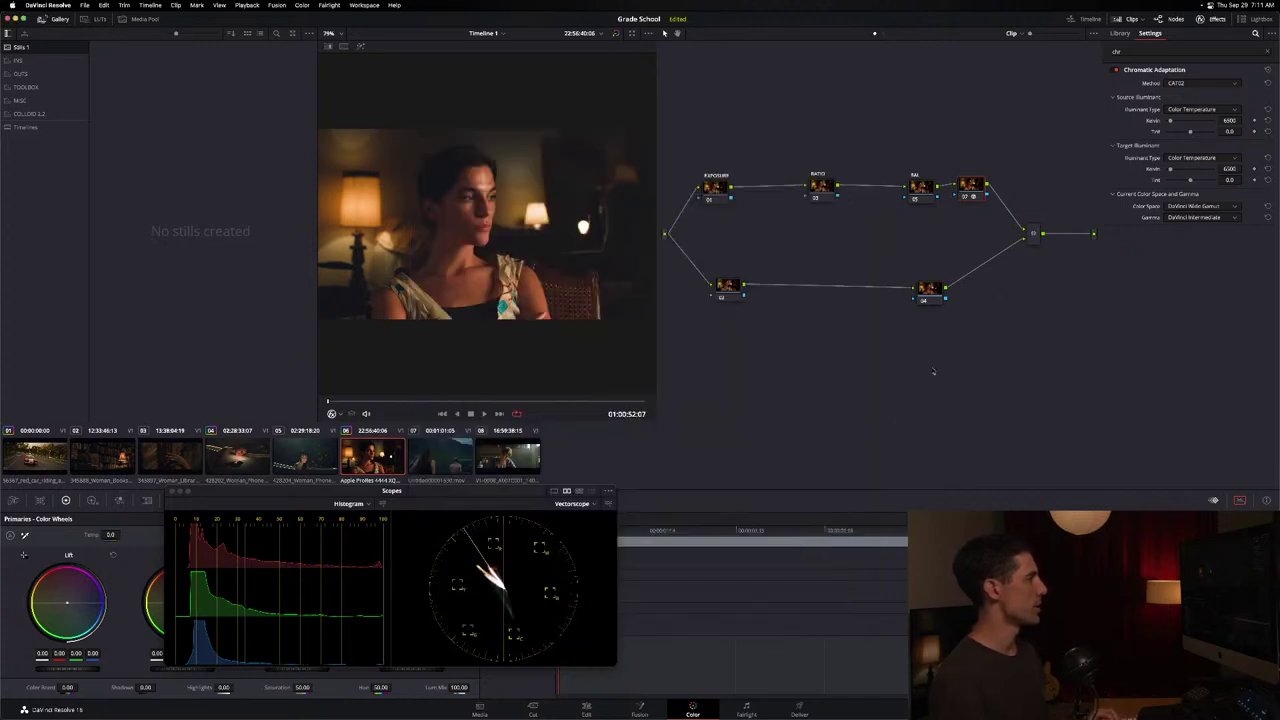
# Set both the source and target illuminant color temperatures to 5600 Kelvin.
pyautogui.click(1230, 120)
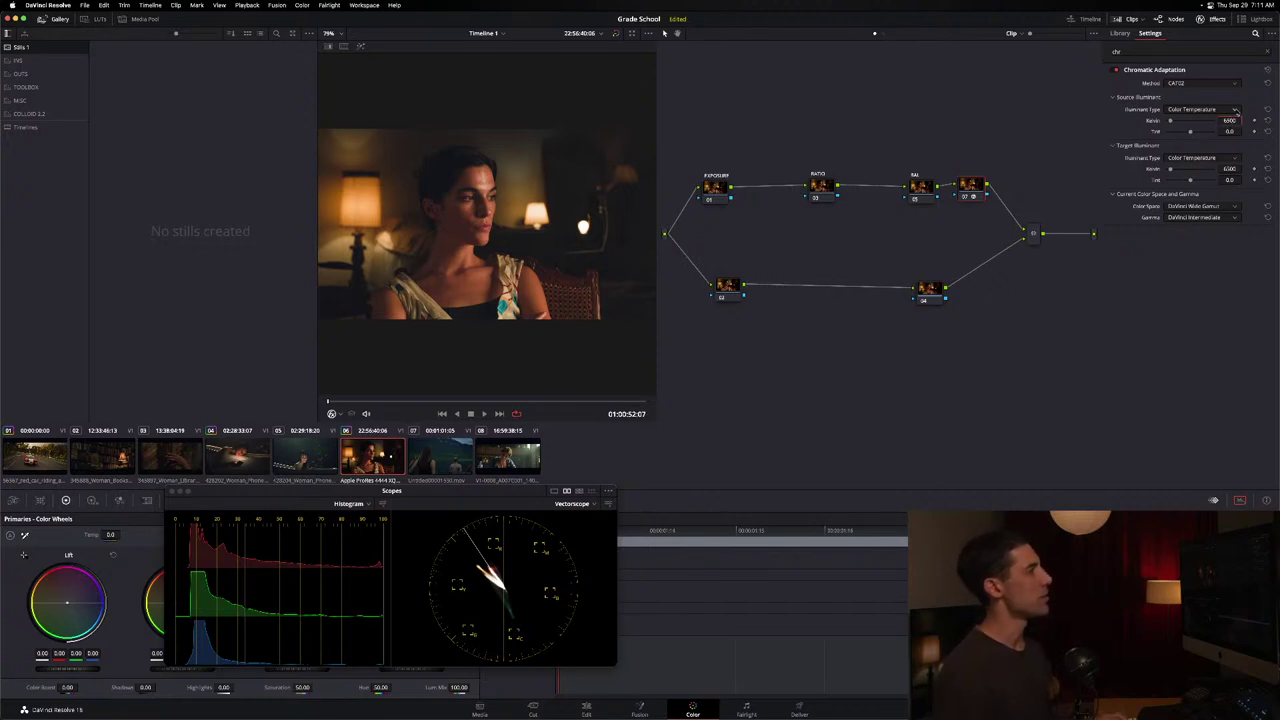
pyautogui.write('5600')
pyautogui.press('Return')
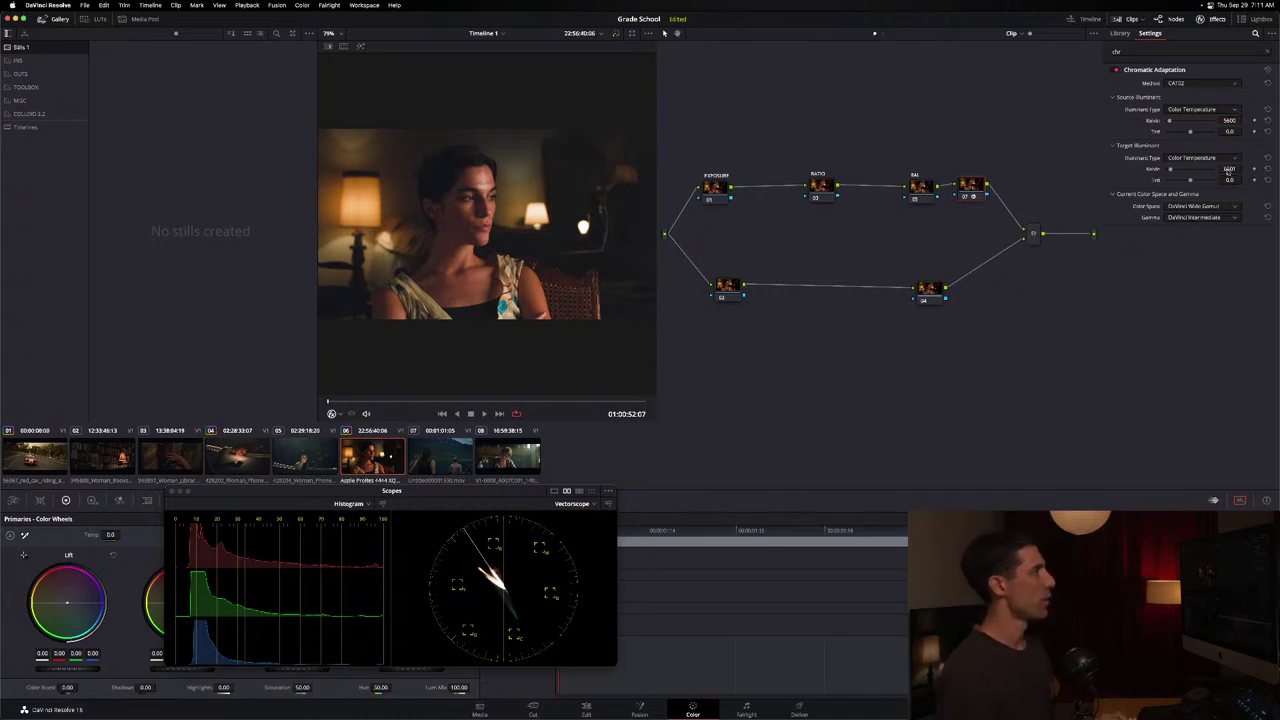
pyautogui.click(1229, 168)
pyautogui.write('5600')
pyautogui.press('Return')
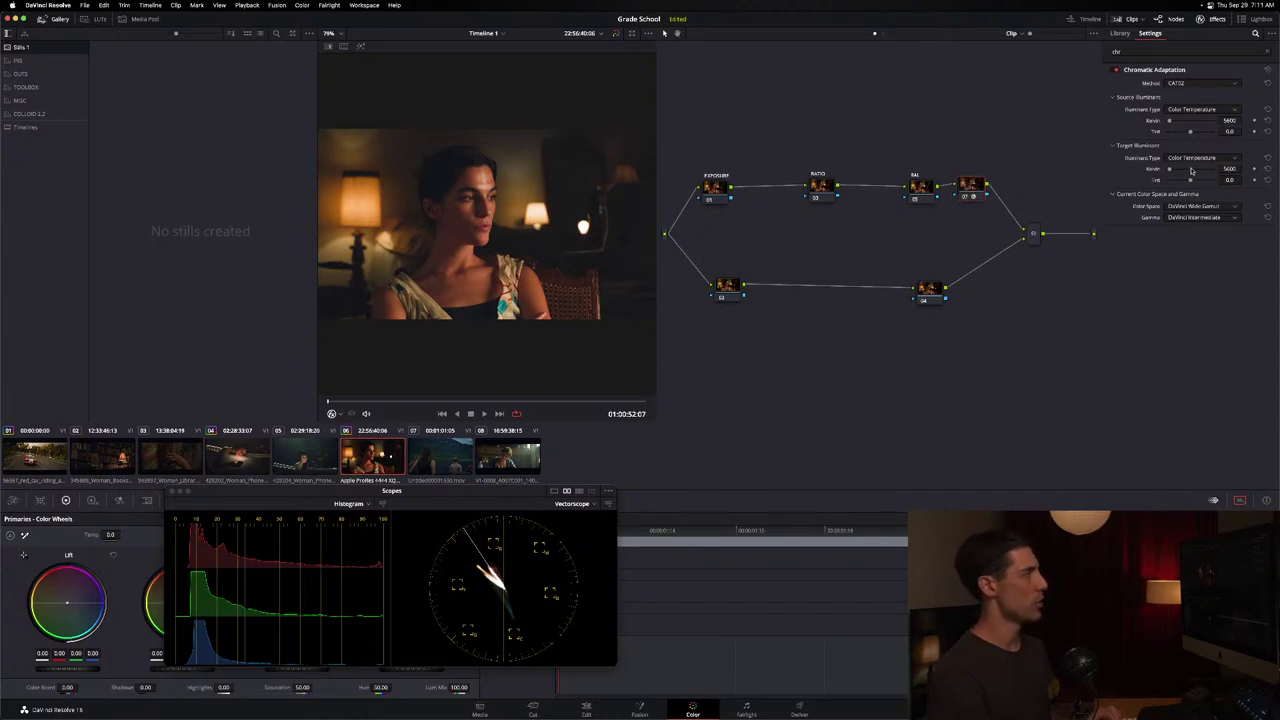
# Set the source illuminant to 4600 Kelvin and toggle node 07 to compare the shot.
pyautogui.click(1238, 121)
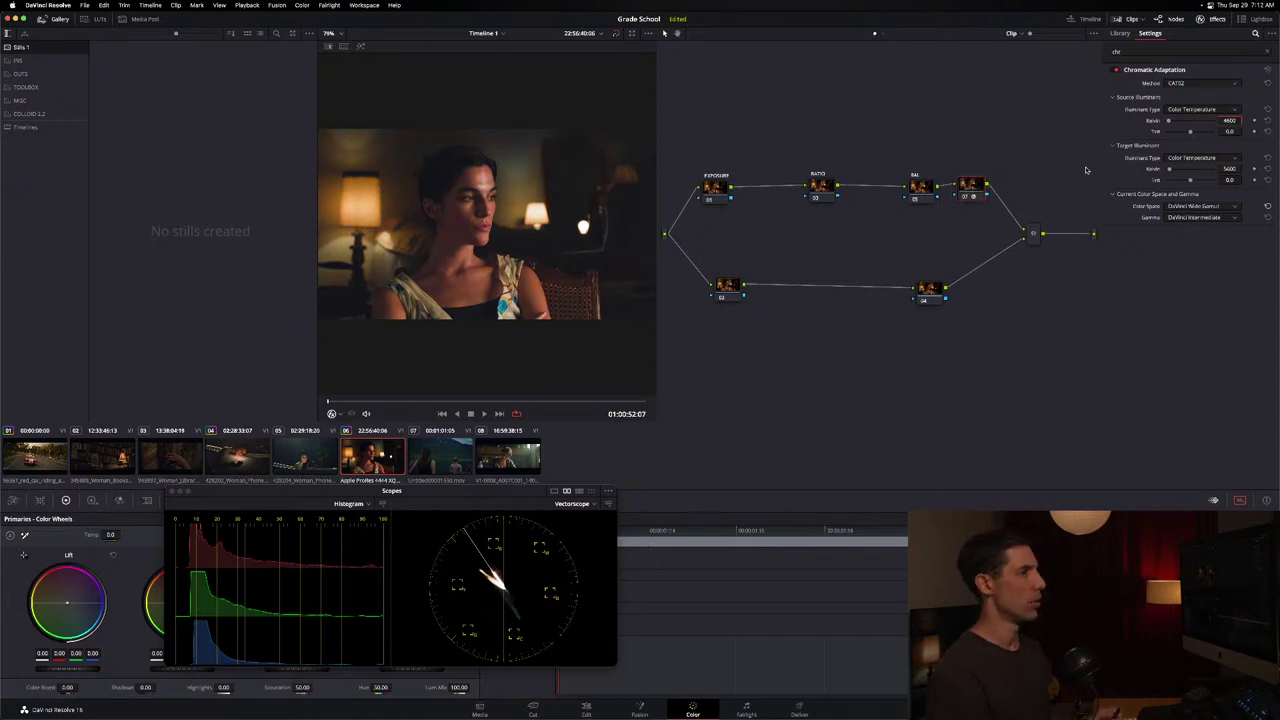
pyautogui.press('Return')
pyautogui.hotkey('ctrl', 'd')
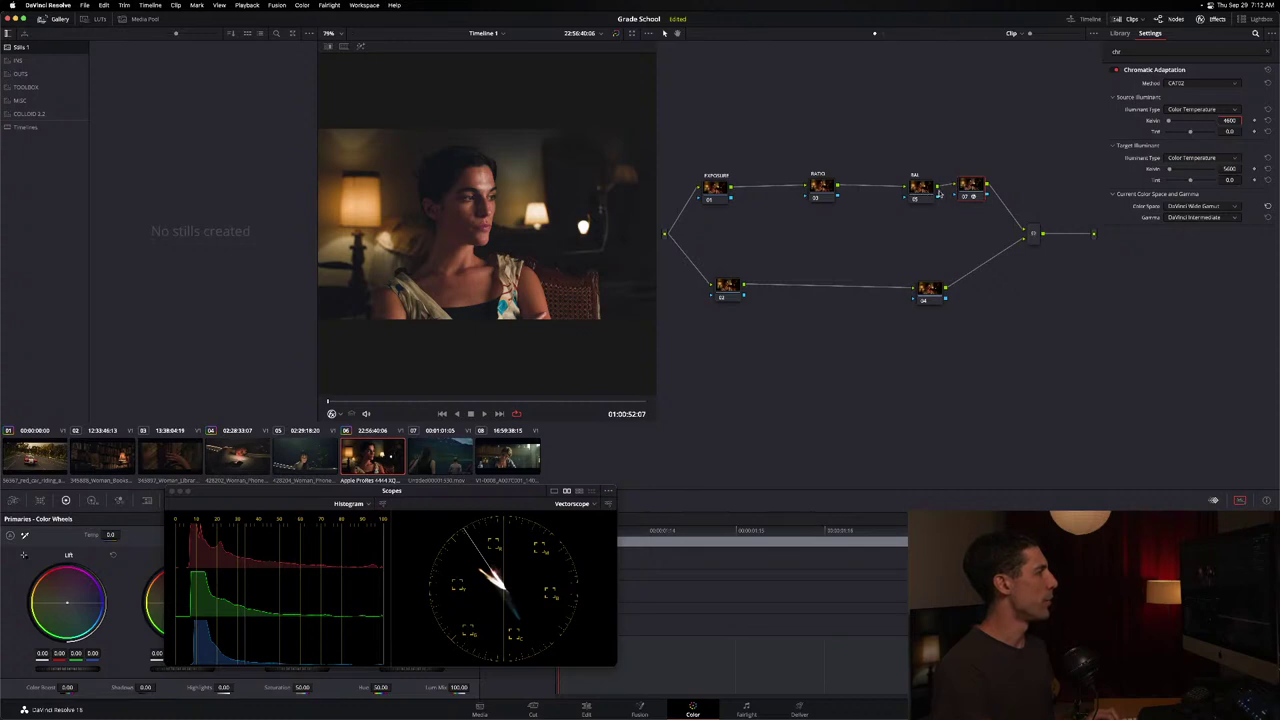
# Set the target illuminant to 3200 Kelvin and the source to 2300 Kelvin, then space BAL farther from node 07.
pyautogui.click(1230, 169)
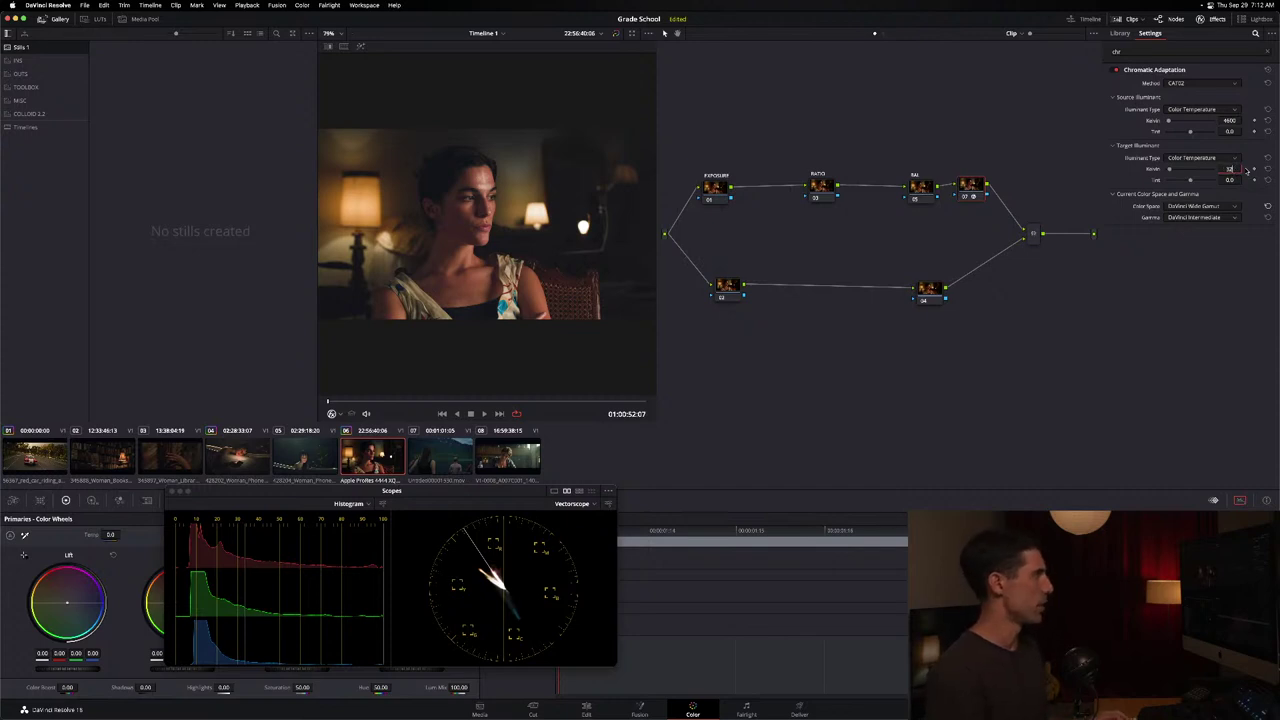
pyautogui.write('3200')
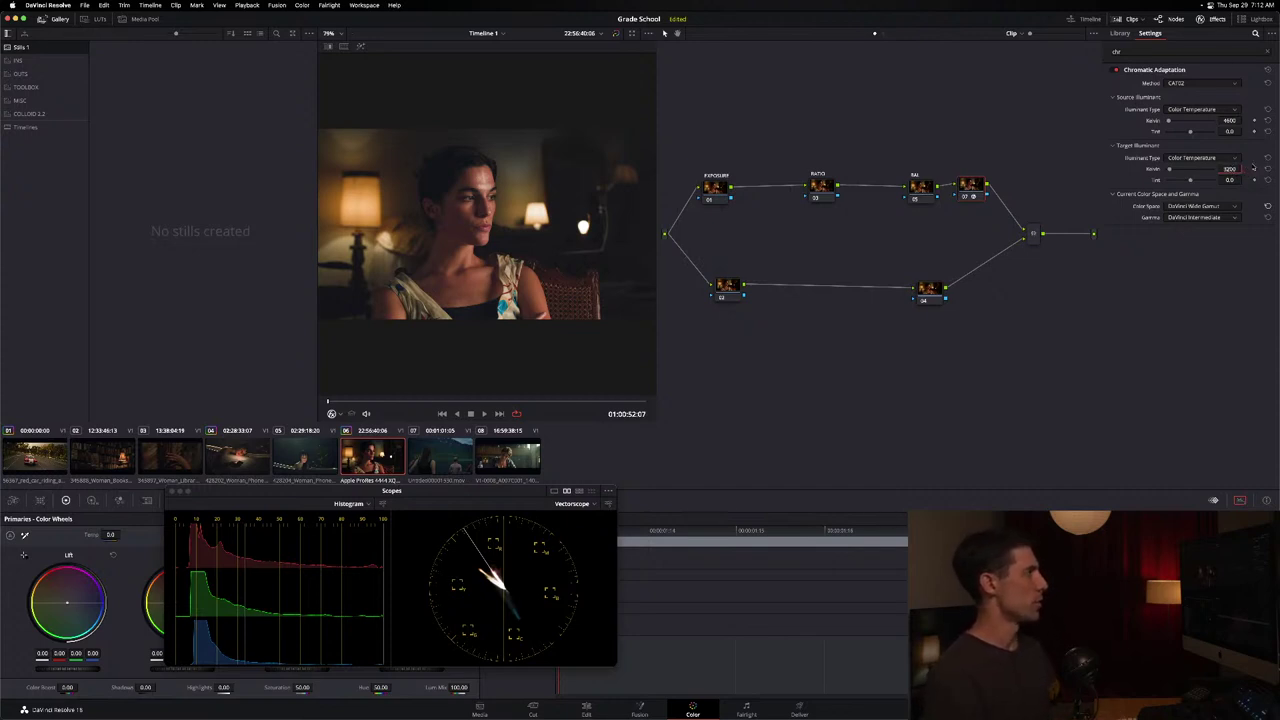
pyautogui.click(1230, 120)
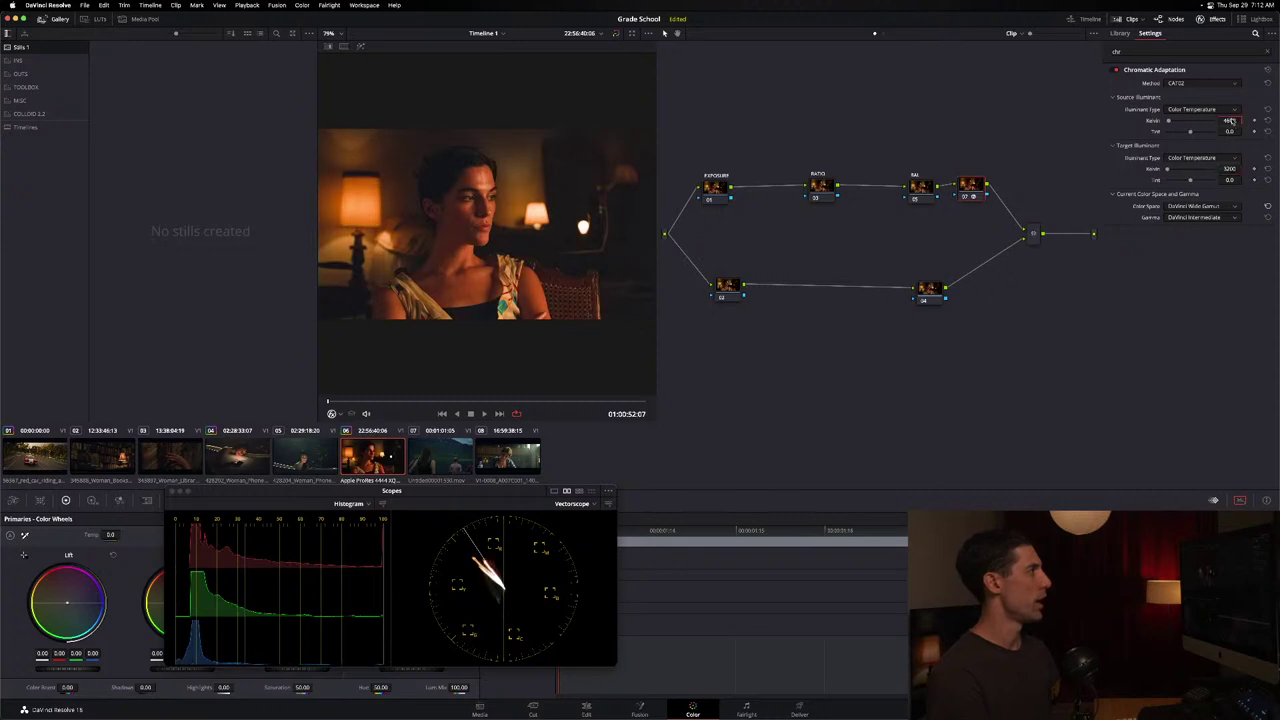
pyautogui.write('24')
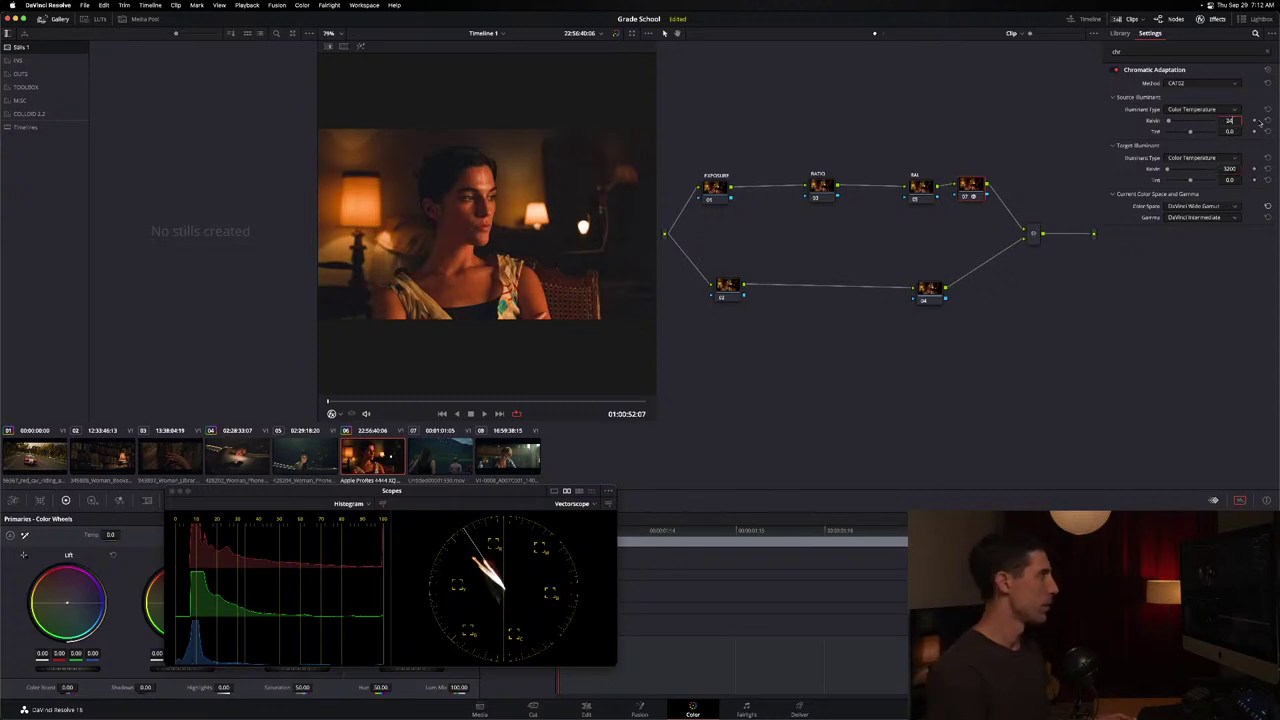
pyautogui.write('00')
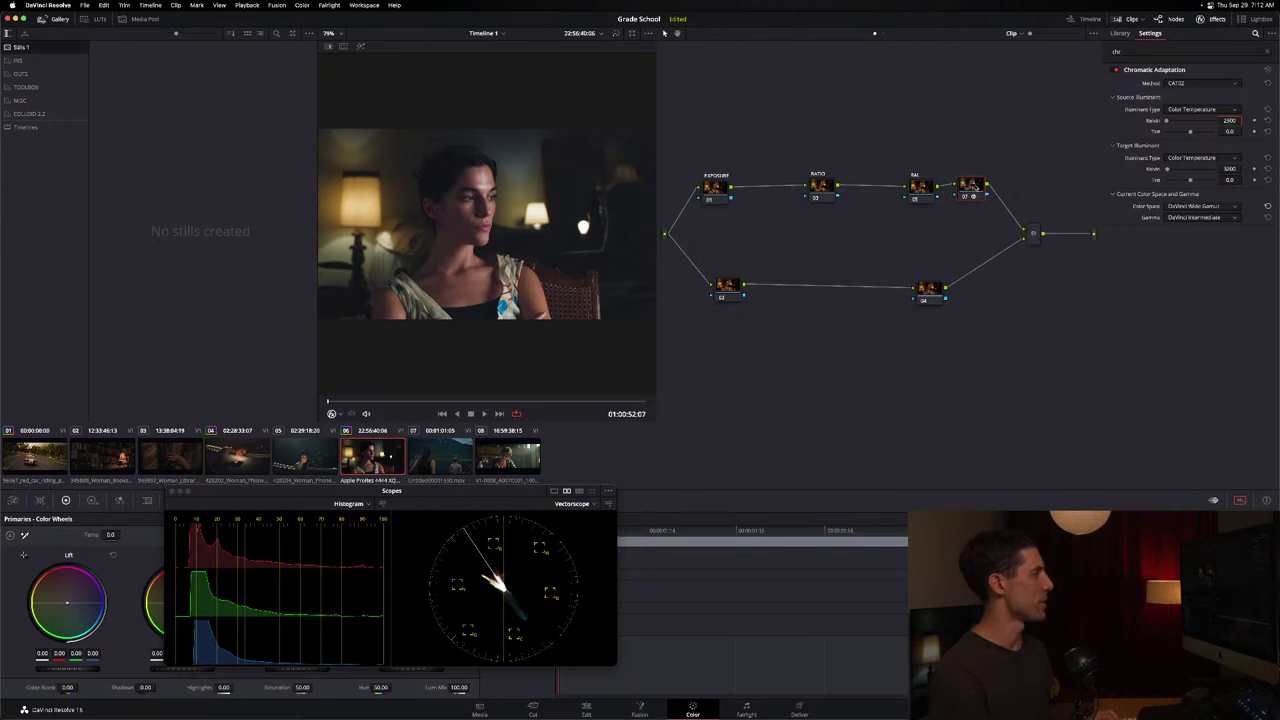
pyautogui.moveTo(976, 188); pyautogui.dragTo(906, 184)
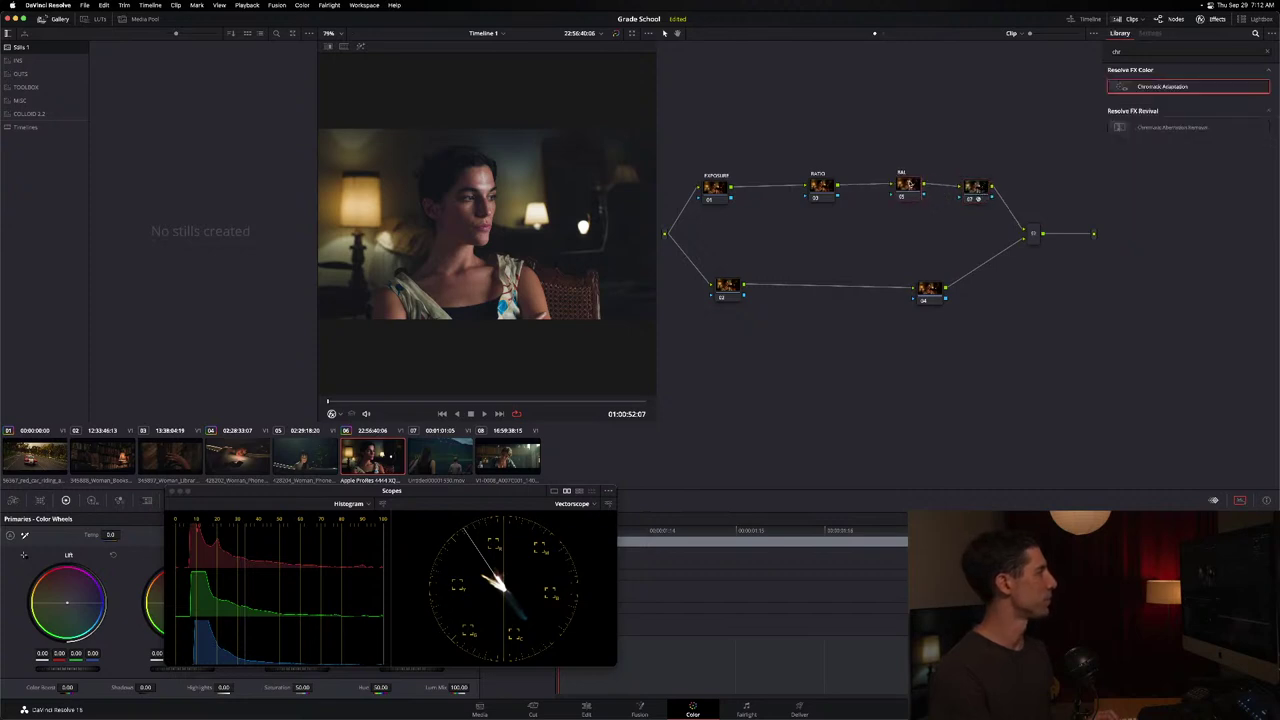
pyautogui.click(988, 190)
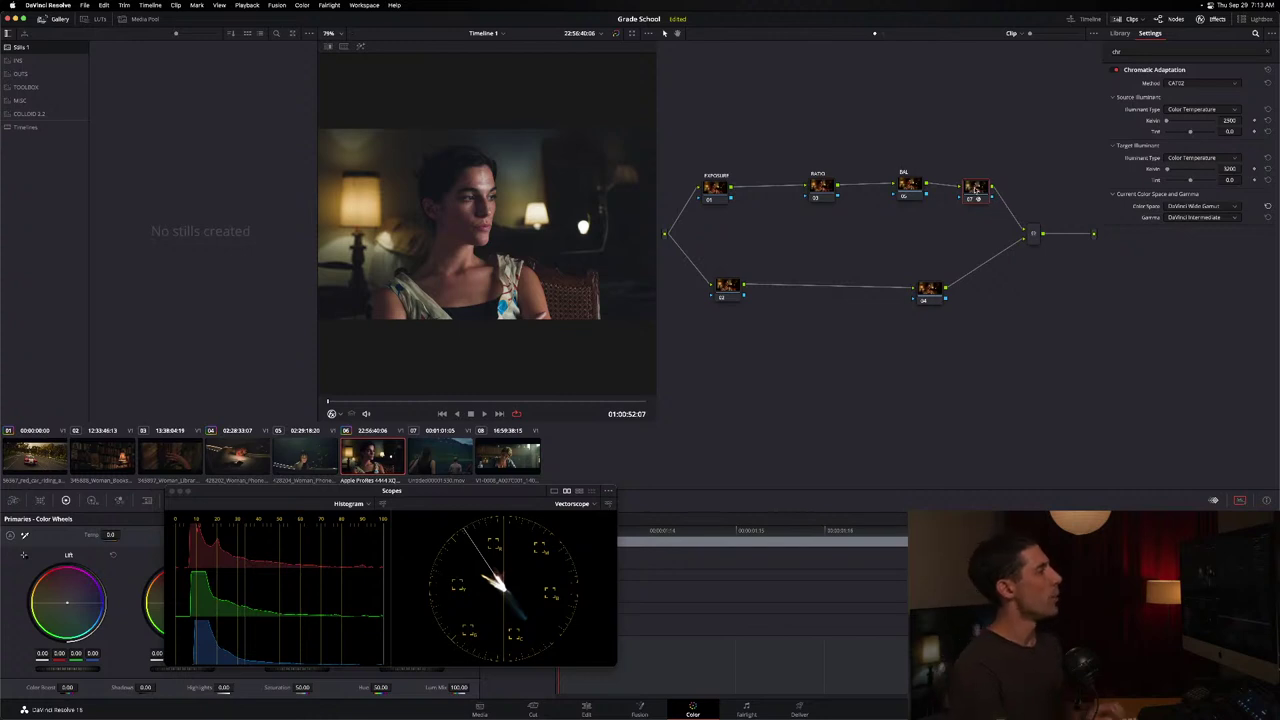
# Bypass node 07, append serial node 08 with its own Chromatic Adaptation effect, and set that effect's source illuminant type to Standard Illuminant.
pyautogui.hotkey('ctrl', 'd')
pyautogui.hotkey('alt', 's')
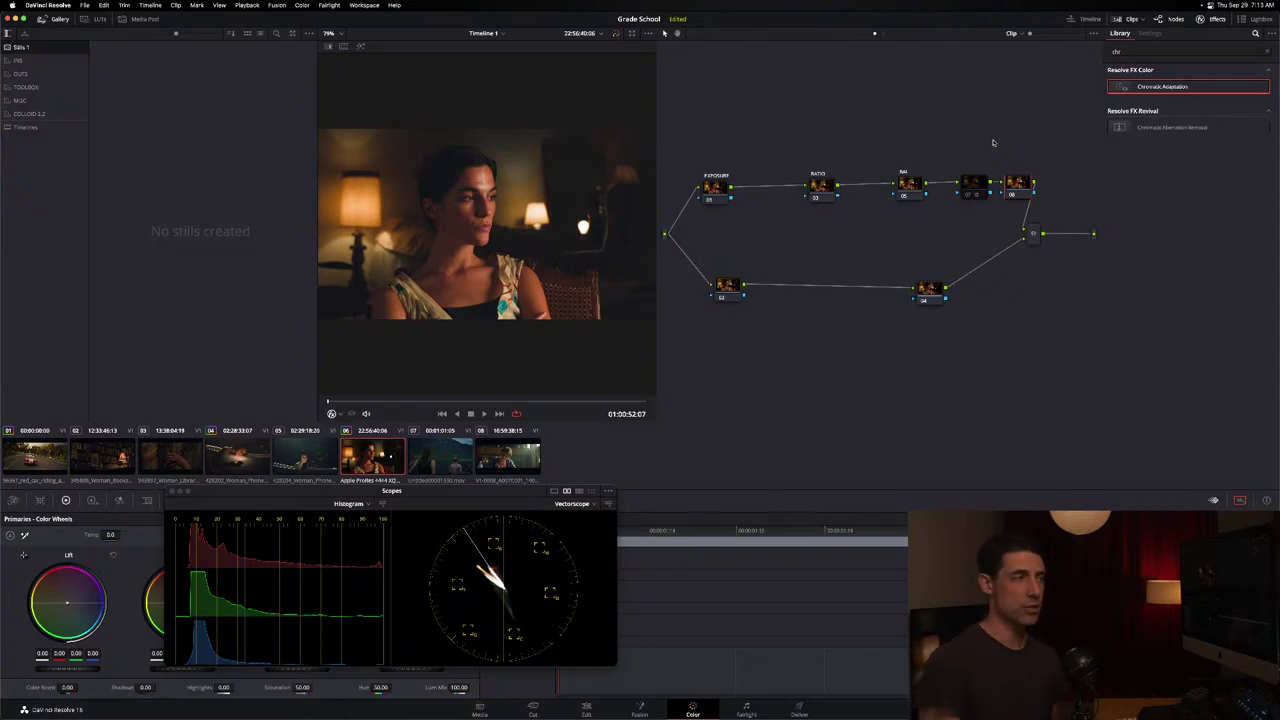
pyautogui.click(1033, 185)
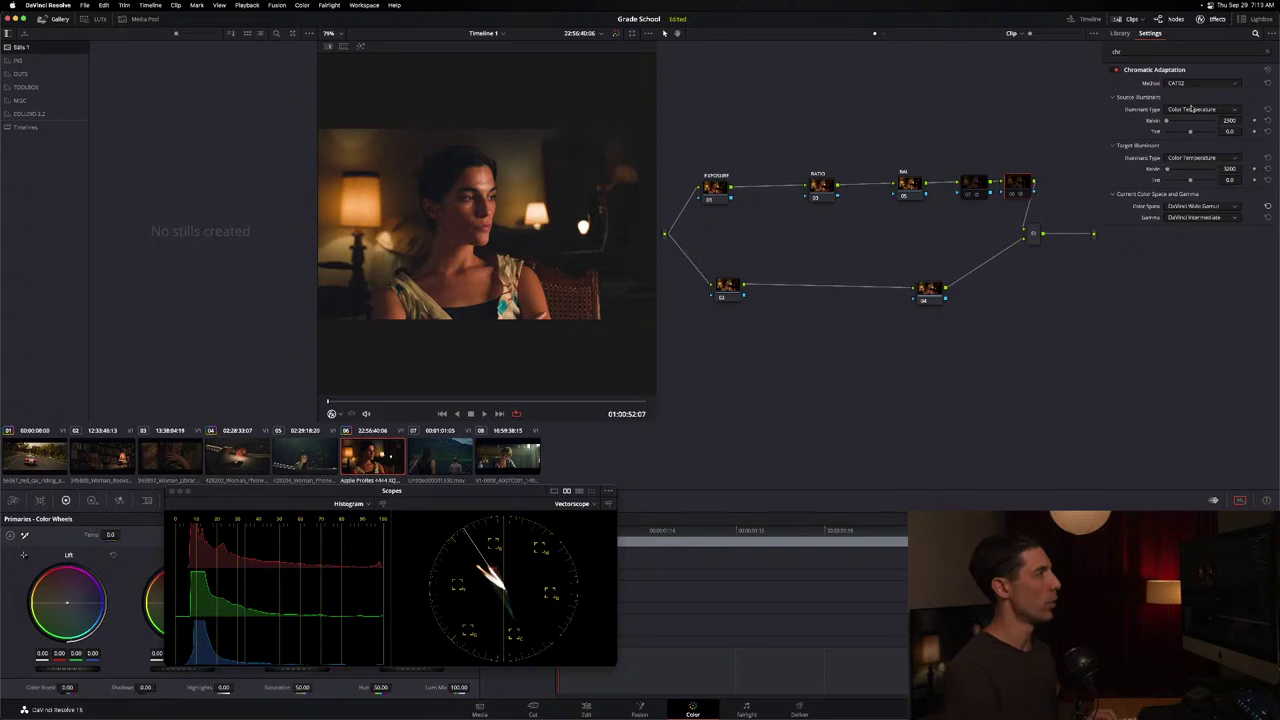
pyautogui.click(1203, 110)
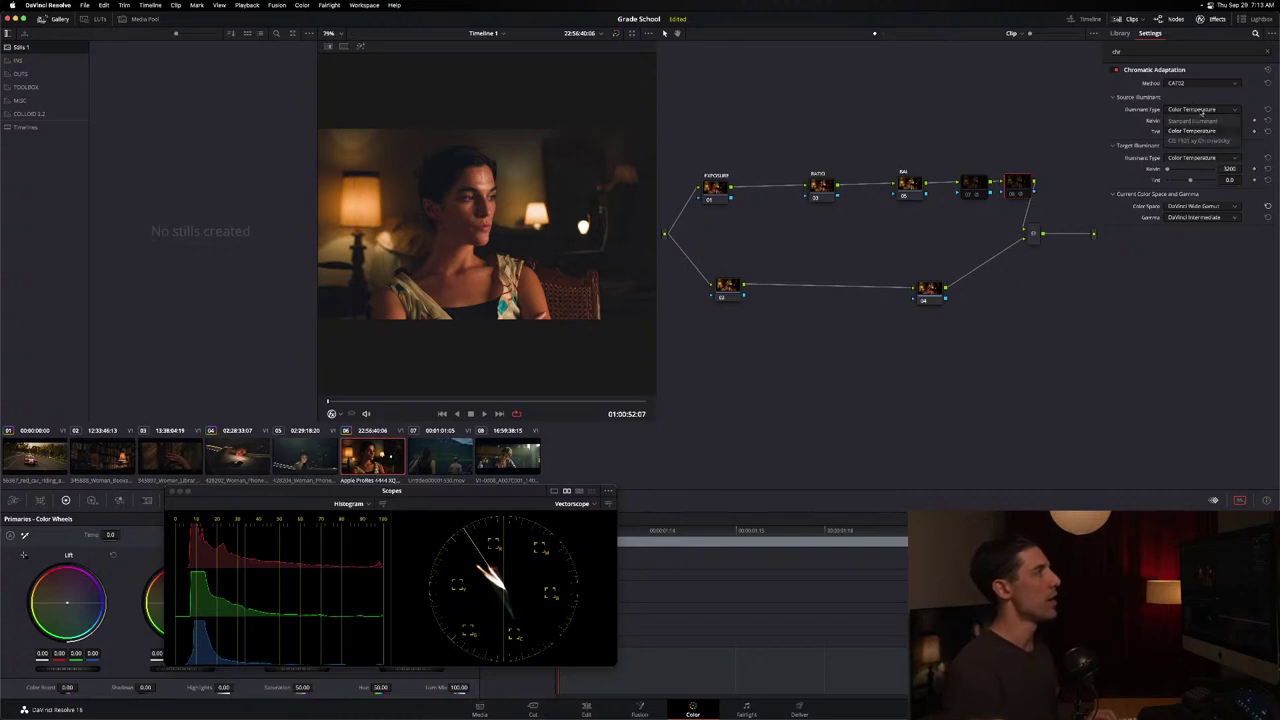
pyautogui.click(1205, 120)
# Browse the available standard illuminants for the source in the Chromatic Adaptation settings, without picking another one.
pyautogui.click(1204, 121)
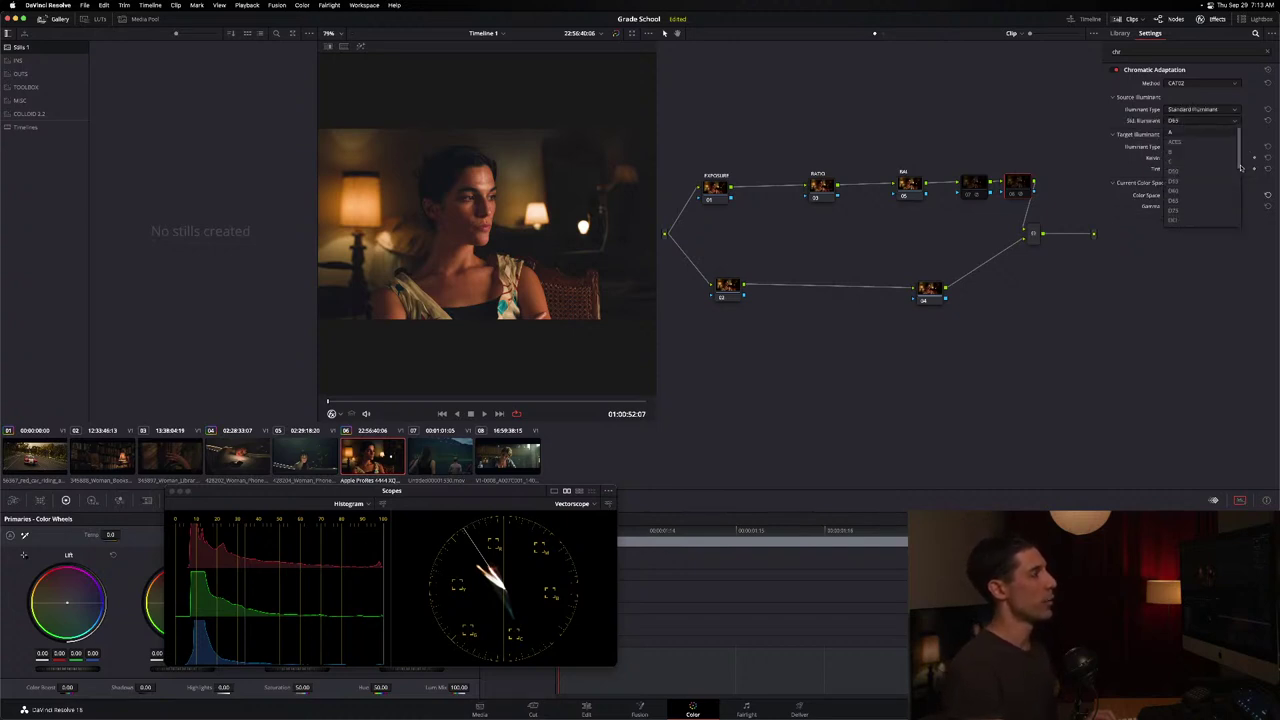
pyautogui.moveTo(1240, 168); pyautogui.dragTo(1237, 189)
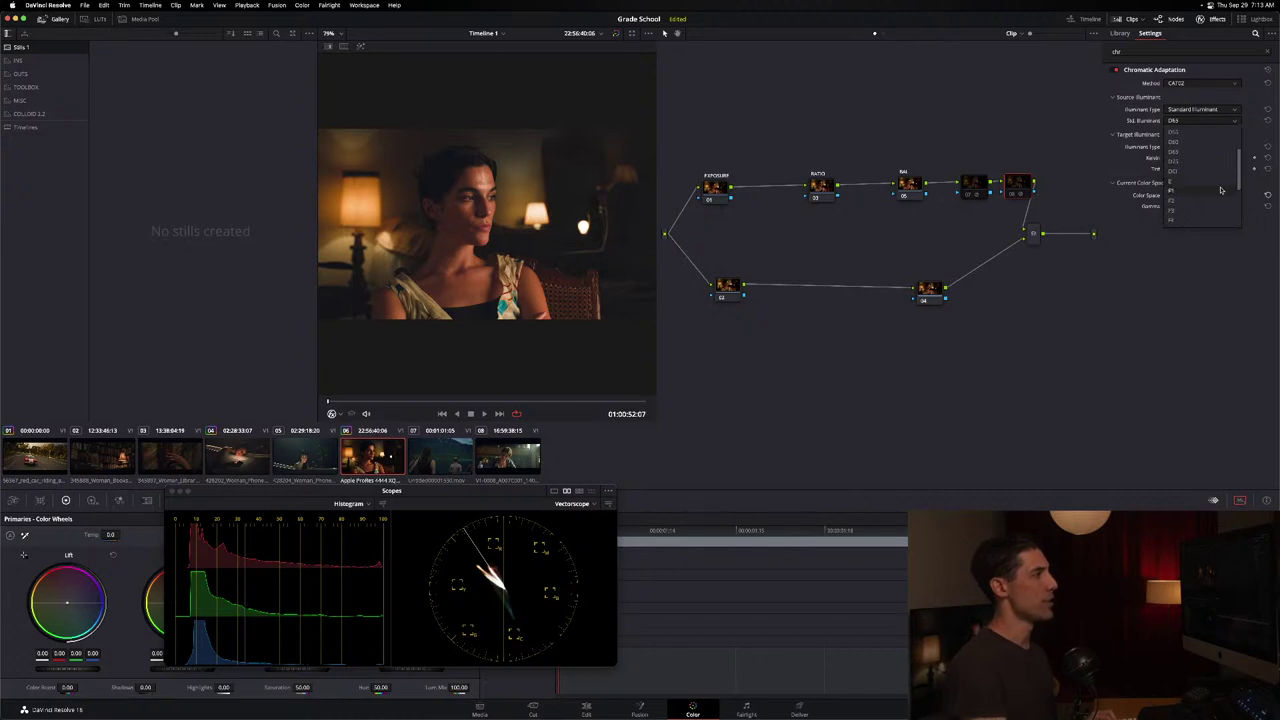
pyautogui.scroll(-2, 1220, 190)
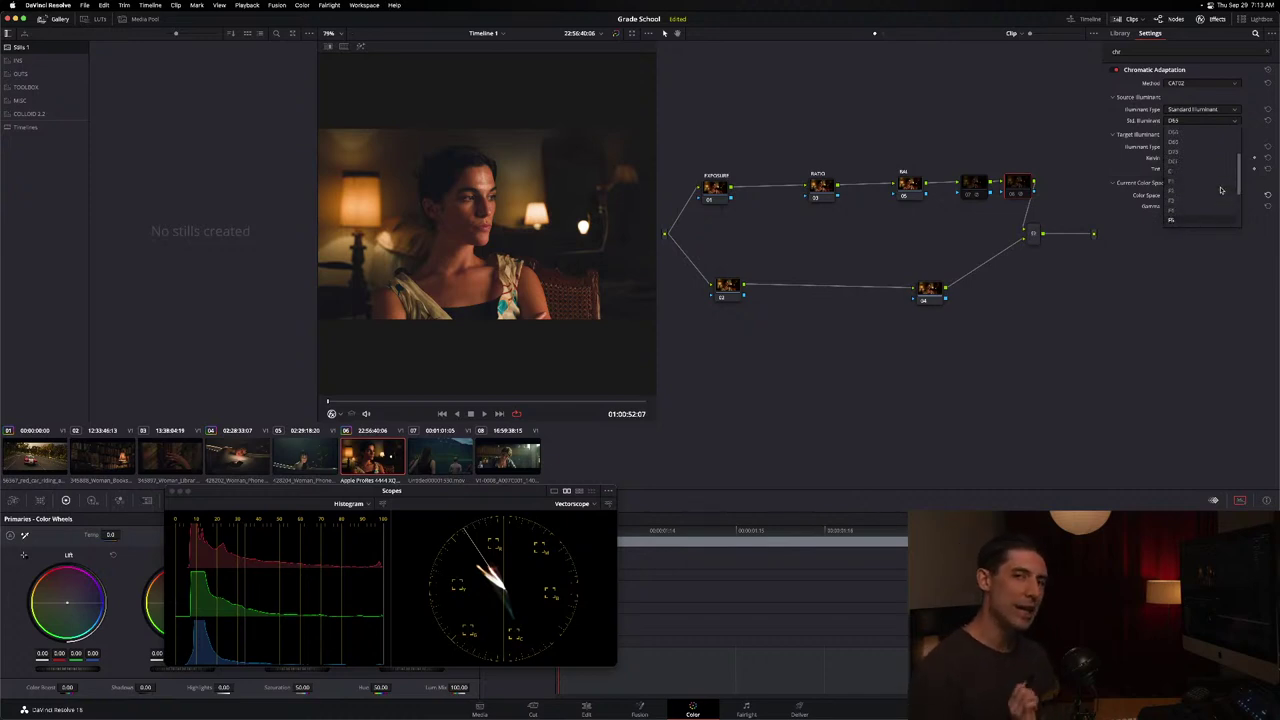
pyautogui.scroll(1, 1220, 190)
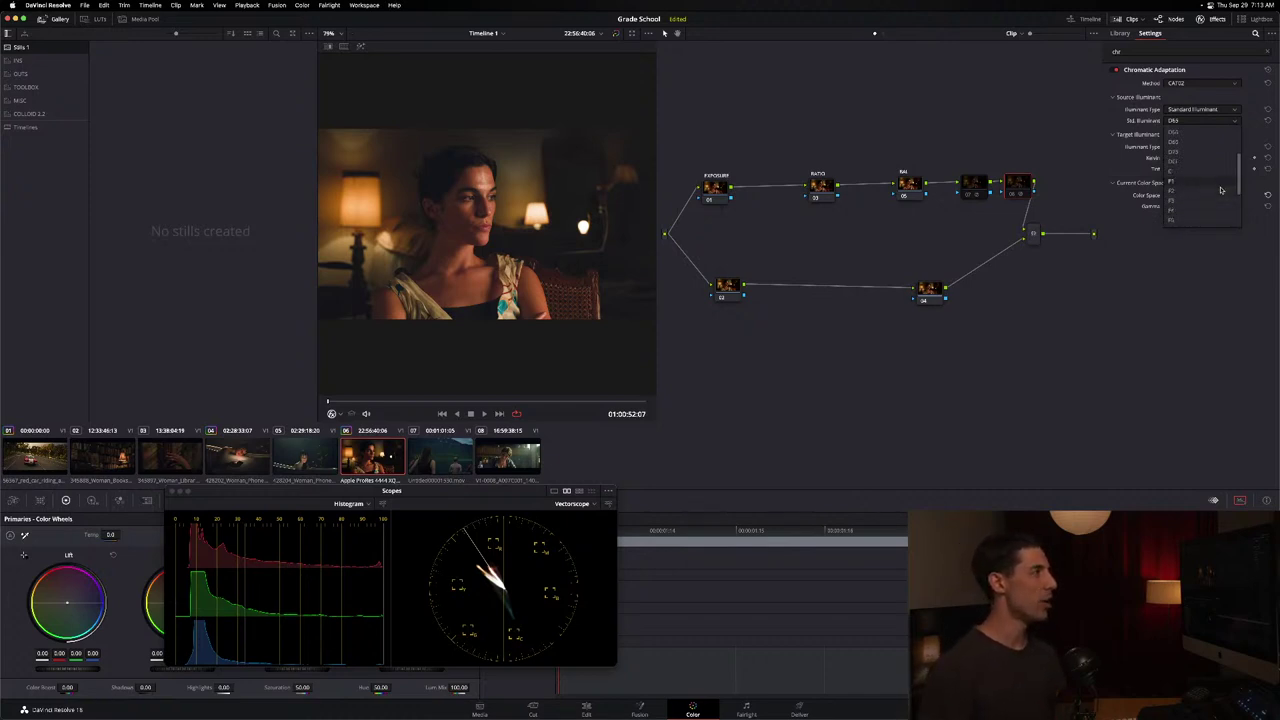
pyautogui.scroll(2, 1220, 190)
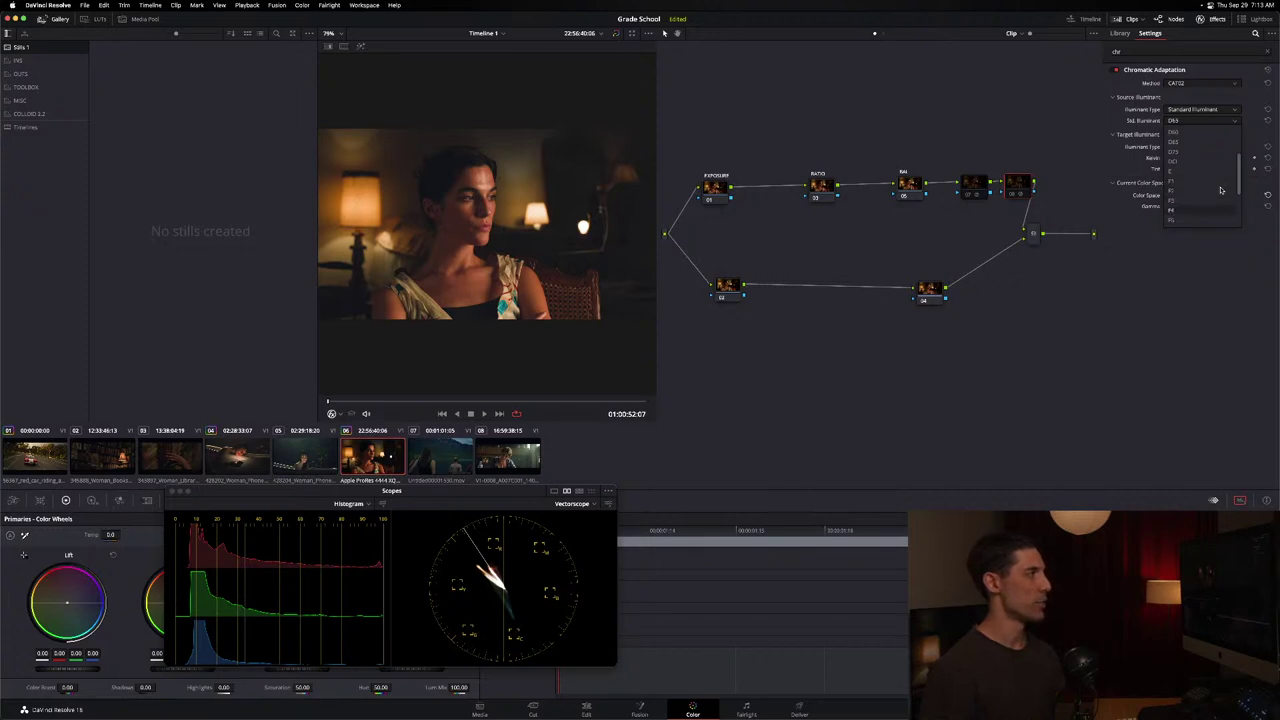
pyautogui.scroll(1, 1220, 190)
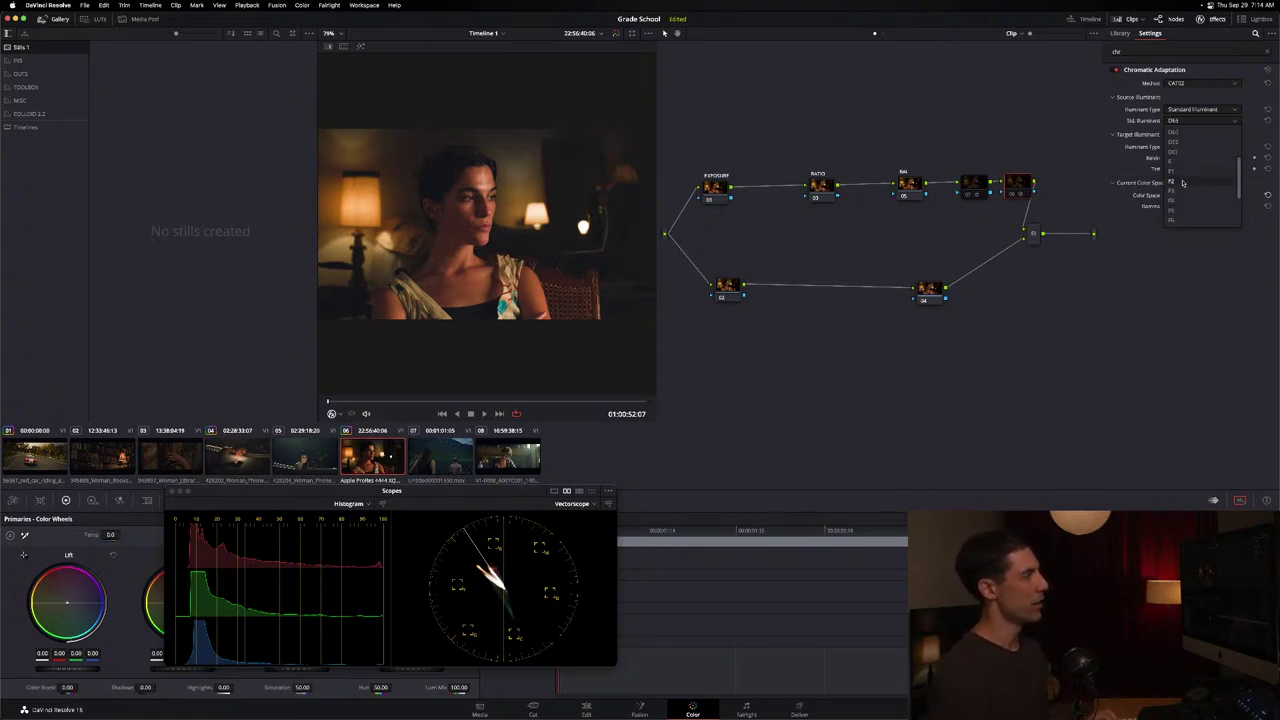
pyautogui.scroll(-3, 1225, 200)
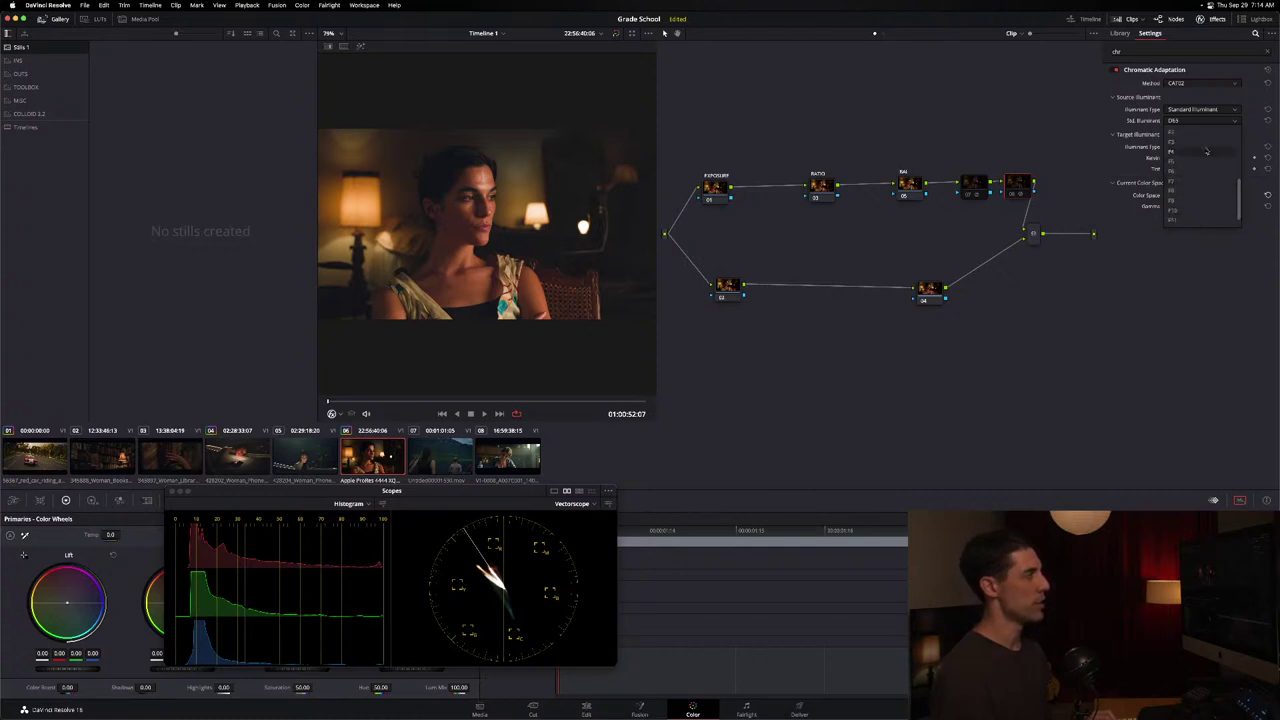
pyautogui.click(1191, 264)
# Space out the end of the node graph by shifting node 08 and the parallel mixer closer to the output.
pyautogui.moveTo(1011, 185); pyautogui.dragTo(1021, 183)
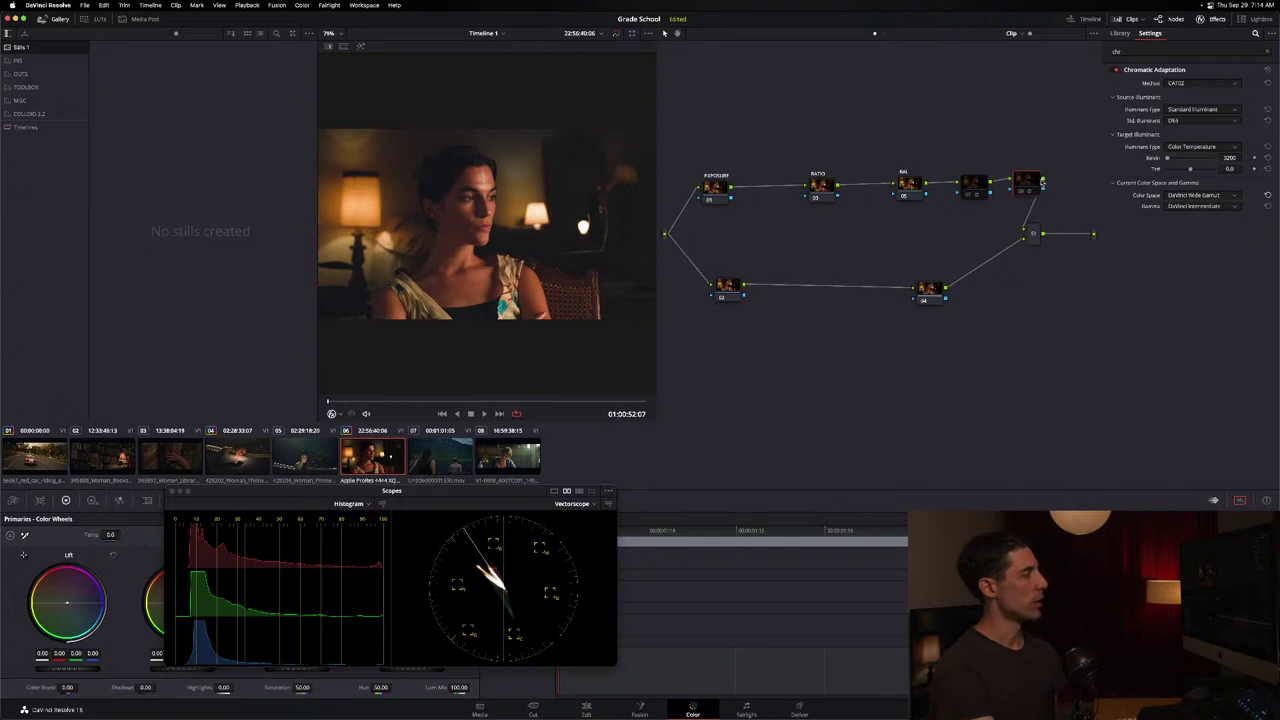
pyautogui.click(1052, 227)
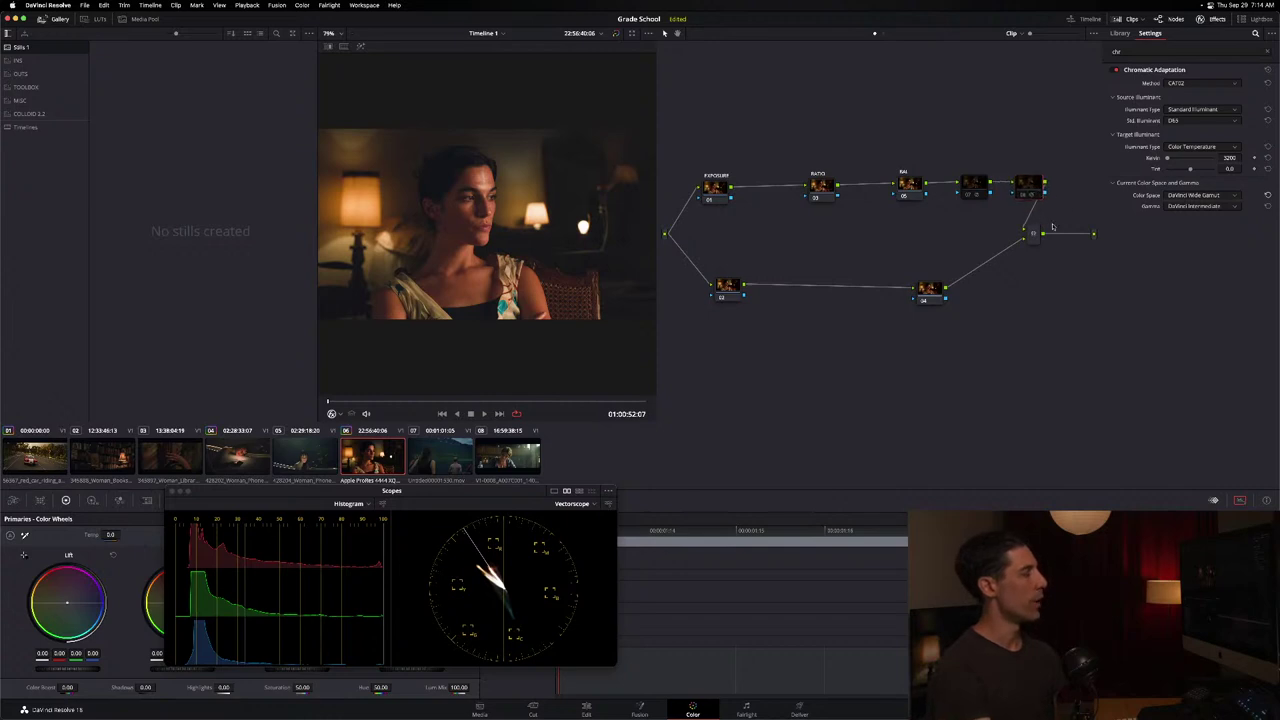
pyautogui.moveTo(1035, 233); pyautogui.dragTo(1066, 228)
pyautogui.click(1022, 186)
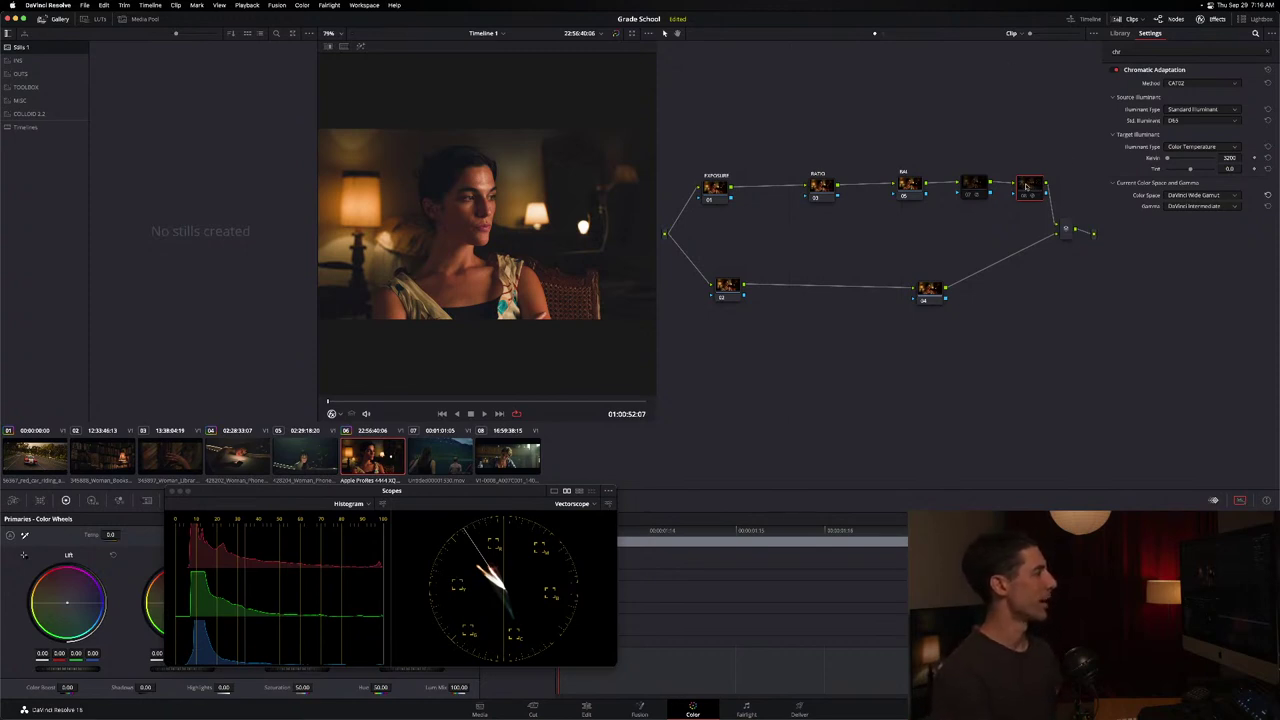
pyautogui.moveTo(1026, 186); pyautogui.dragTo(1028, 185)
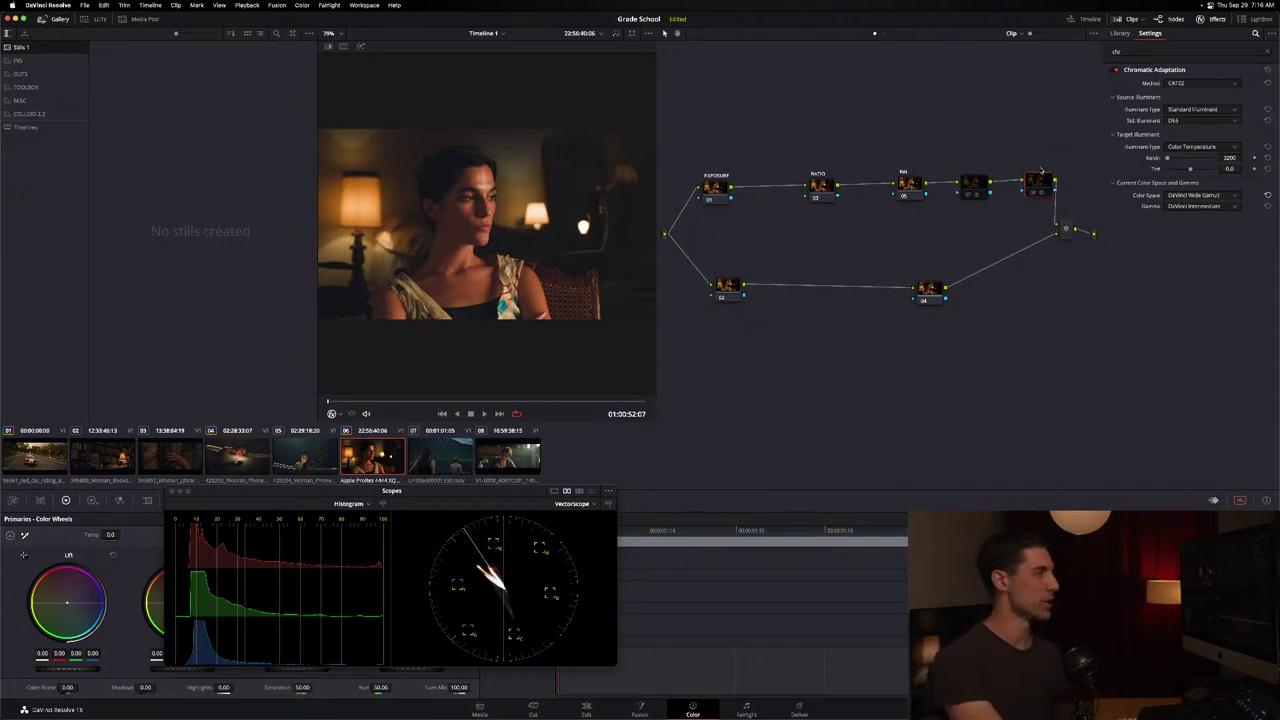
pyautogui.moveTo(1039, 185); pyautogui.dragTo(1046, 180)
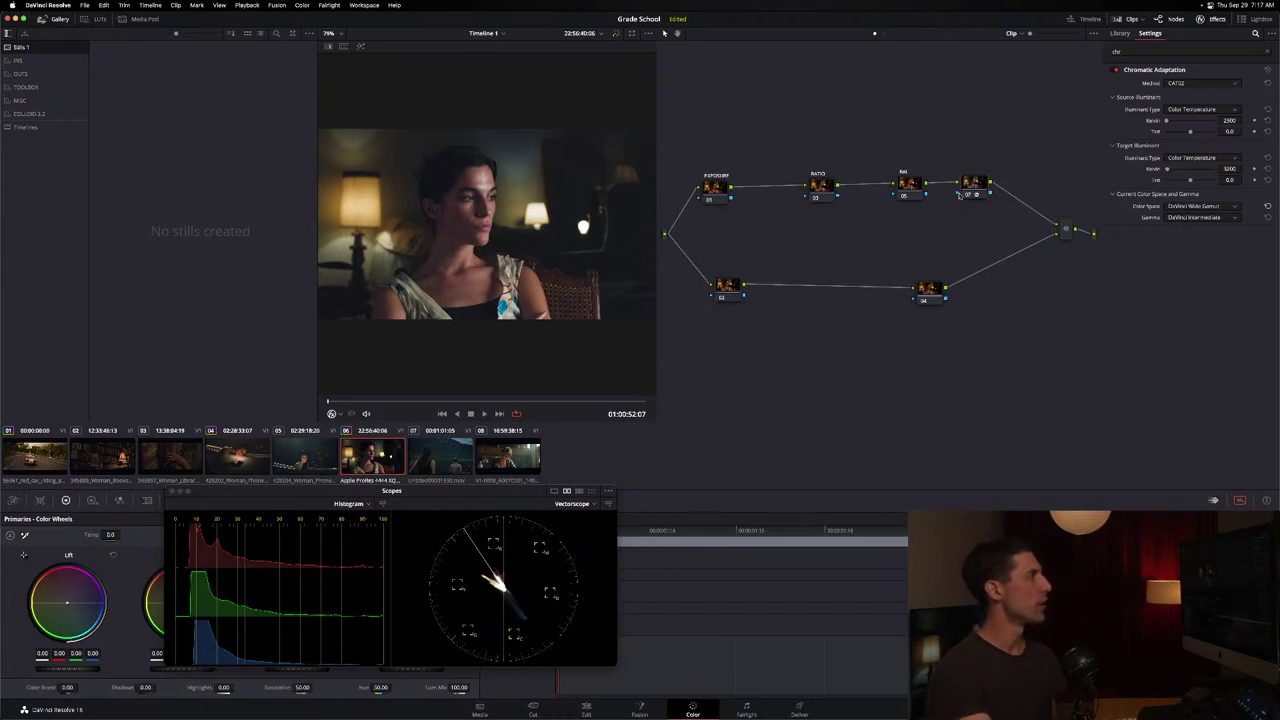
# Delete the Chromatic Adaptation node 07 that follows BAL on the lamp-lit clip.
pyautogui.moveTo(968, 190); pyautogui.dragTo(983, 192)
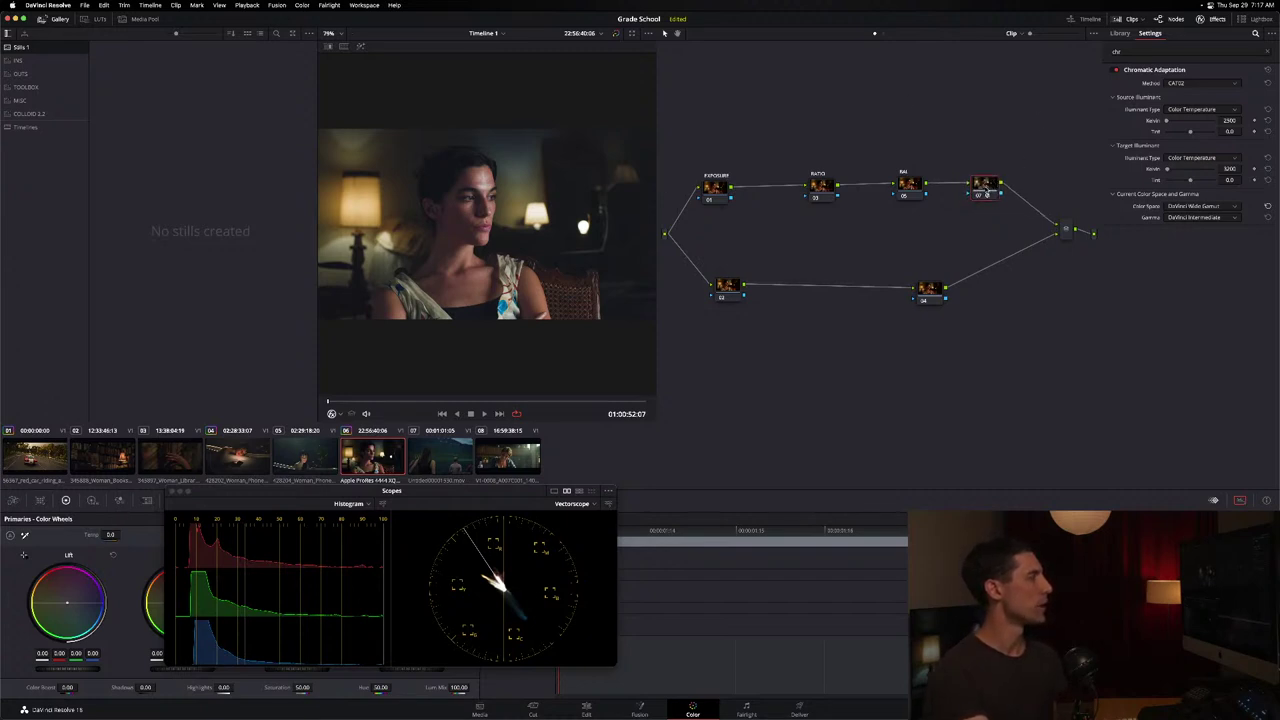
pyautogui.press('Delete')
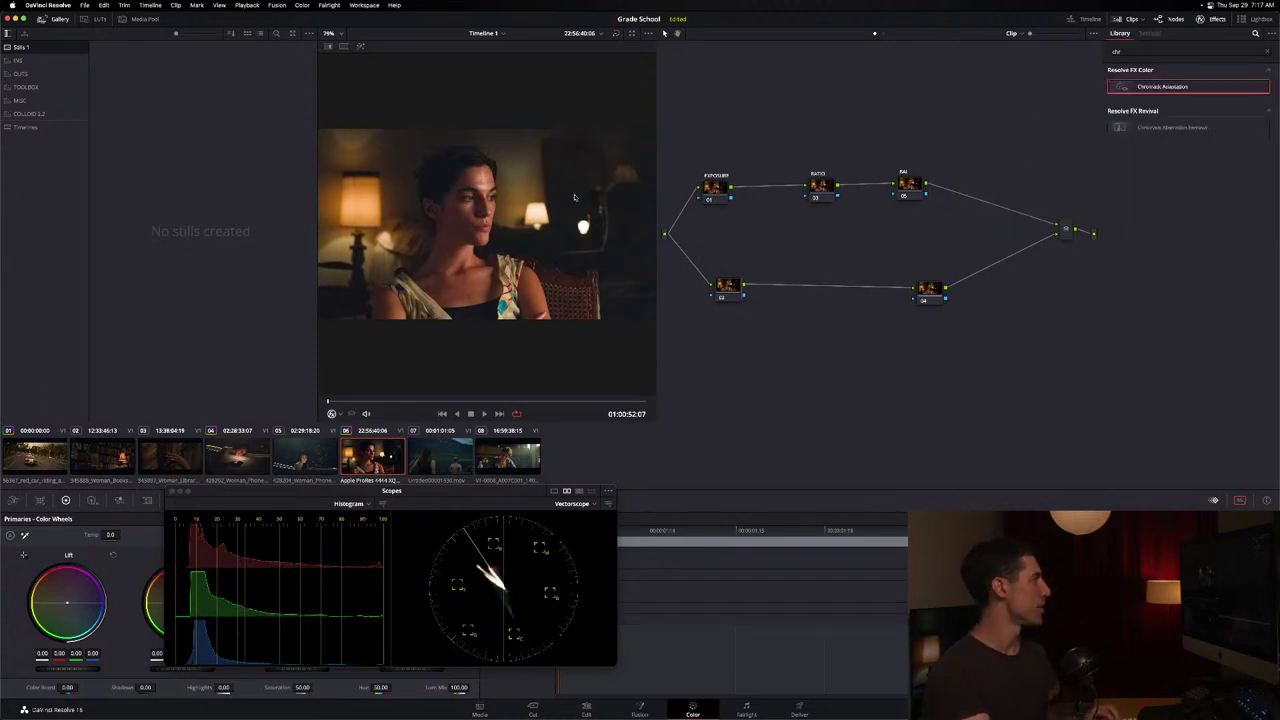
# Open the red car clip 01 and move the Scopes window off the primaries color wheels.
pyautogui.click(57, 455)
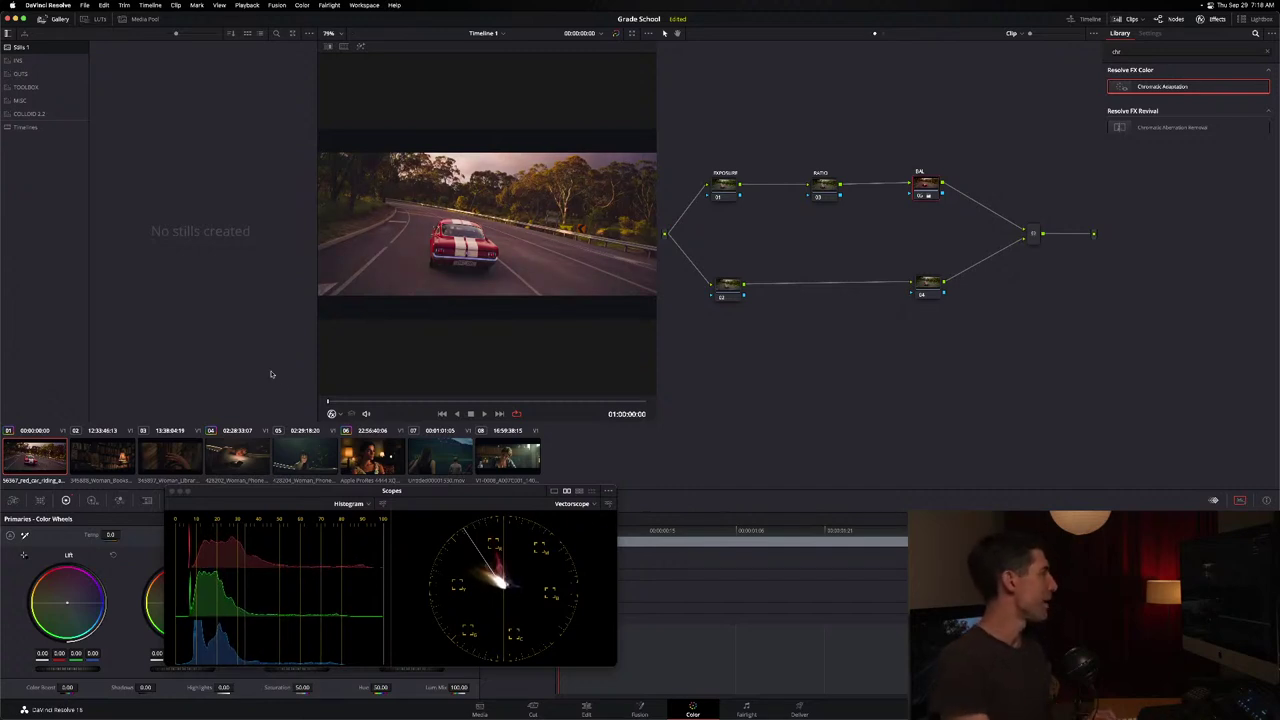
pyautogui.moveTo(384, 496); pyautogui.dragTo(232, 328)
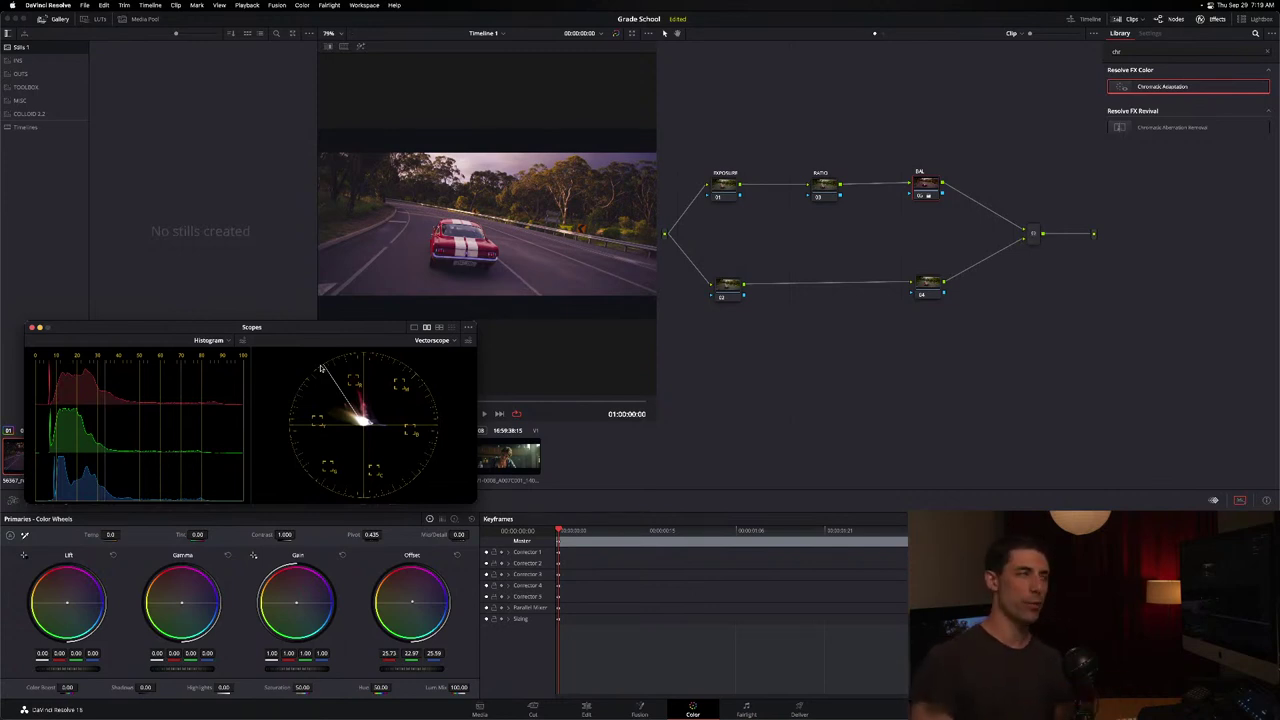
# Show the timeline-level node graph and toggle its two nodes off and on to compare the red car shot.
pyautogui.click(884, 34)
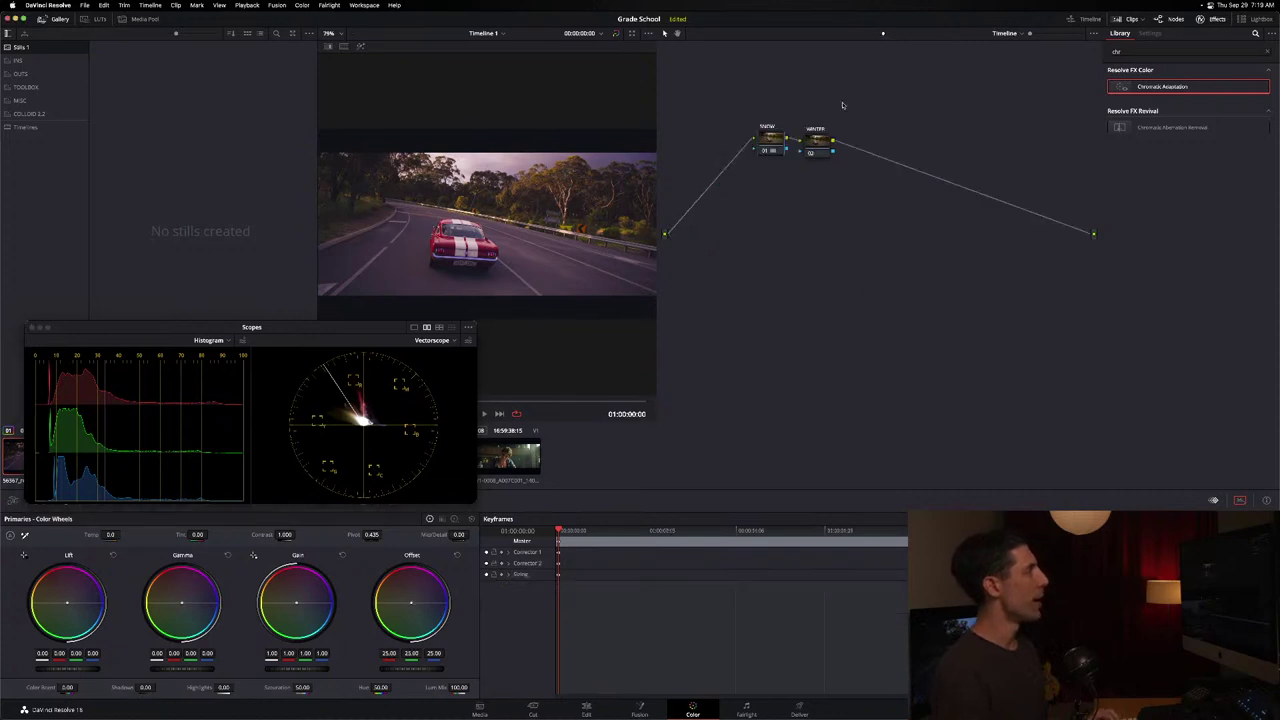
pyautogui.click(783, 131)
pyautogui.hotkey('ctrl', 'd')
pyautogui.hotkey('ctrl', 'd')
pyautogui.hotkey('ctrl', 'd')
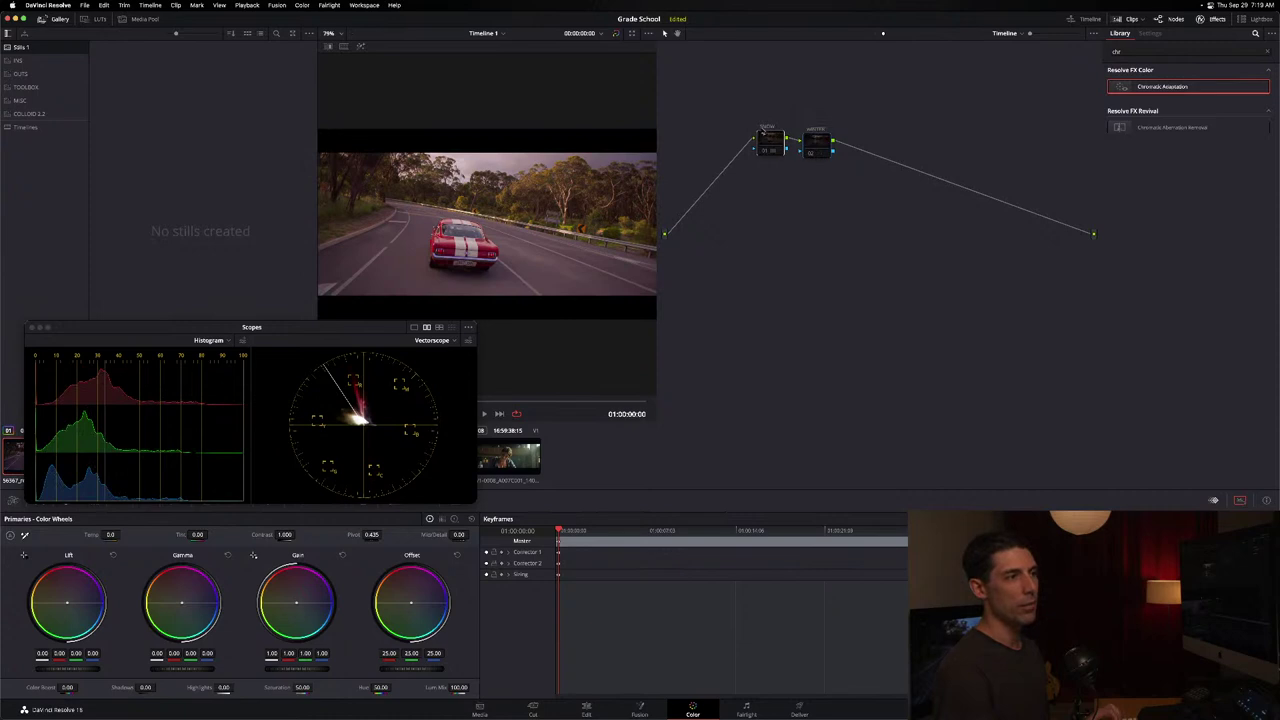
pyautogui.hotkey('ctrl', 'd')
pyautogui.hotkey('ctrl', 'd')
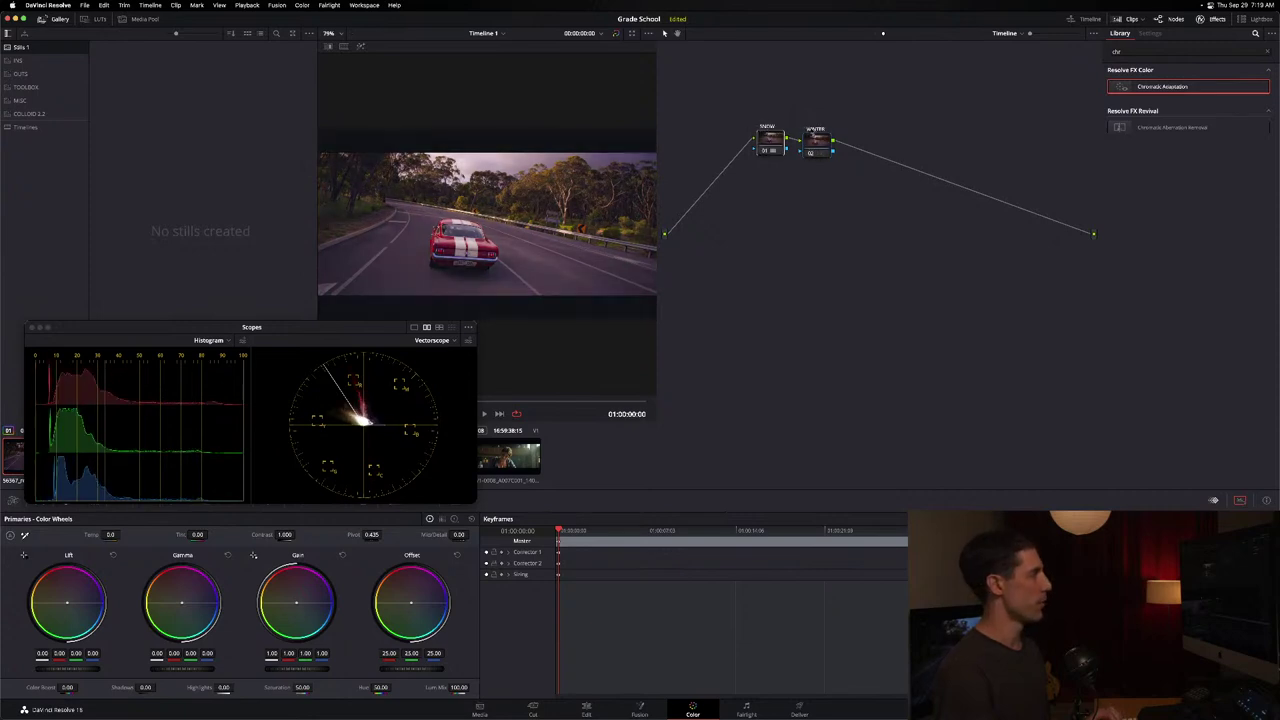
pyautogui.hotkey('ctrl', 'd')
pyautogui.hotkey('ctrl', 'd')
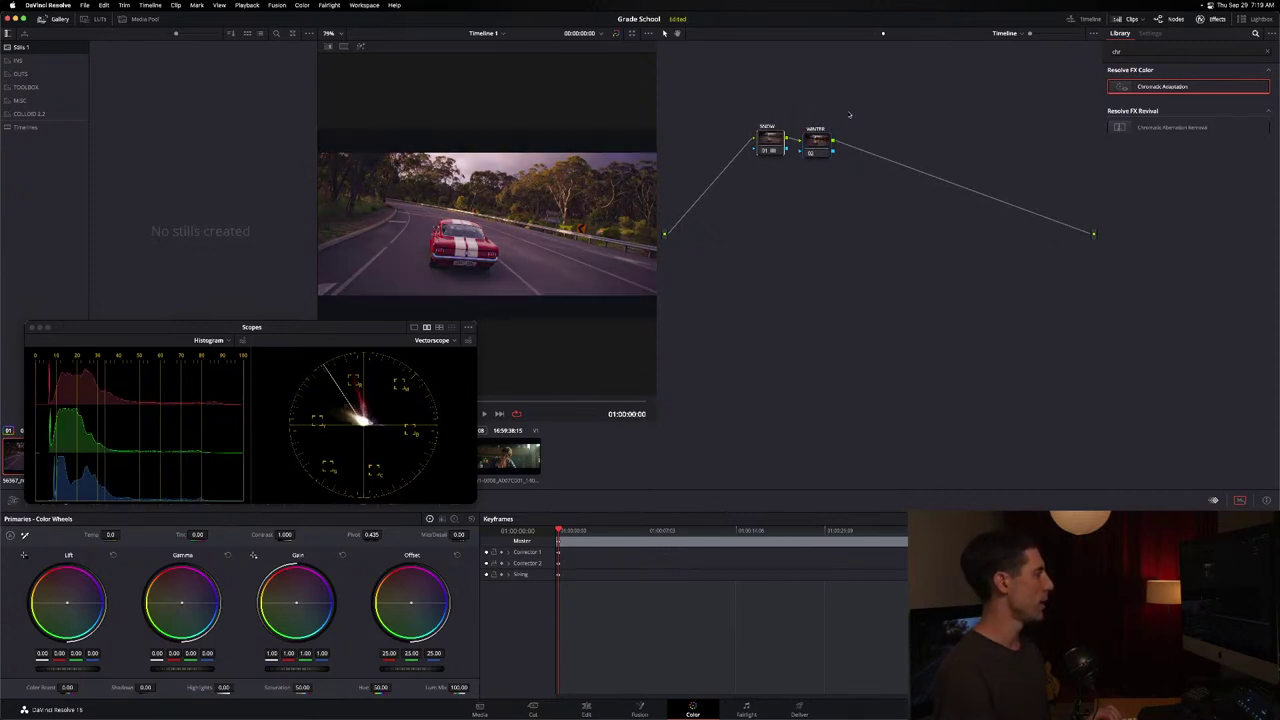
pyautogui.hotkey('ctrl', 'd')
pyautogui.hotkey('ctrl', 'd')
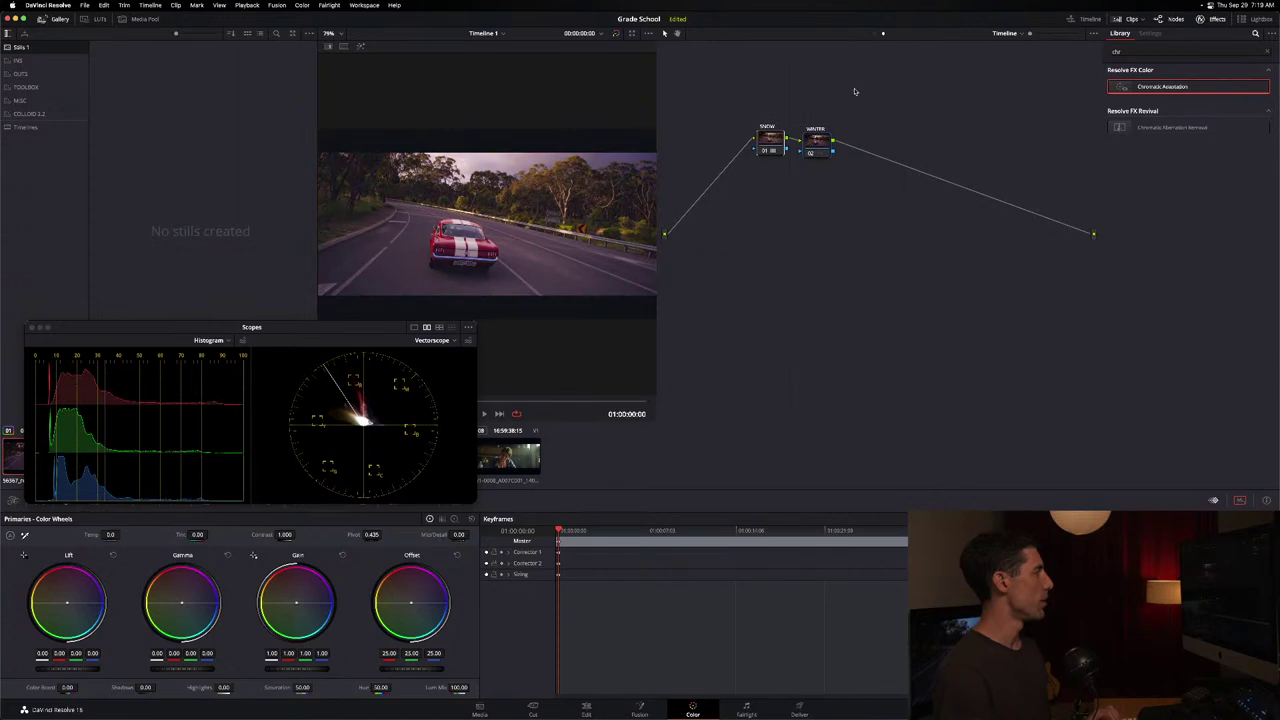
# Return to the clip-level node graph and toggle the BAL node to compare the red car's balance.
pyautogui.click(878, 33)
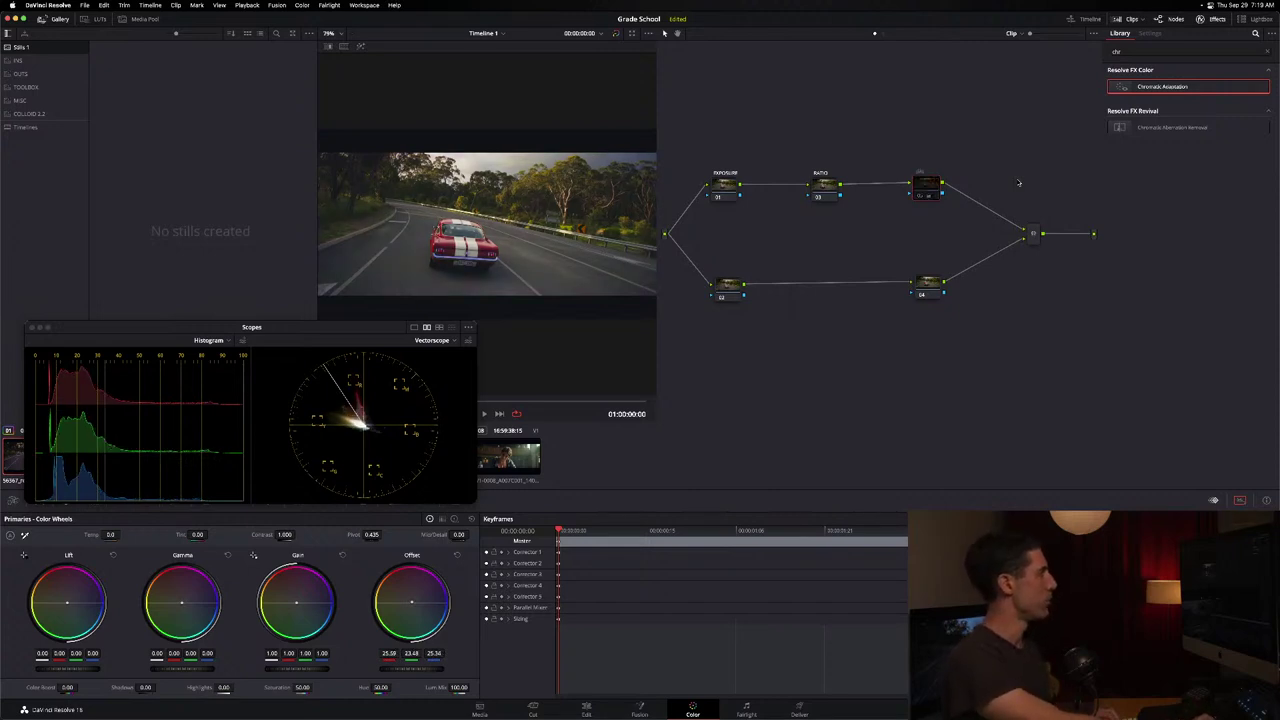
pyautogui.hotkey('ctrl', 'd')
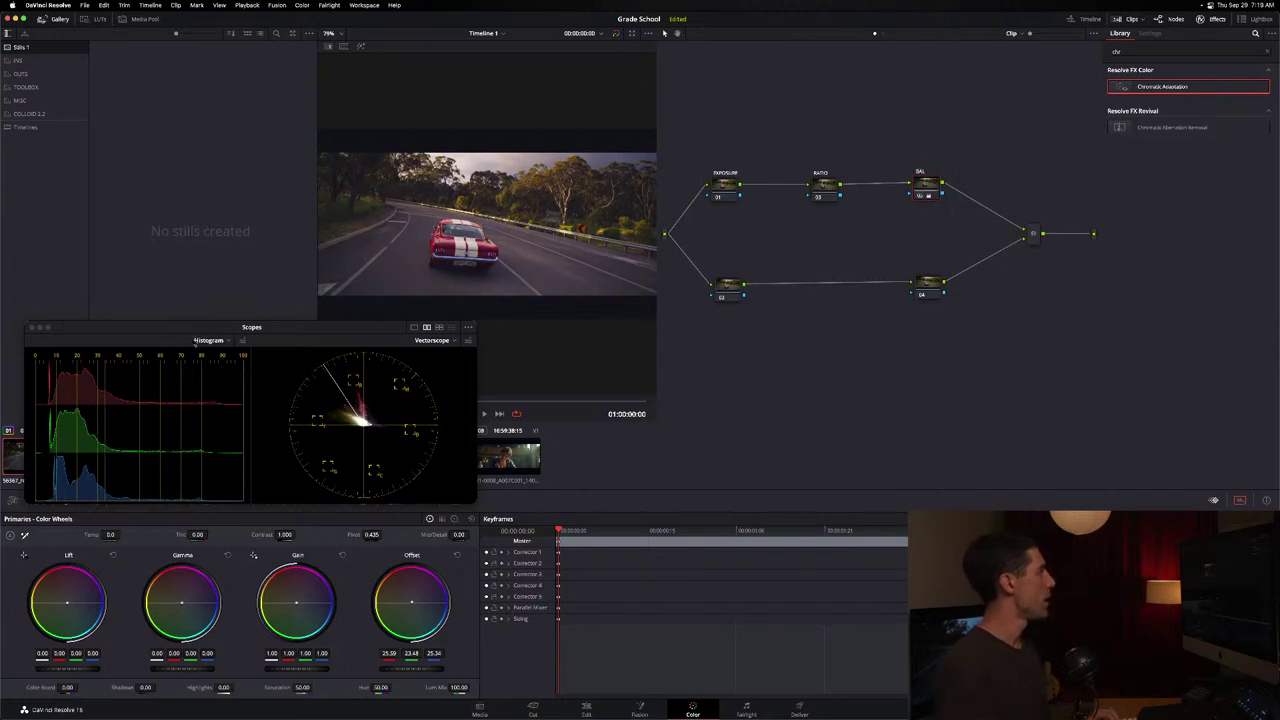
# Move the Scopes window clear of the thumbnails, open the bathtub clip 05, and toggle its BAL node to compare the balance.
pyautogui.moveTo(226, 330); pyautogui.dragTo(307, 514)
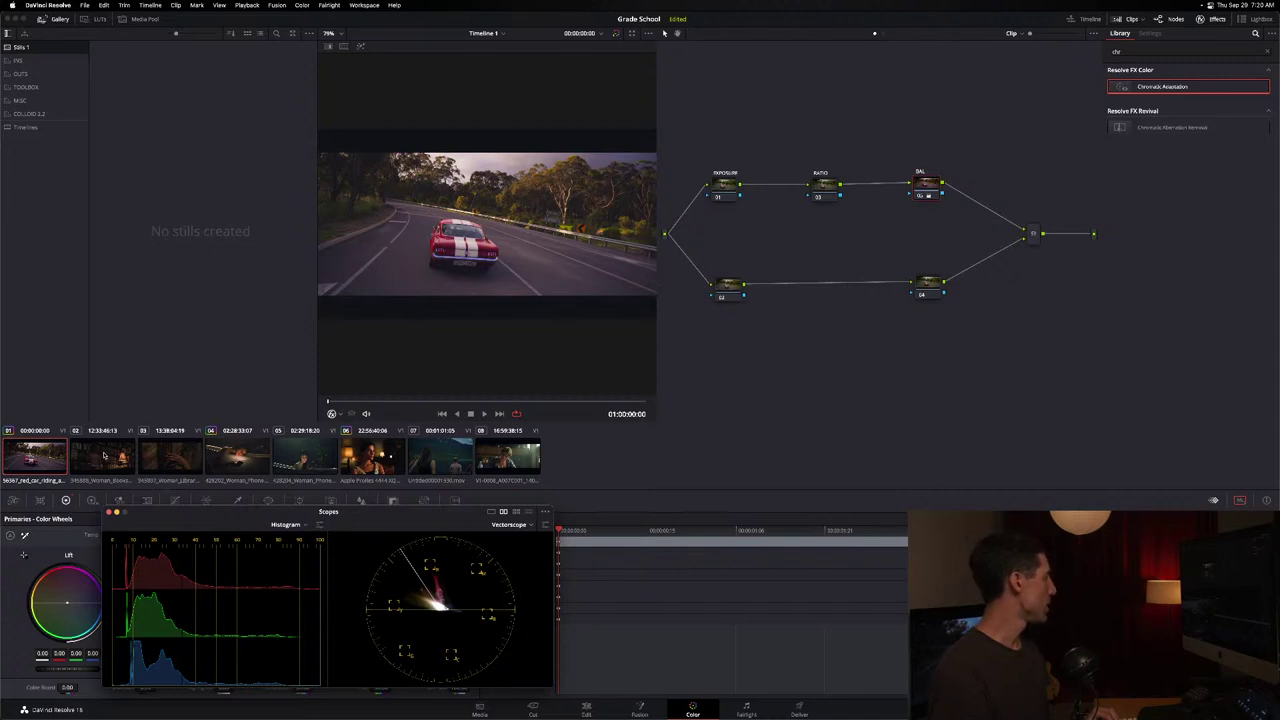
pyautogui.click(316, 451)
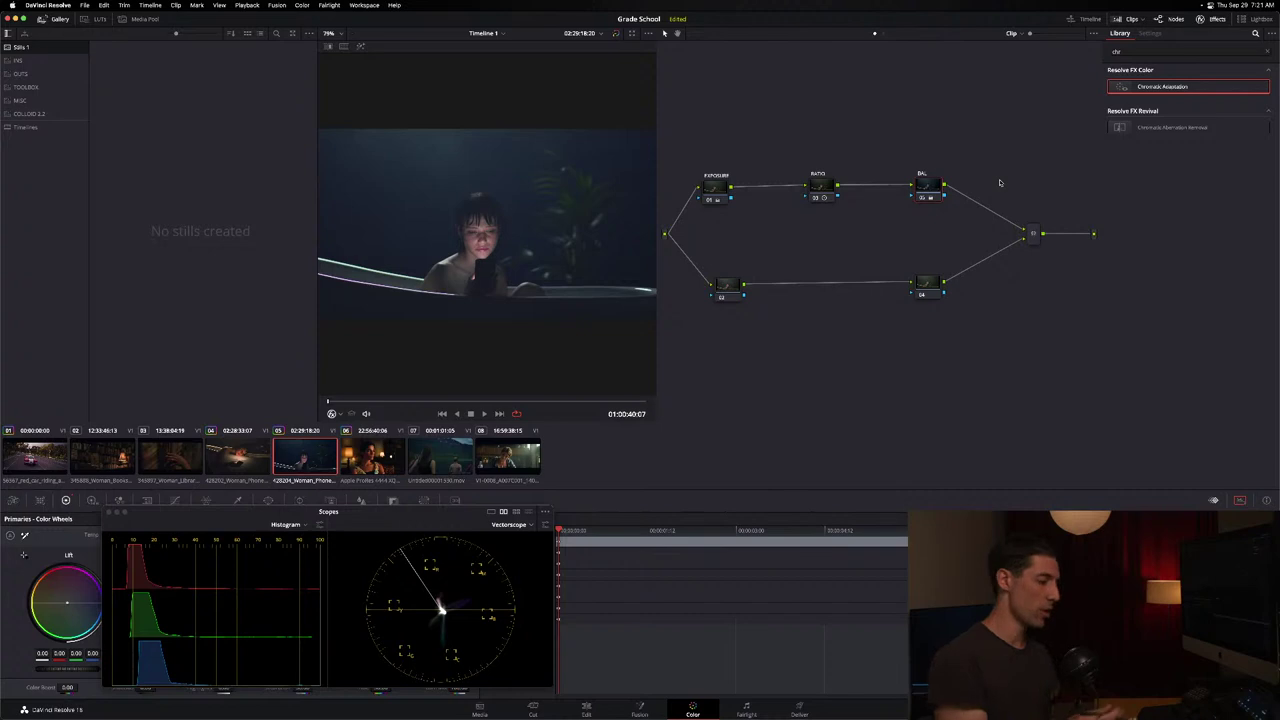
pyautogui.hotkey('ctrl', 'd')
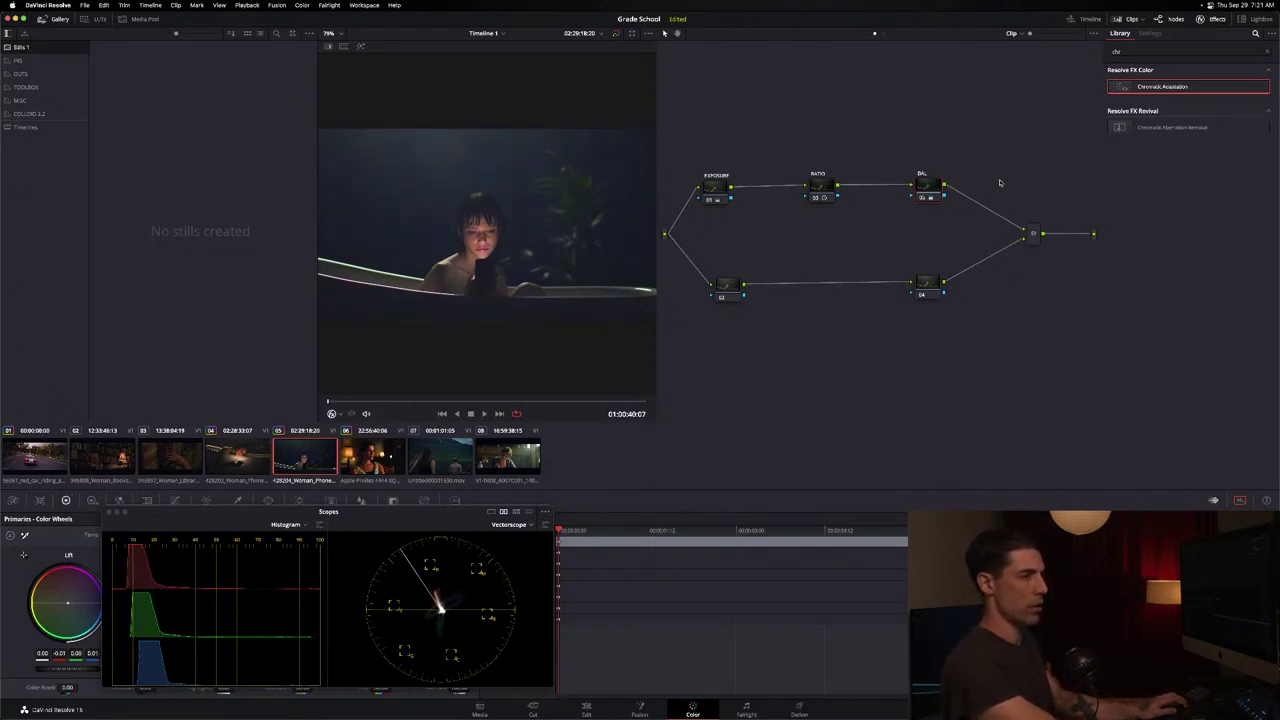
pyautogui.press('super+d')
pyautogui.press('super+d')
pyautogui.press('super+d')
pyautogui.press('super+d')
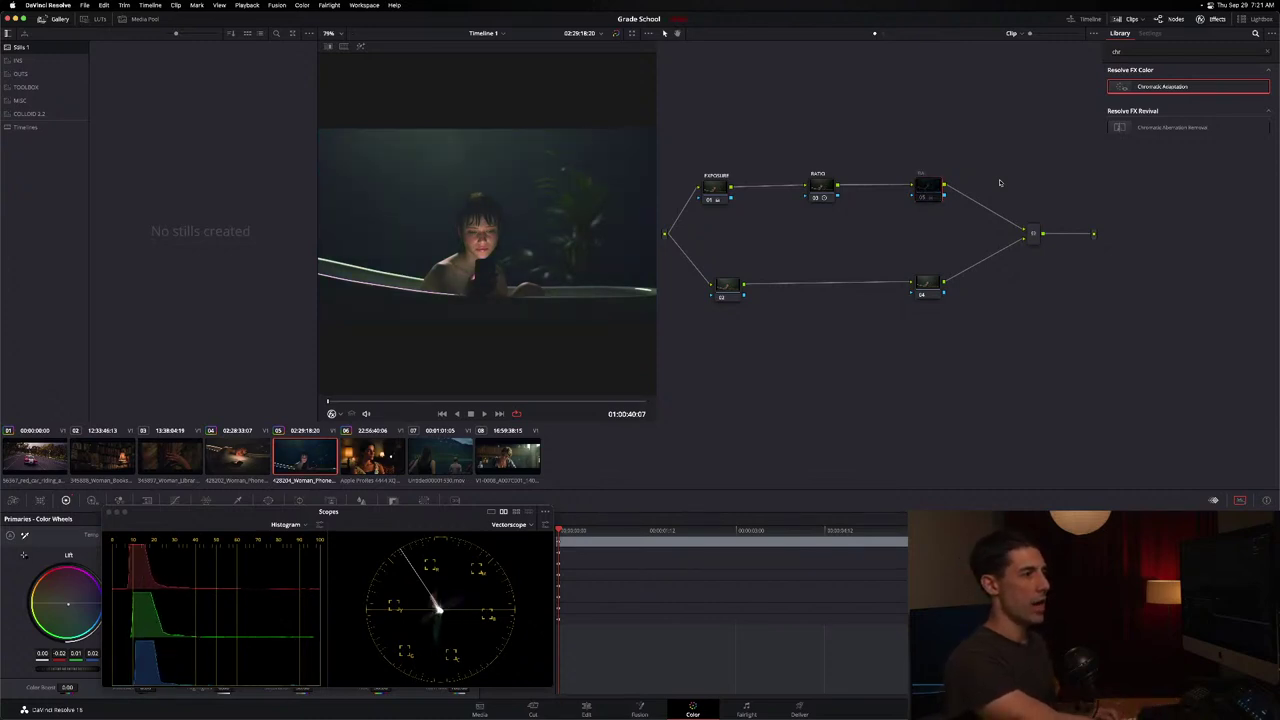
pyautogui.hotkey('ctrl', 'd')
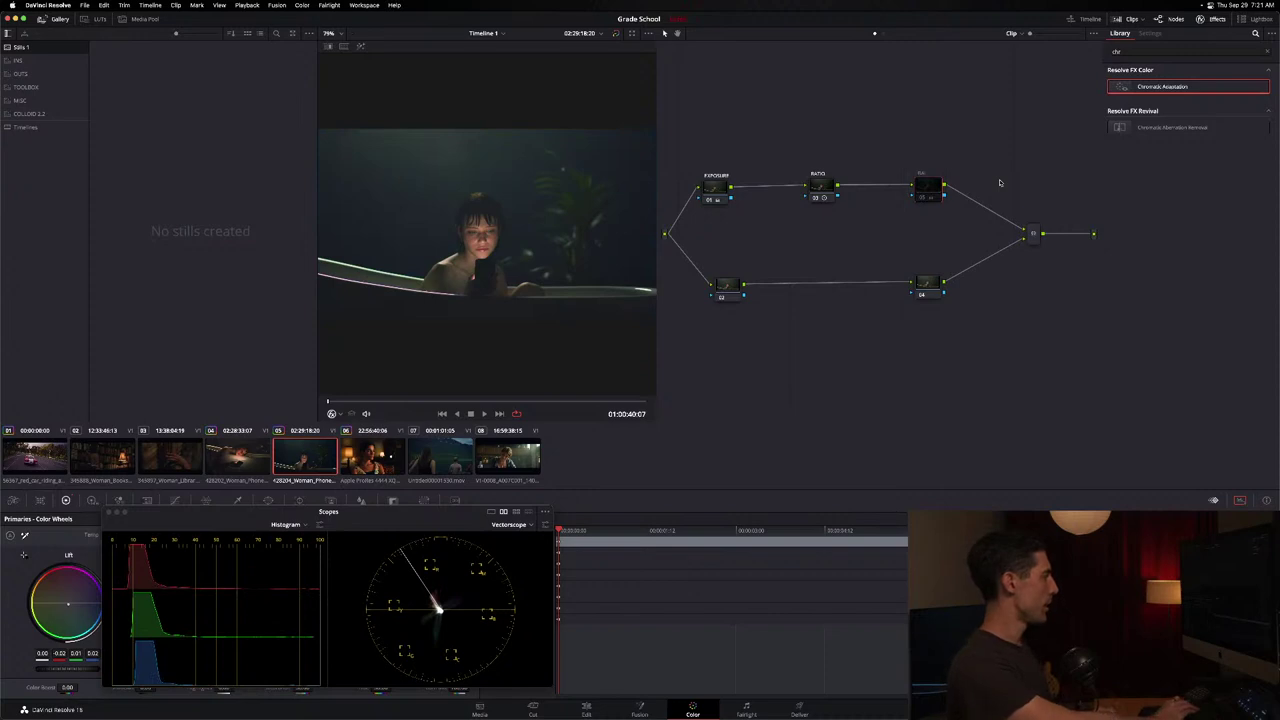
pyautogui.hotkey('ctrl', 'd')
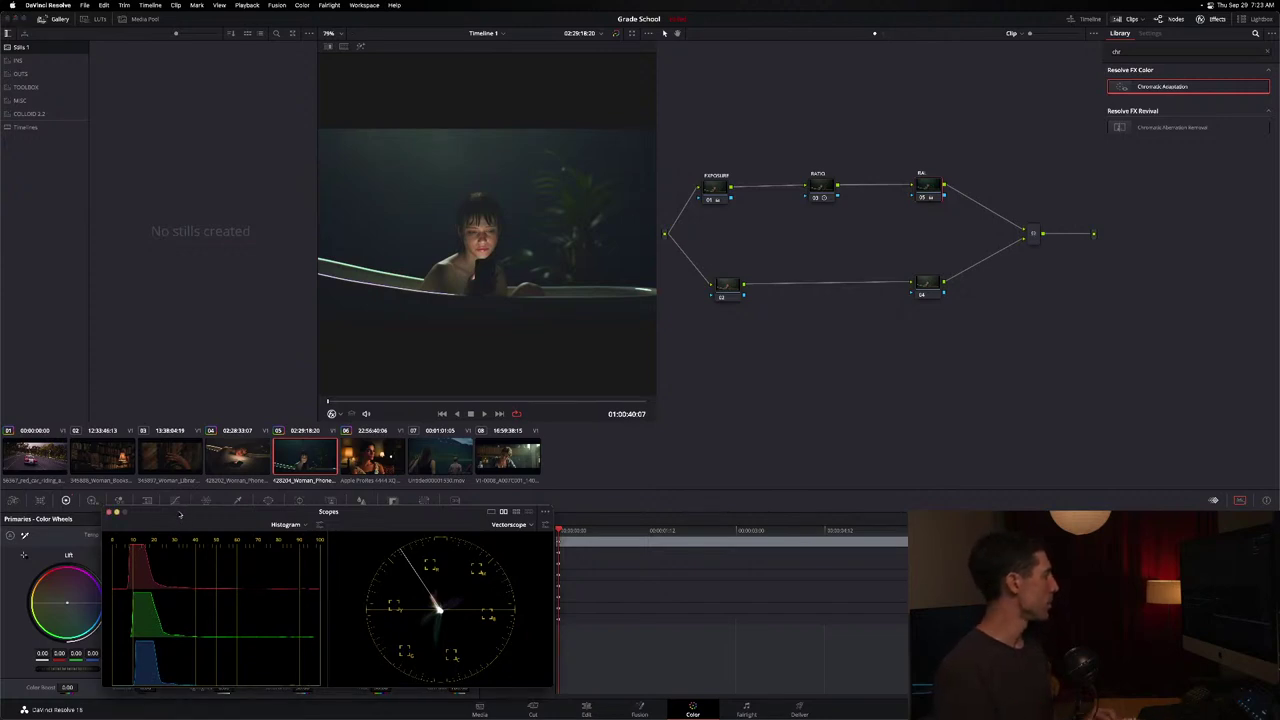
# Reposition the Scopes window over the primaries color wheels, just beneath the clip thumbnails.
pyautogui.moveTo(180, 514); pyautogui.dragTo(174, 566)
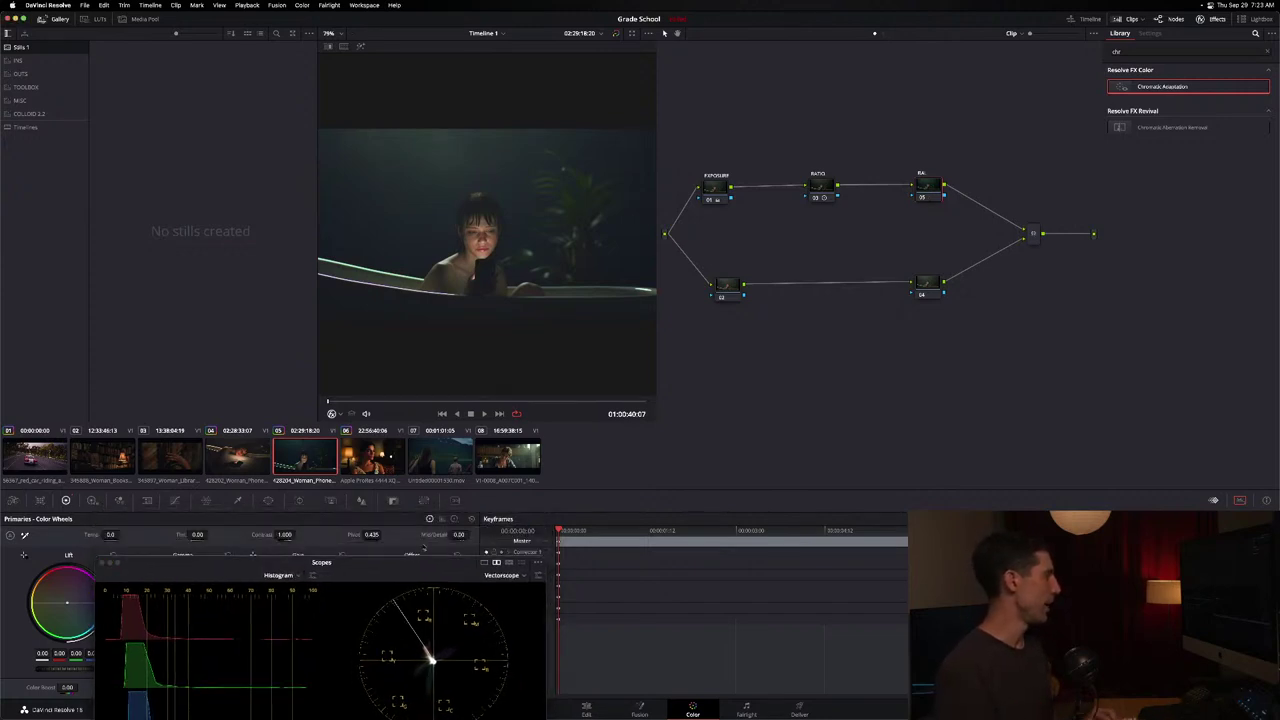
pyautogui.moveTo(403, 562); pyautogui.dragTo(373, 505)
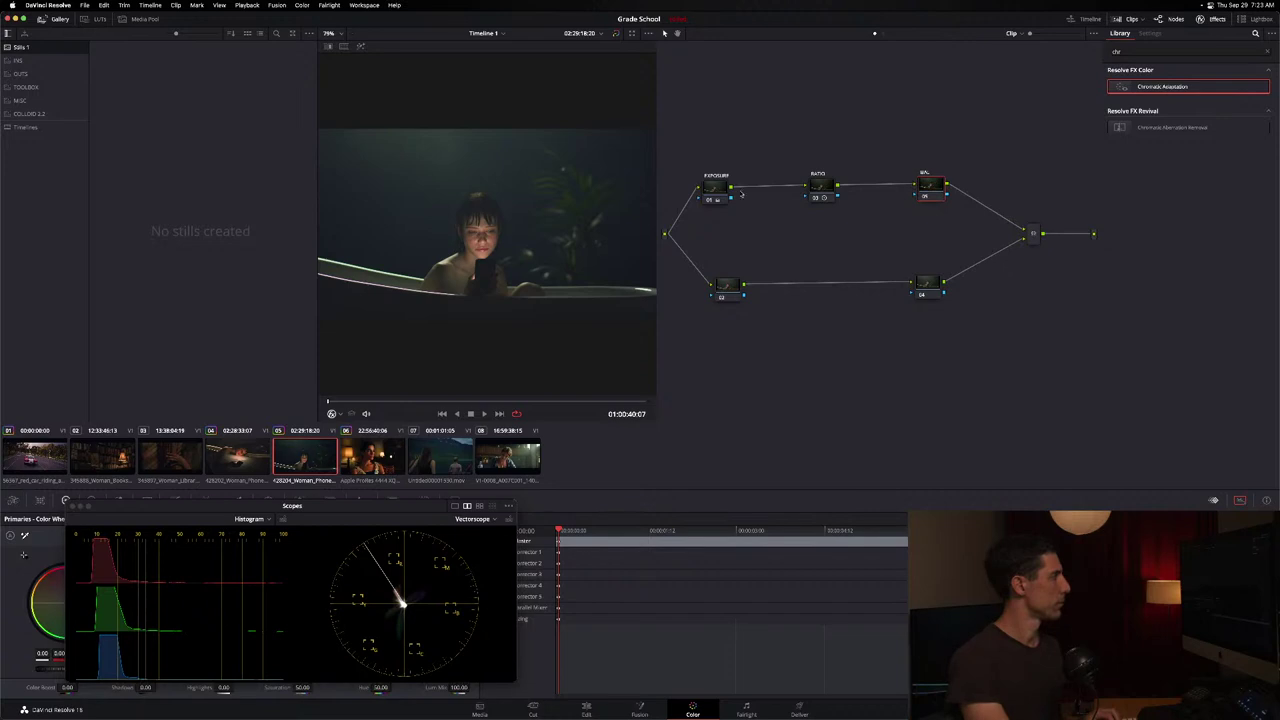
pyautogui.click(868, 196)
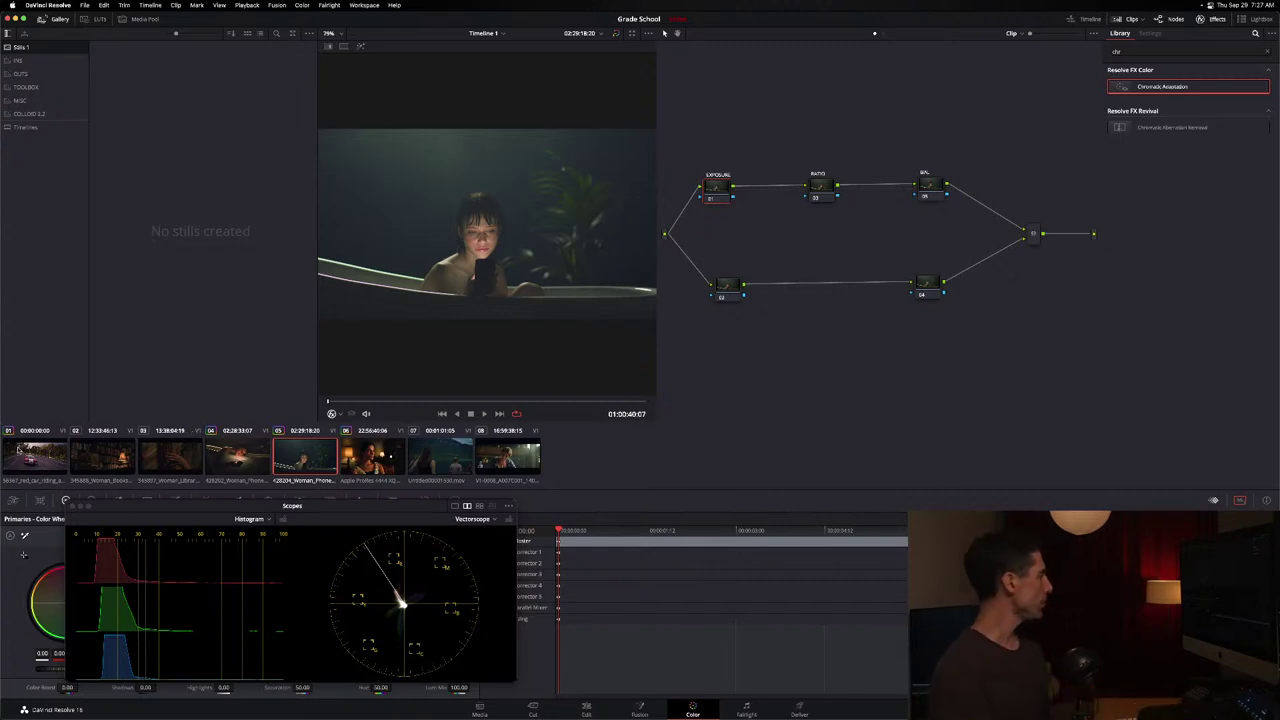
# Open the red car clip 01 and reposition the Scopes window beneath the thumbnails, leaving the Lift and Gamma wheels uncovered.
pyautogui.click(36, 459)
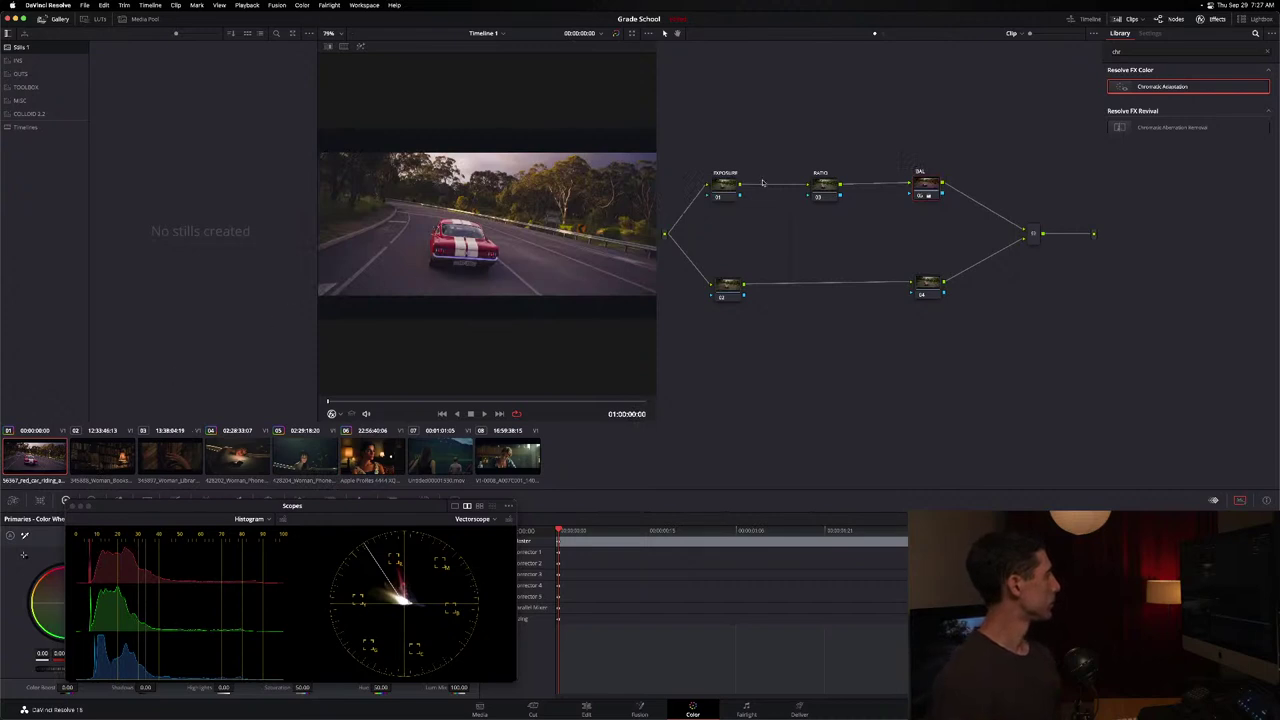
pyautogui.moveTo(316, 507); pyautogui.dragTo(728, 495)
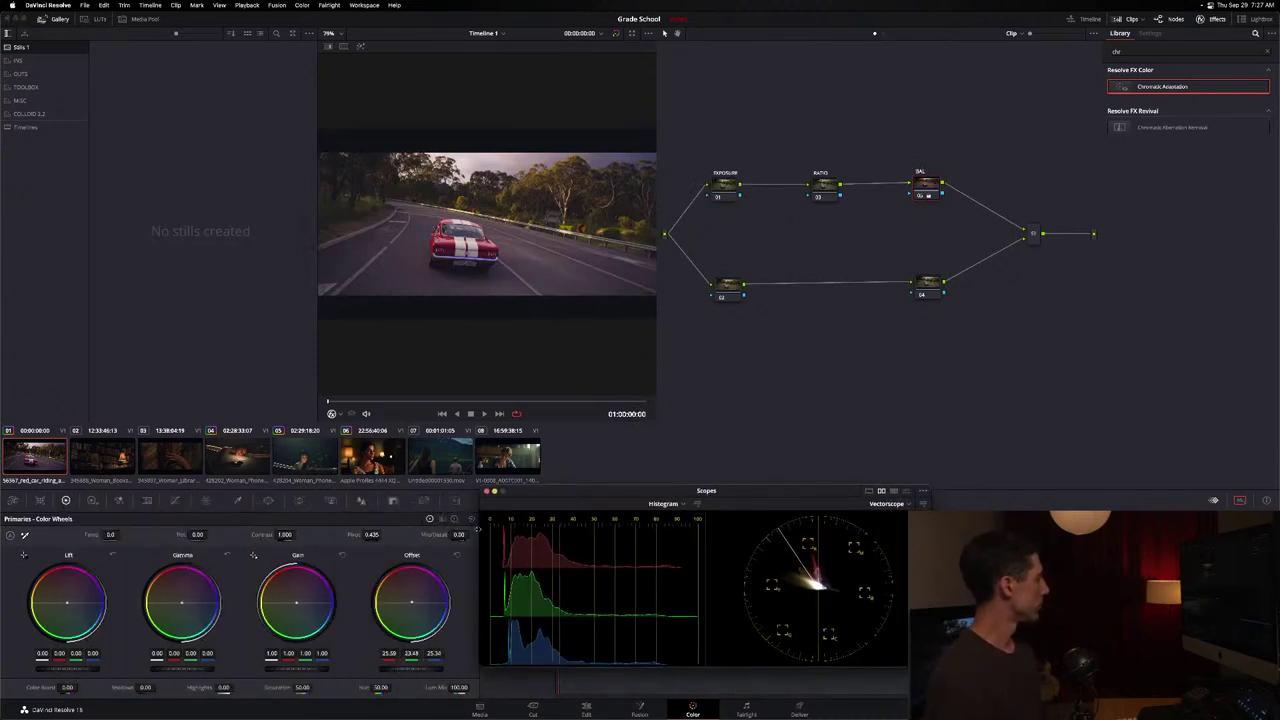
pyautogui.moveTo(530, 492); pyautogui.dragTo(300, 498)
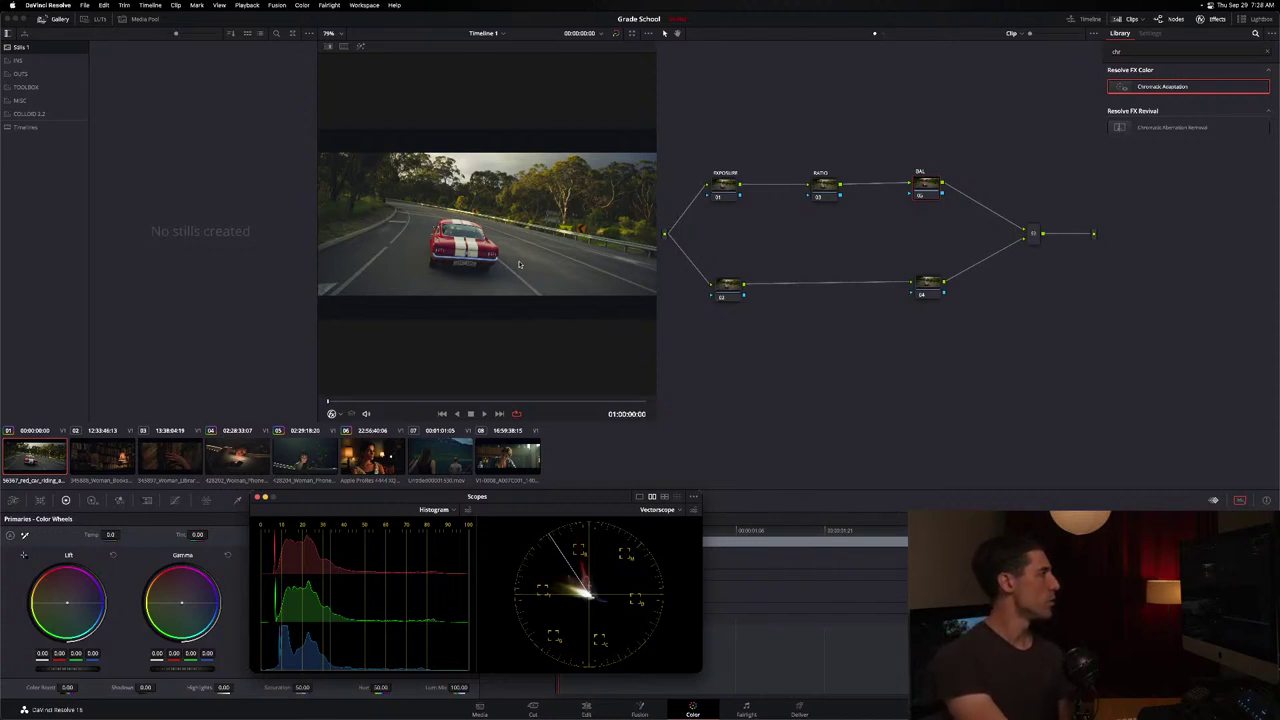
# Clear the effects search and hide the Effects library.
pyautogui.click(1270, 50)
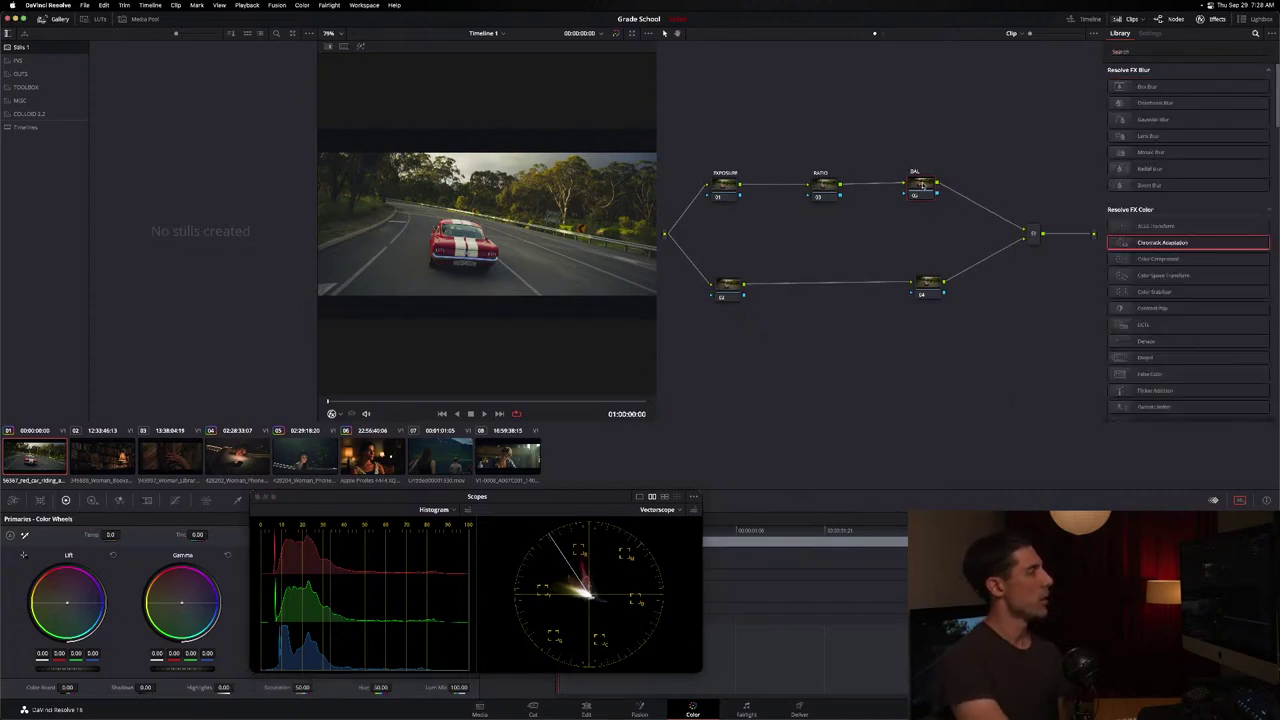
pyautogui.click(1212, 19)
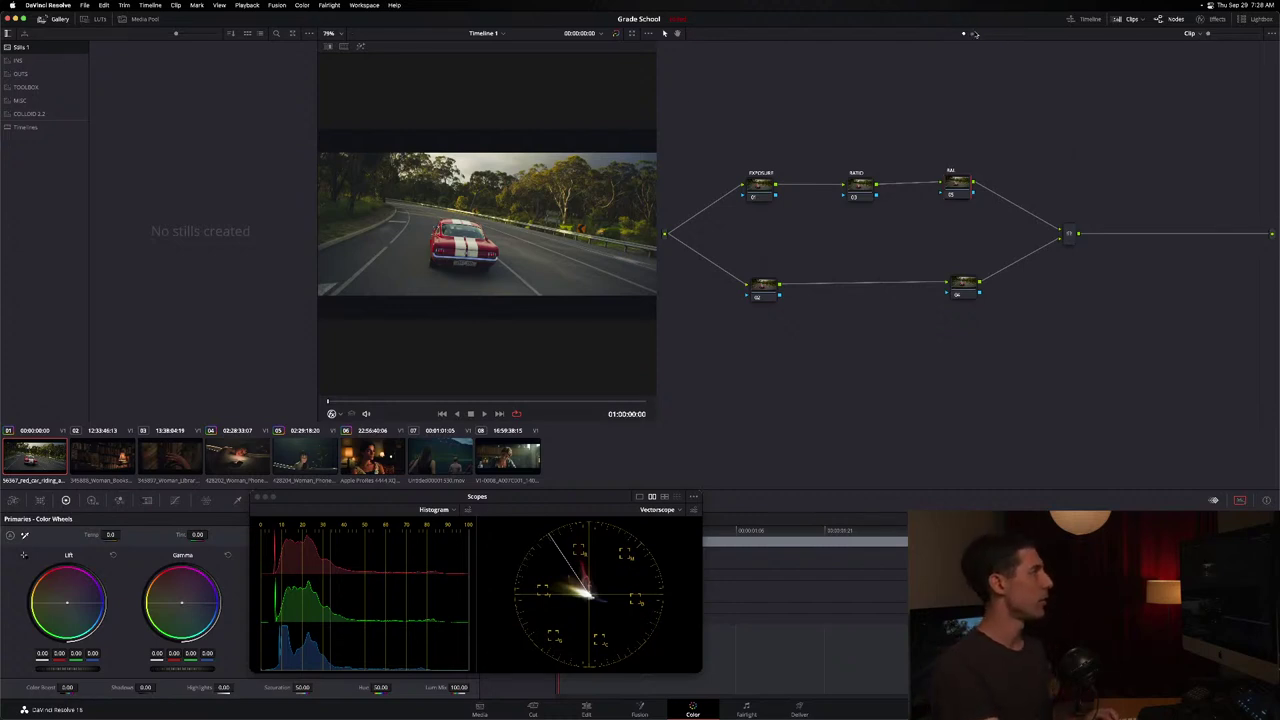
# Show the timeline-level node graph and repeatedly toggle its first node to compare the red car shot.
pyautogui.click(1189, 33)
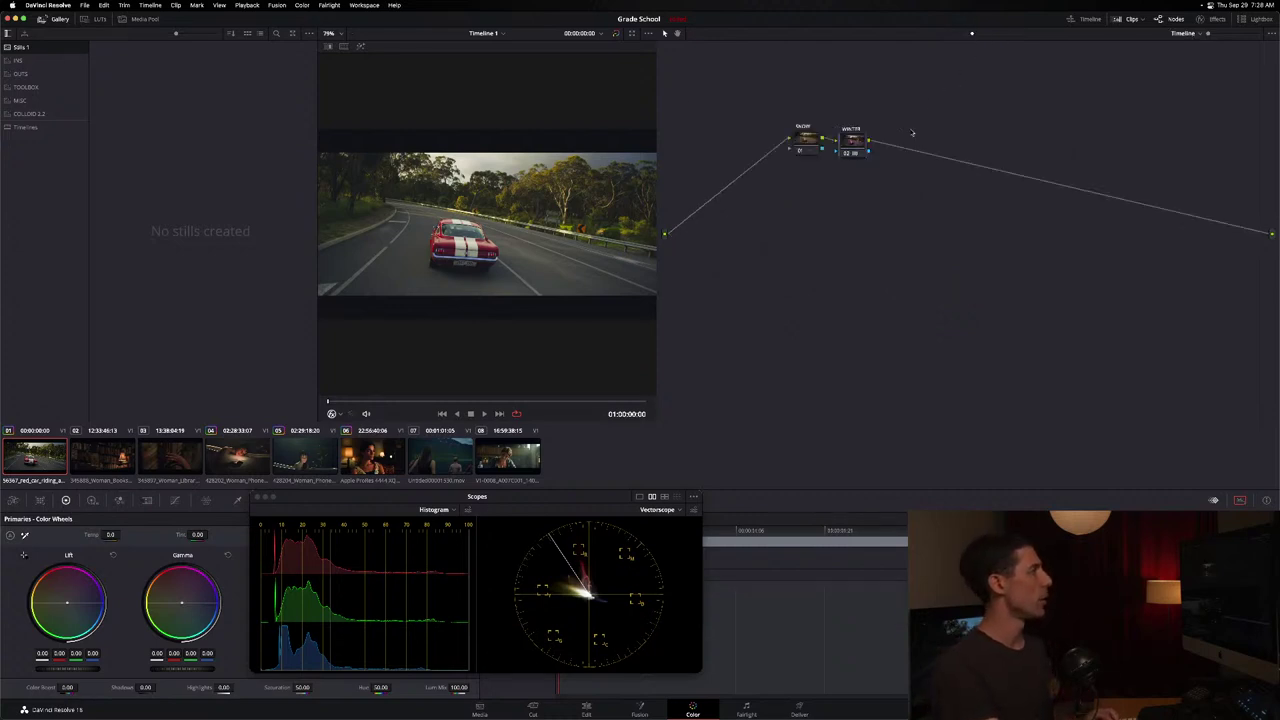
pyautogui.click(822, 147)
pyautogui.hotkey('ctrl', 'd')
pyautogui.hotkey('ctrl', 'd')
pyautogui.hotkey('ctrl', 'd')
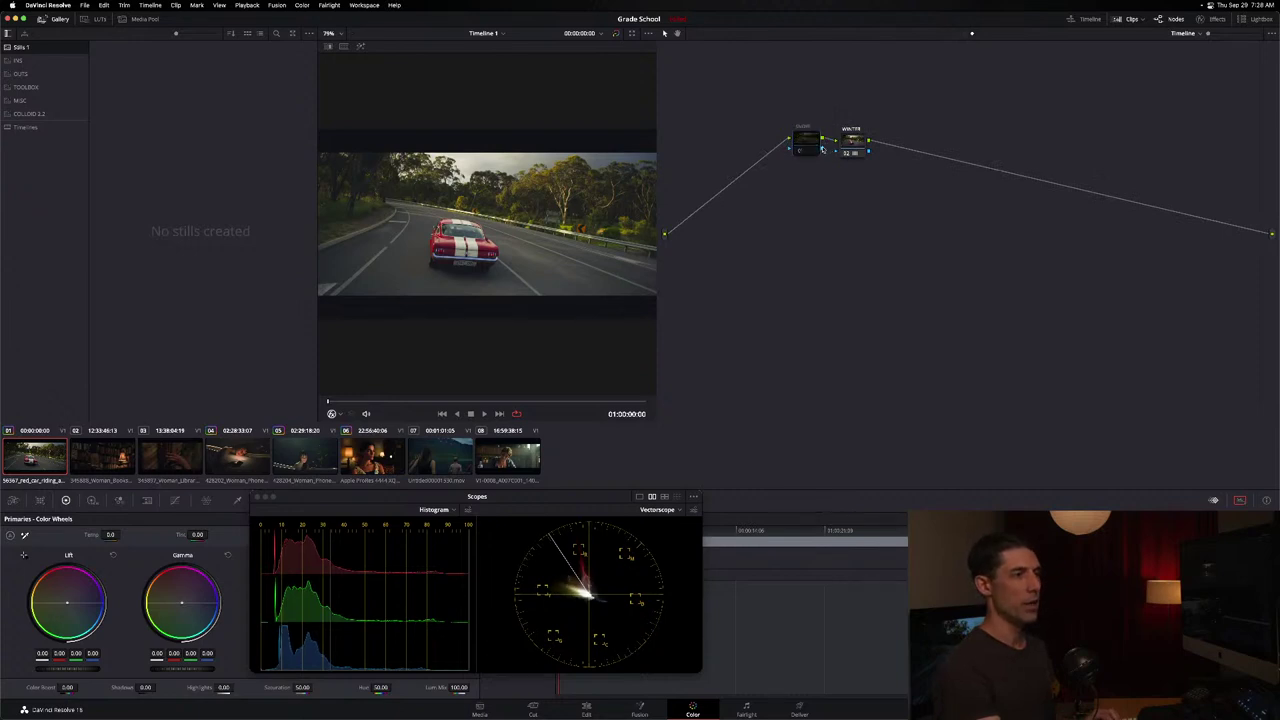
pyautogui.hotkey('ctrl', 'd')
pyautogui.hotkey('ctrl', 'd')
pyautogui.hotkey('ctrl', 'd')
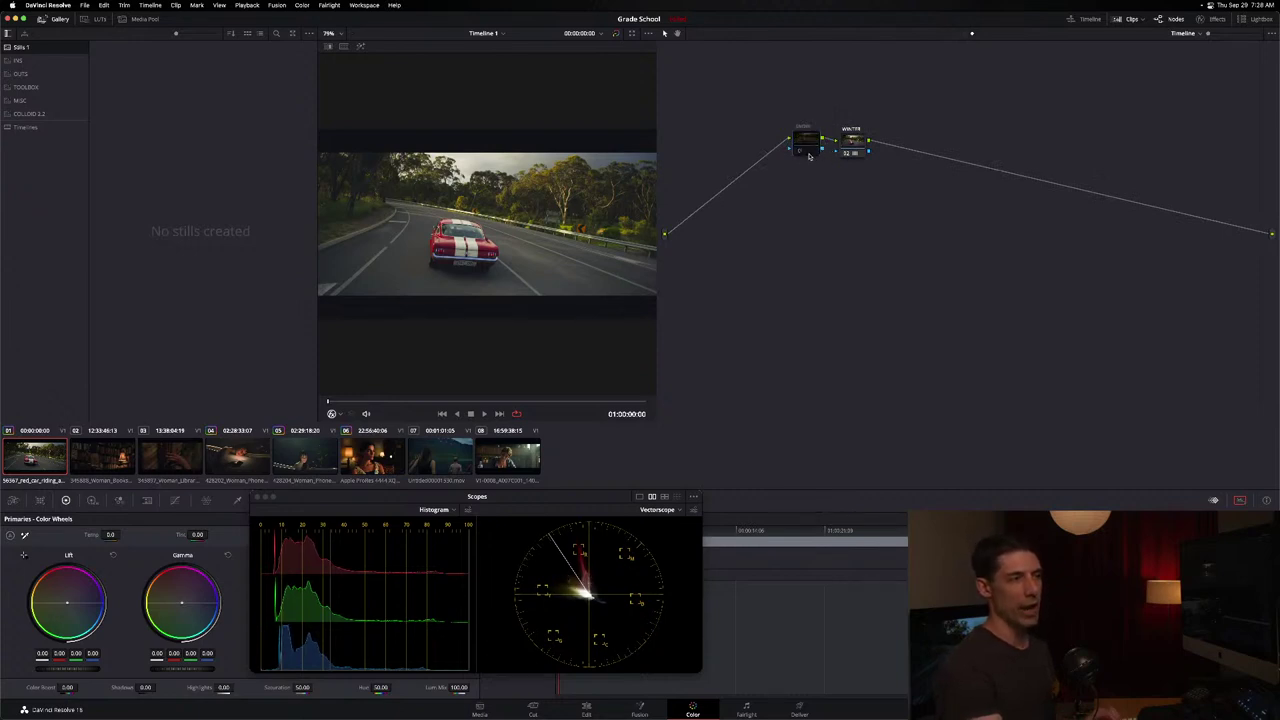
pyautogui.hotkey('ctrl', 'd')
pyautogui.hotkey('ctrl', 'd')
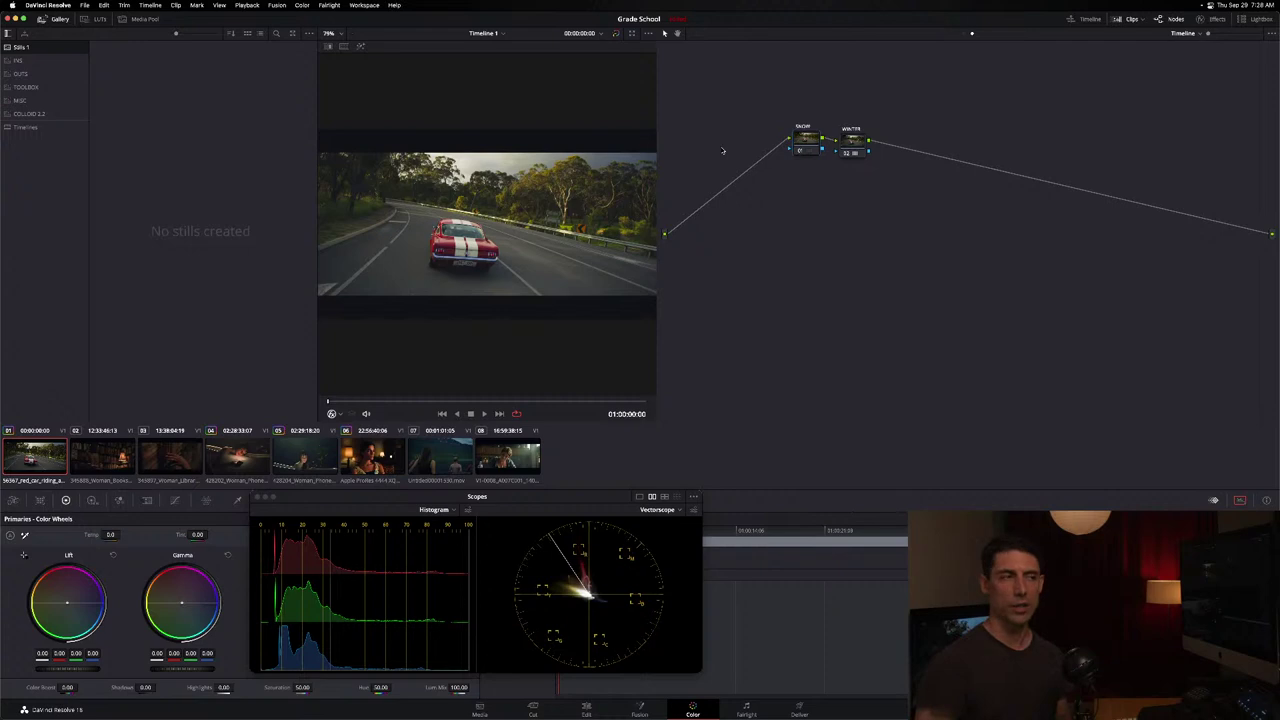
pyautogui.hotkey('ctrl', 'd')
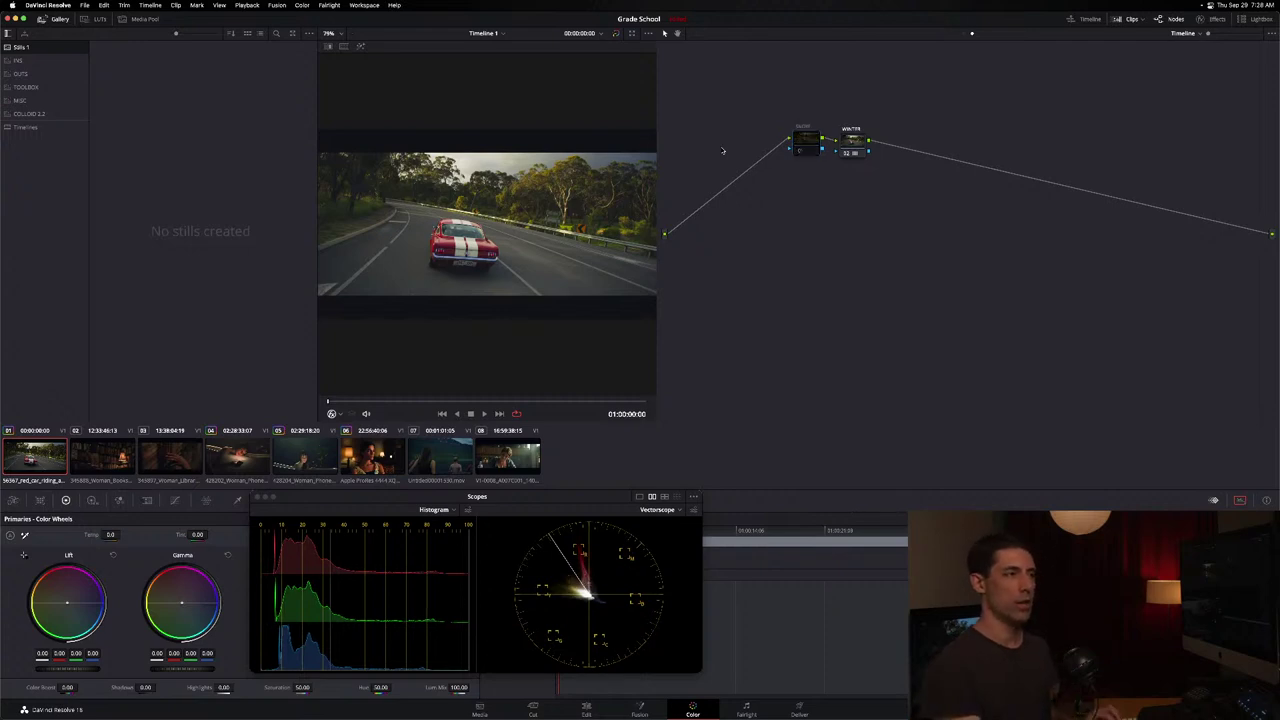
pyautogui.hotkey('ctrl', 'd')
pyautogui.hotkey('ctrl', 'd')
pyautogui.hotkey('ctrl', 'd')
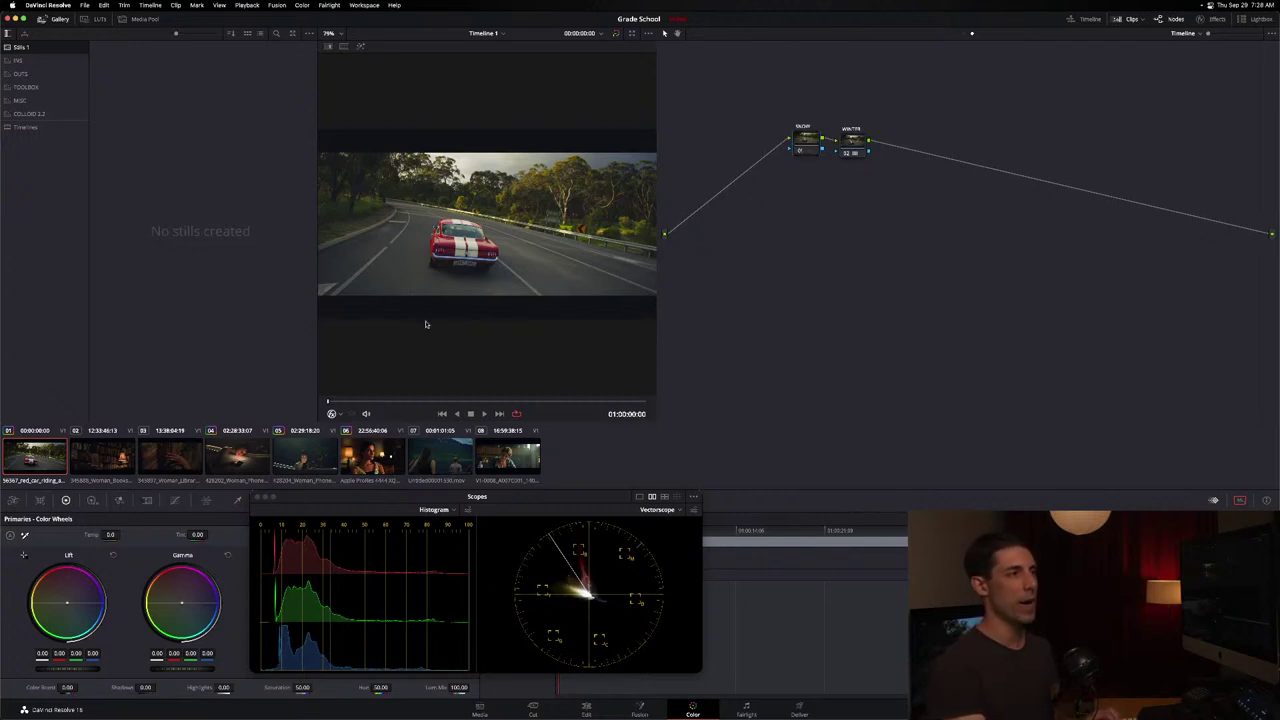
pyautogui.hotkey('ctrl', 'd')
pyautogui.hotkey('ctrl', 'd')
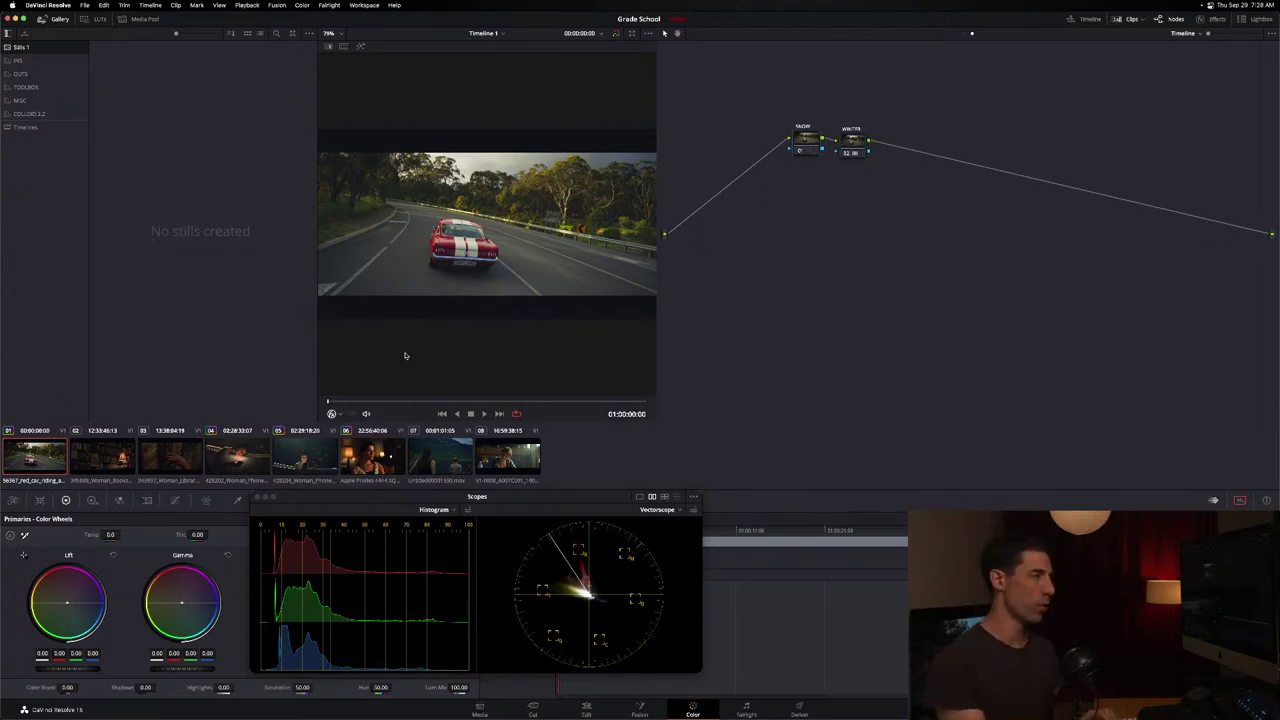
pyautogui.hotkey('ctrl', 'd')
pyautogui.hotkey('ctrl', 'd')
pyautogui.hotkey('ctrl', 'd')
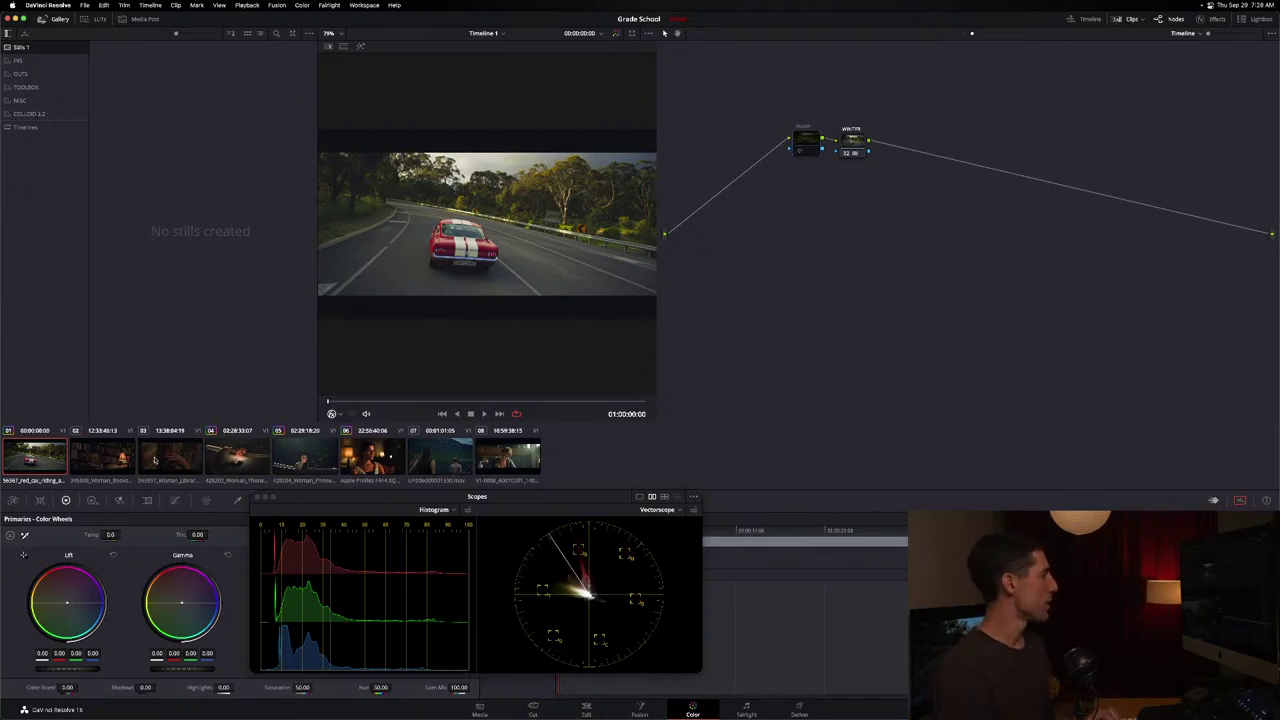
pyautogui.hotkey('ctrl', 'd')
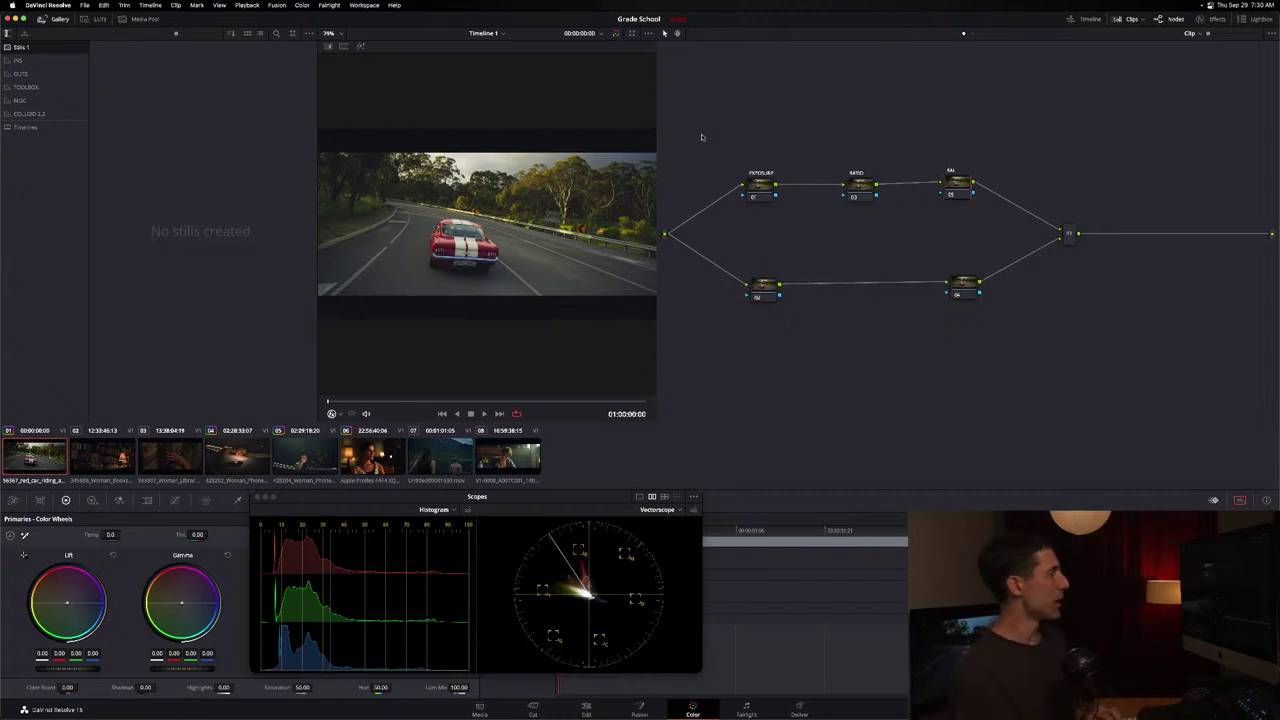
# Select the red car's BAL node, open the lamp-lit portrait clip 06 and shift its BAL node slightly in the graph.
pyautogui.click(958, 188)
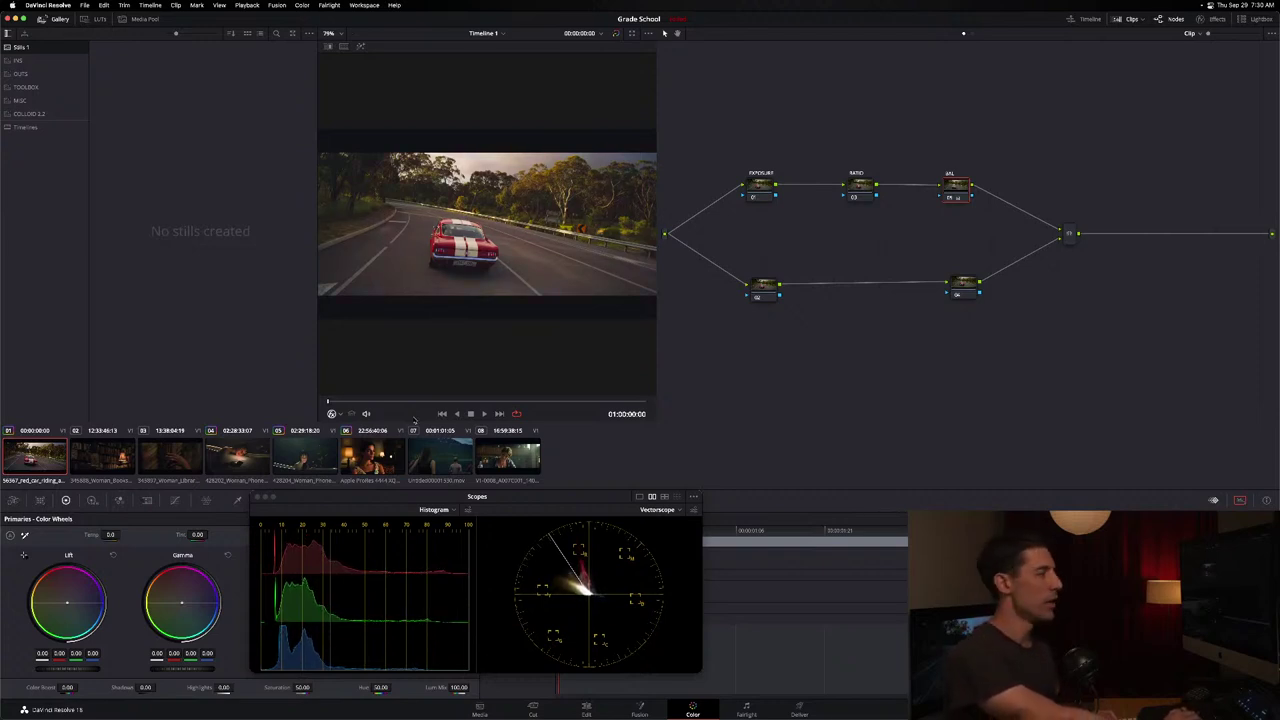
pyautogui.click(372, 457)
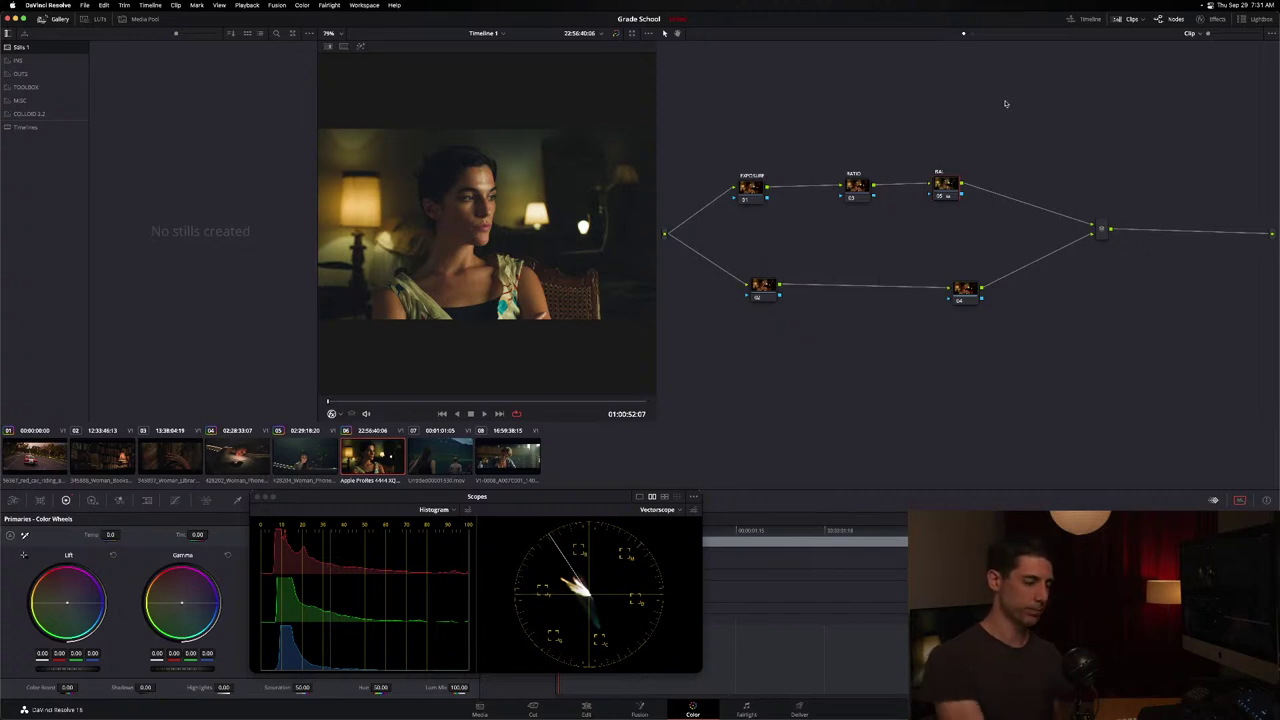
pyautogui.moveTo(945, 186); pyautogui.dragTo(957, 185)
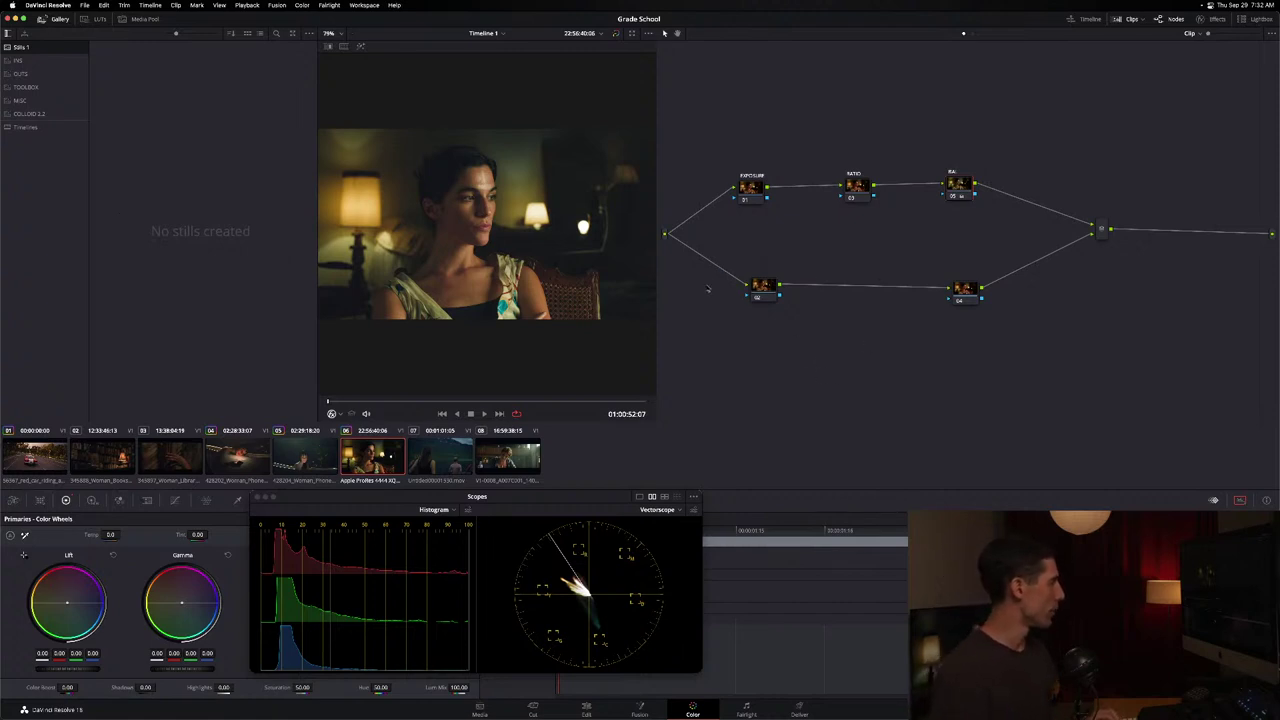
pyautogui.moveTo(955, 186); pyautogui.dragTo(955, 181)
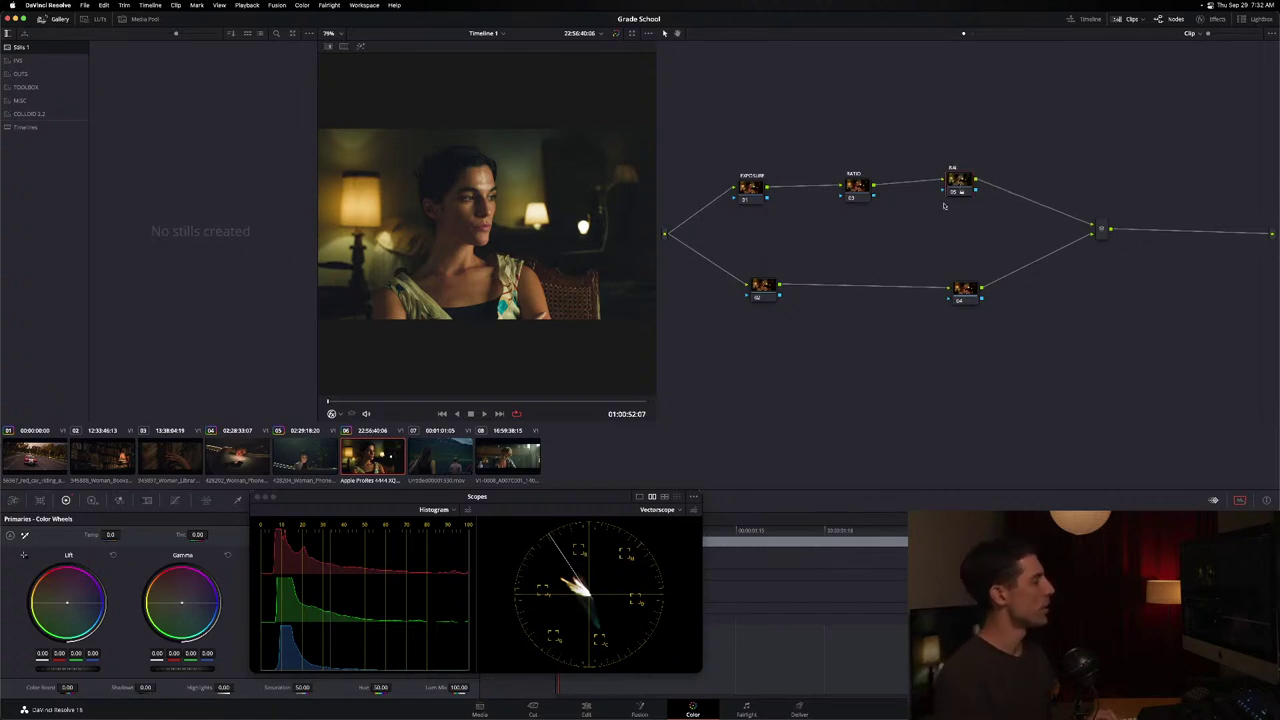
# Move the Scopes window over the primaries wheels, just beneath the thumbnails of the lamp-lit clip.
pyautogui.moveTo(372, 497); pyautogui.dragTo(314, 493)
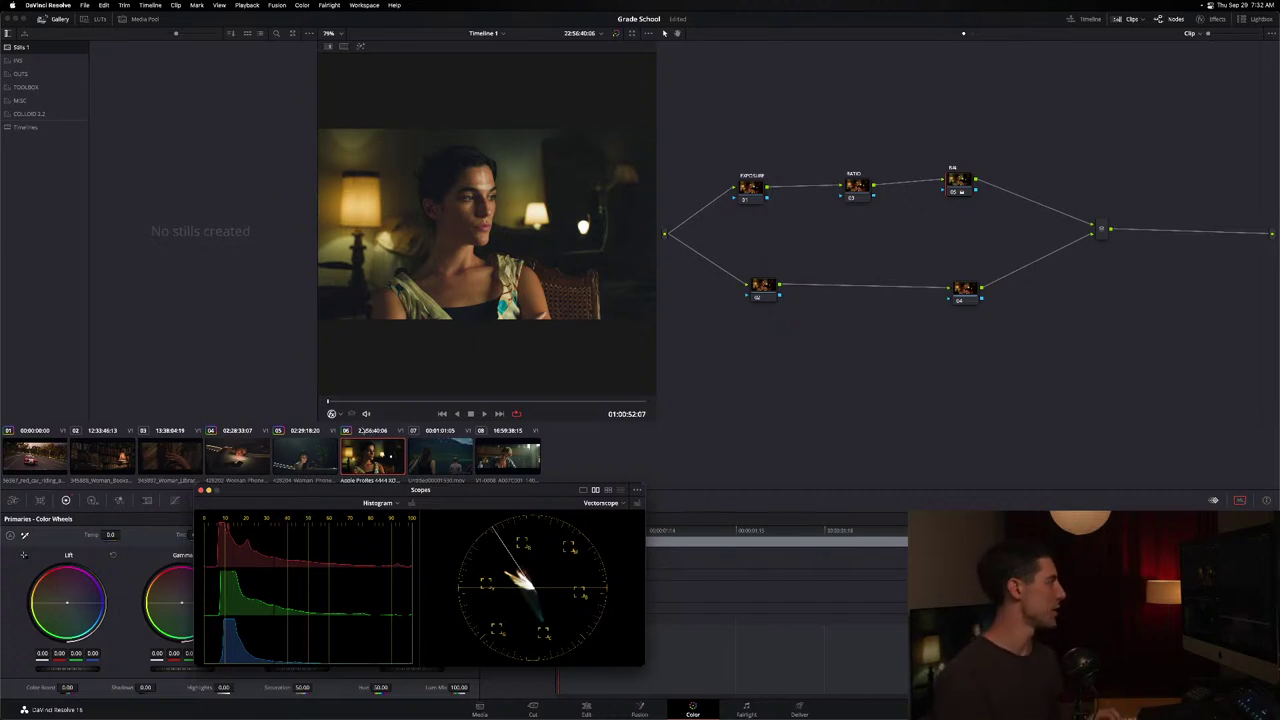
pyautogui.moveTo(289, 494); pyautogui.dragTo(284, 499)
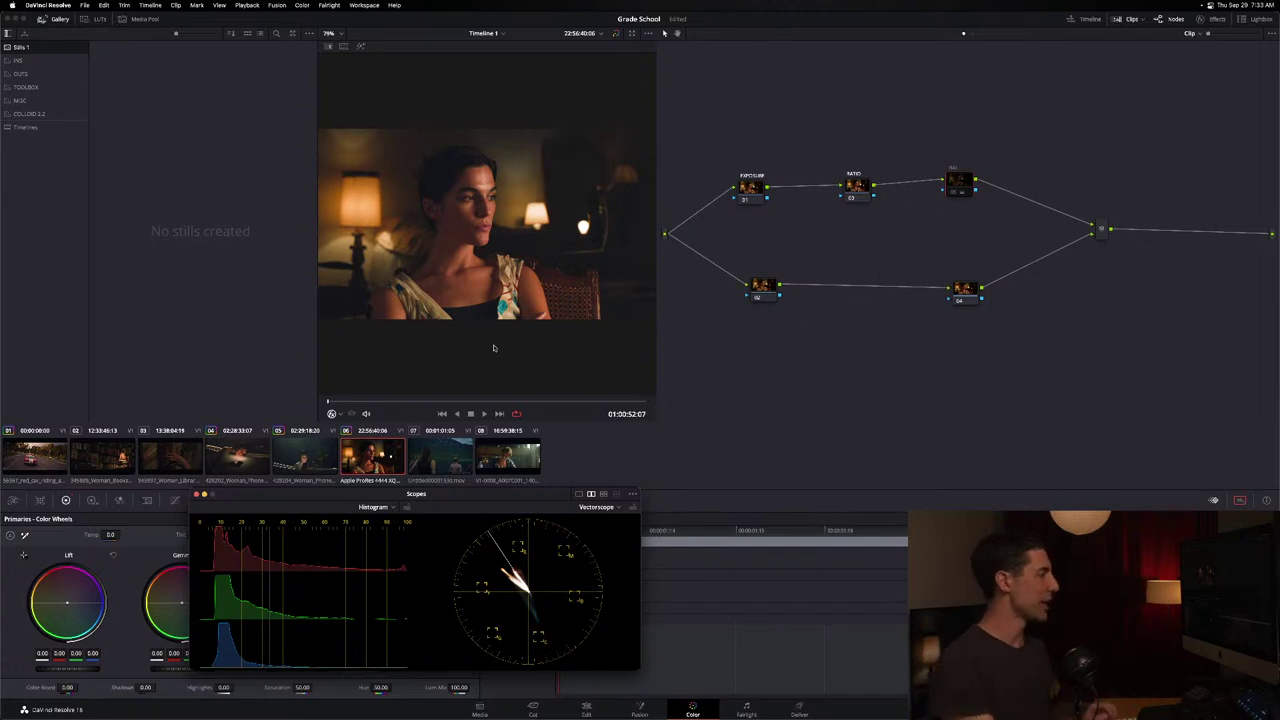
pyautogui.moveTo(309, 496); pyautogui.dragTo(312, 500)
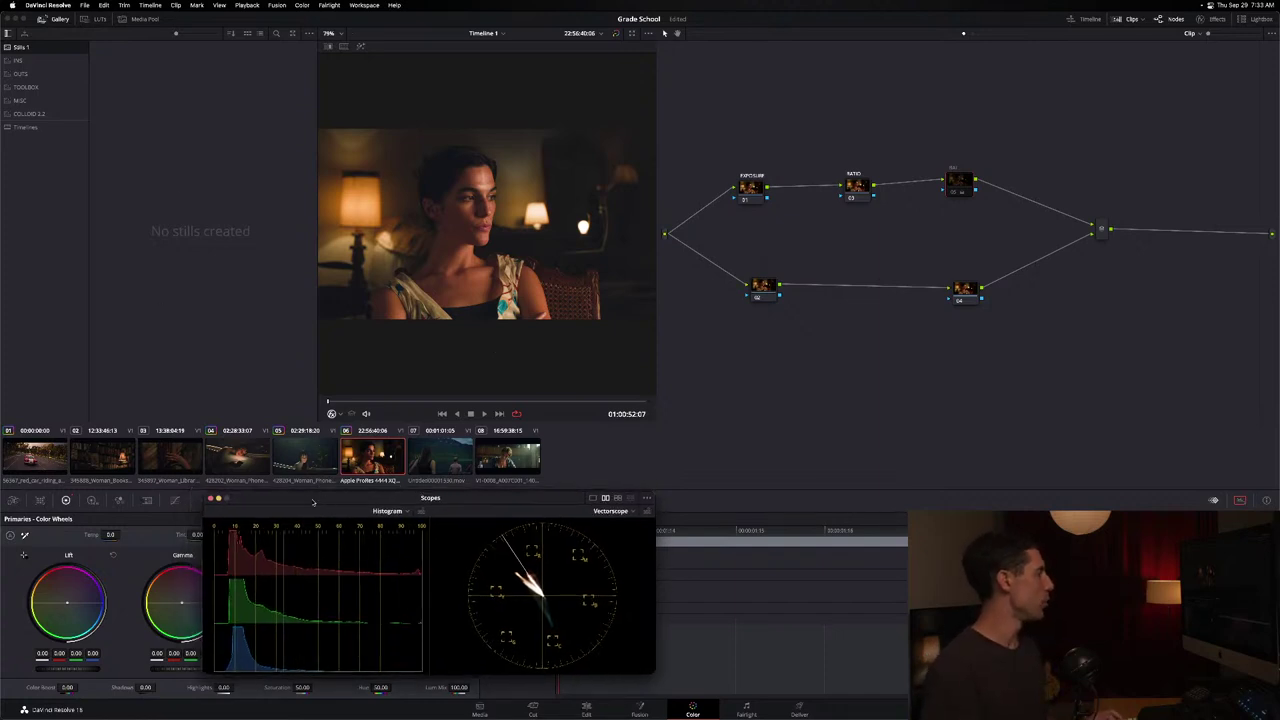
pyautogui.hotkey('ctrl', 'shift', 'w')
pyautogui.hotkey('alt', 's')
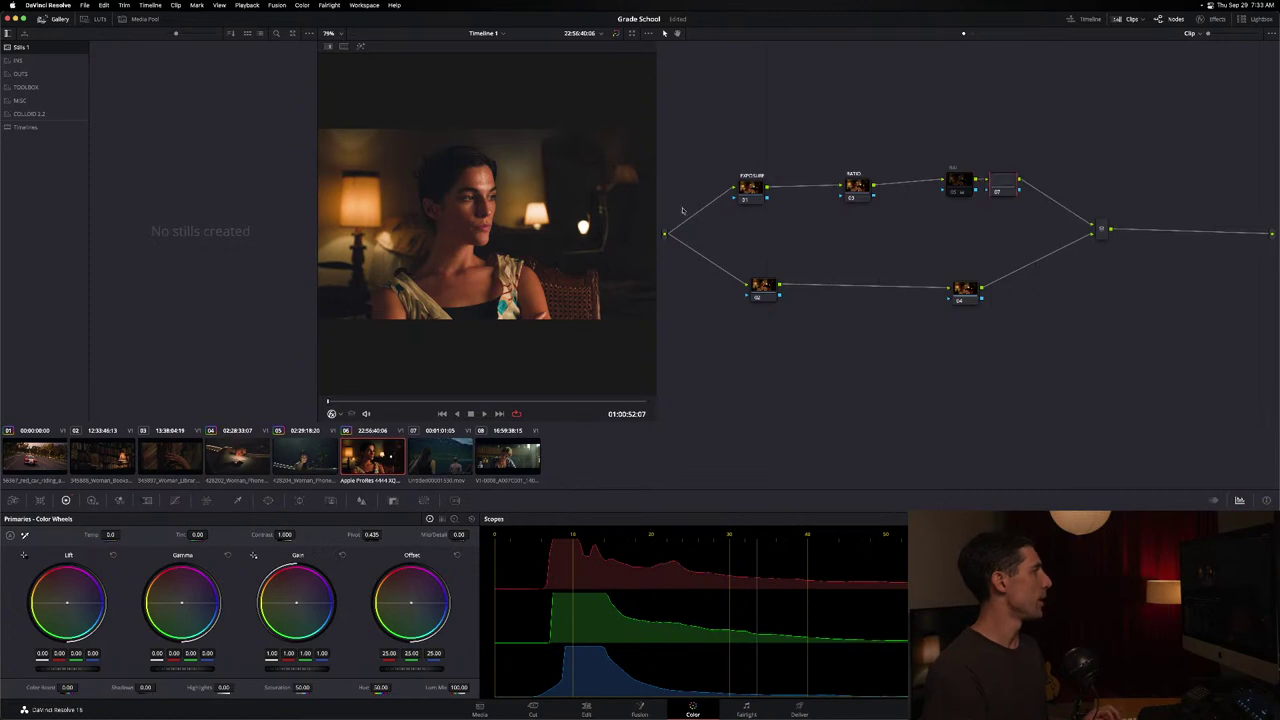
pyautogui.click(119, 501)
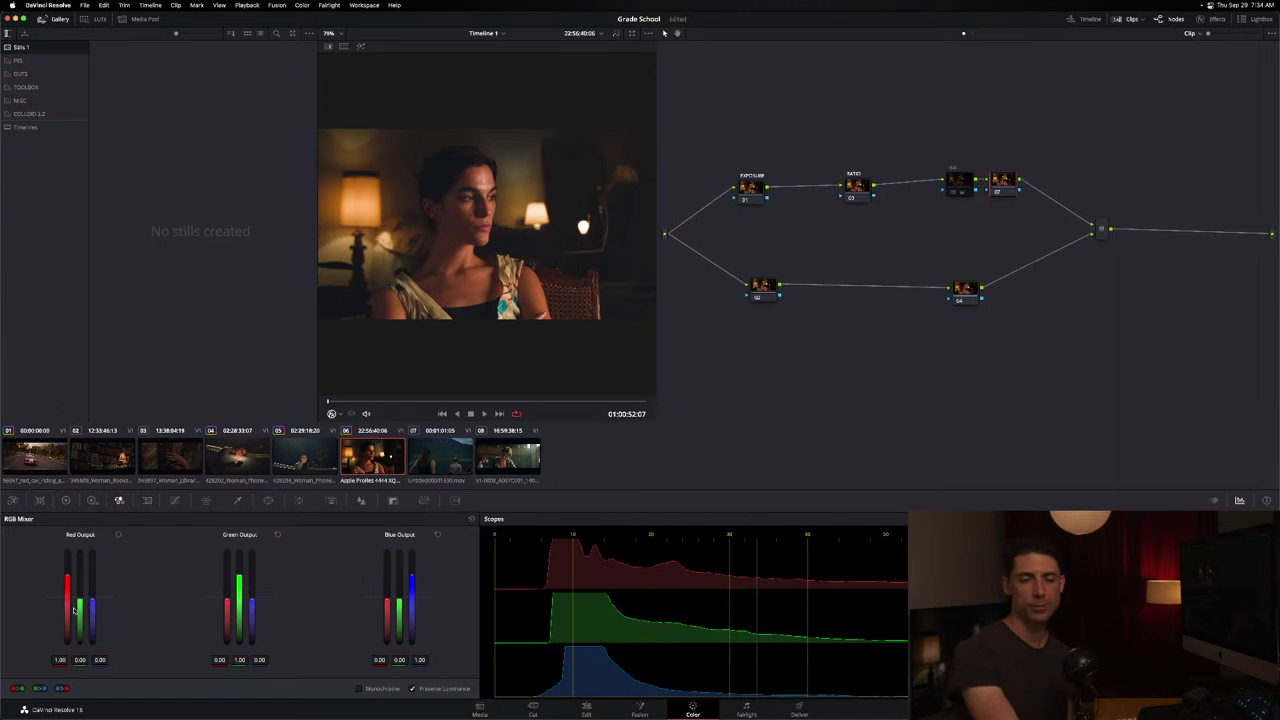
pyautogui.click(1003, 183)
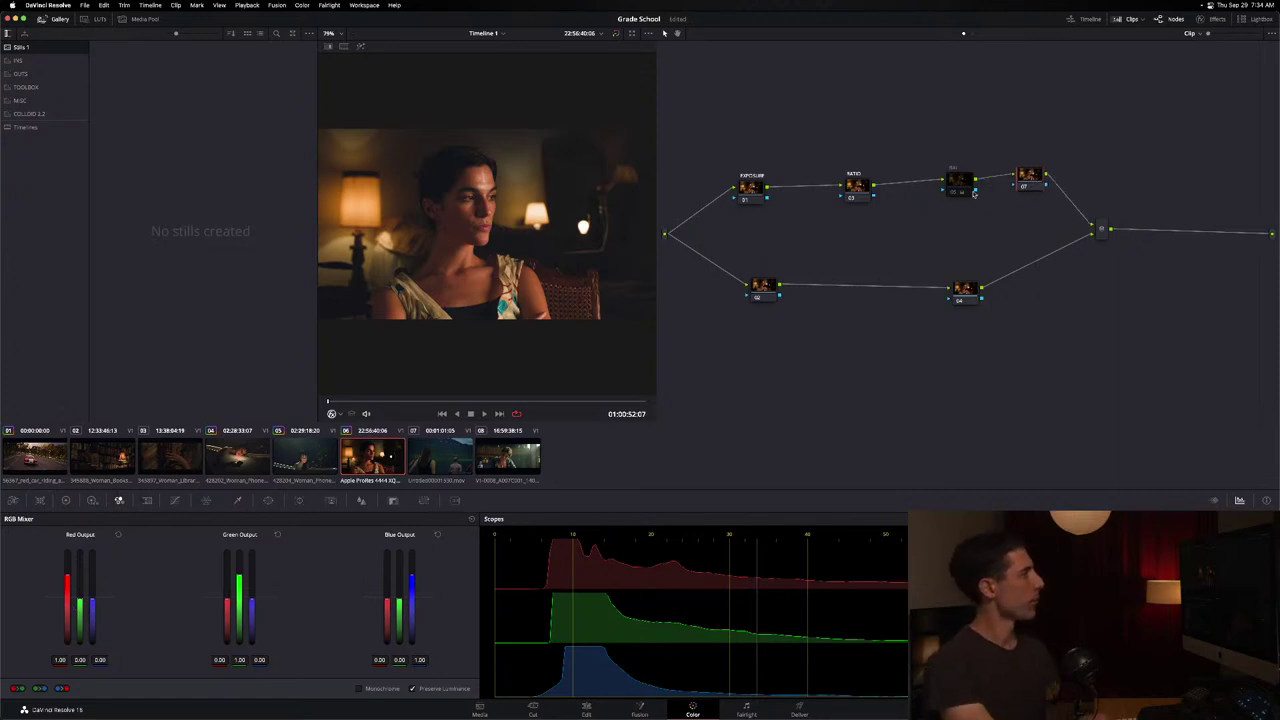
pyautogui.press('Delete')
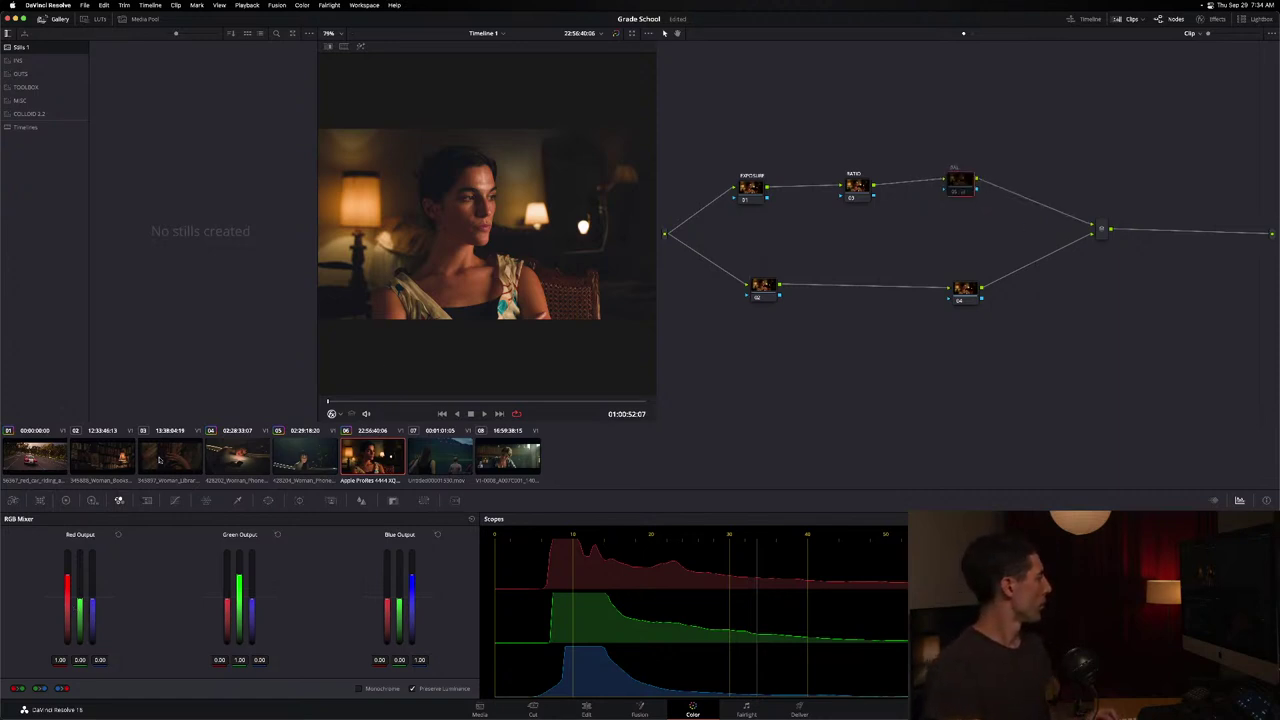
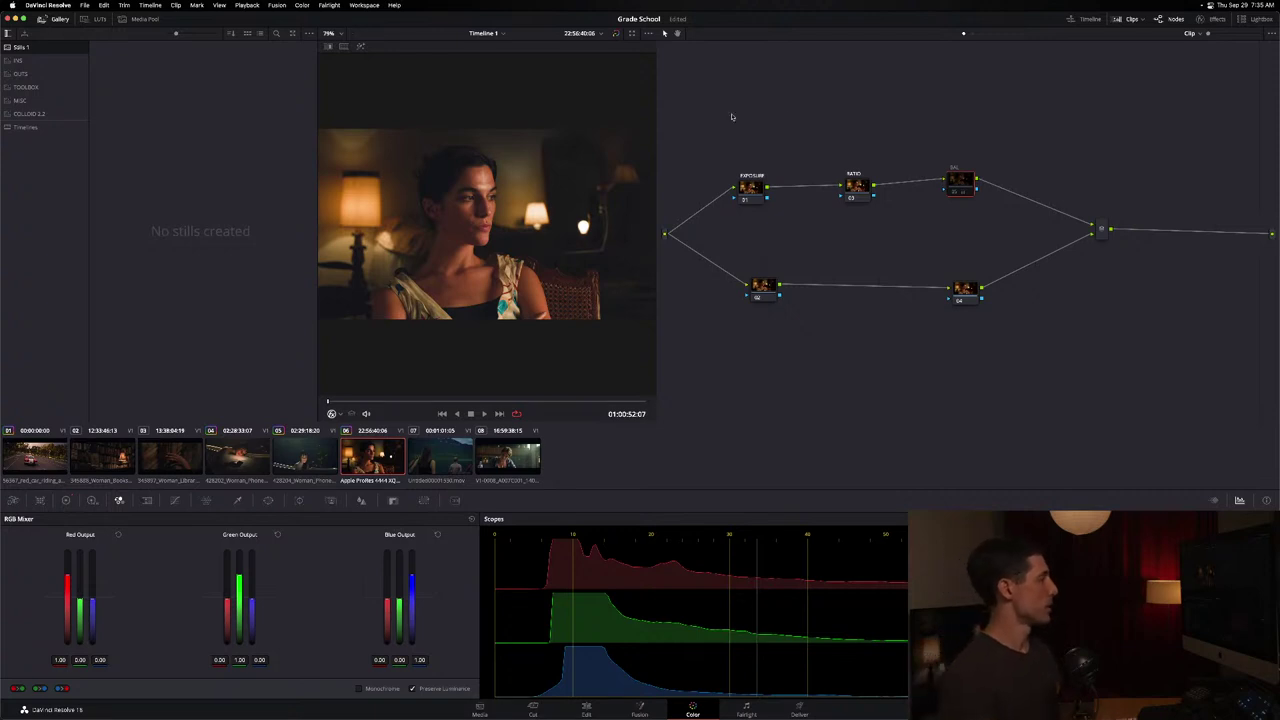
# Nudge the disabled BAL node and add a serial node after the parallel mixer in the lamp-lit clip.
pyautogui.moveTo(955, 186); pyautogui.dragTo(957, 184)
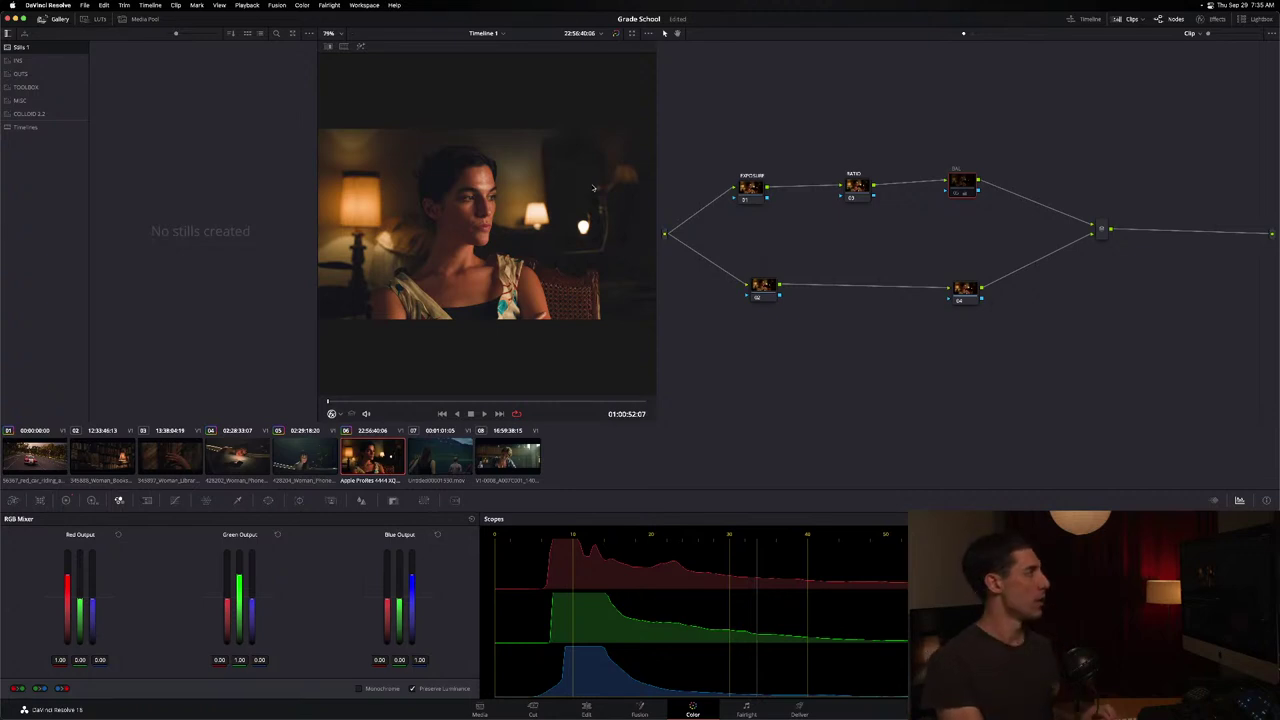
pyautogui.moveTo(955, 180); pyautogui.dragTo(951, 178)
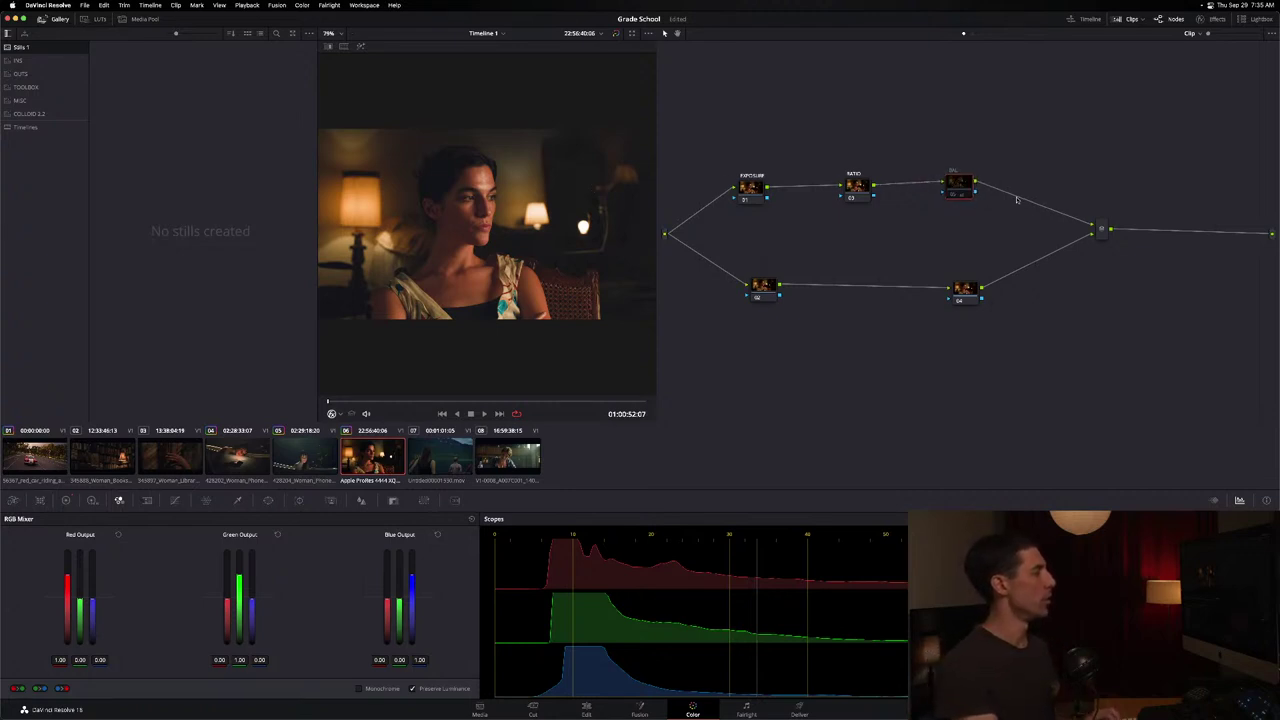
pyautogui.click(884, 233)
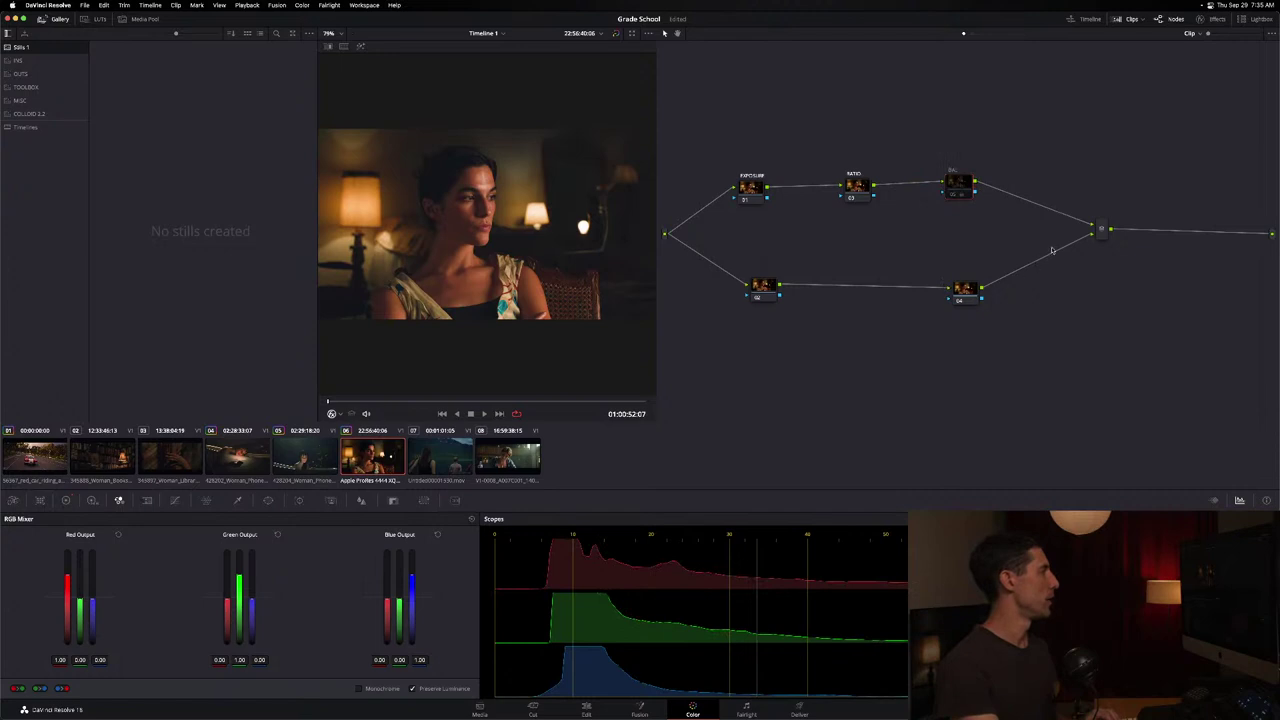
pyautogui.click(1104, 231)
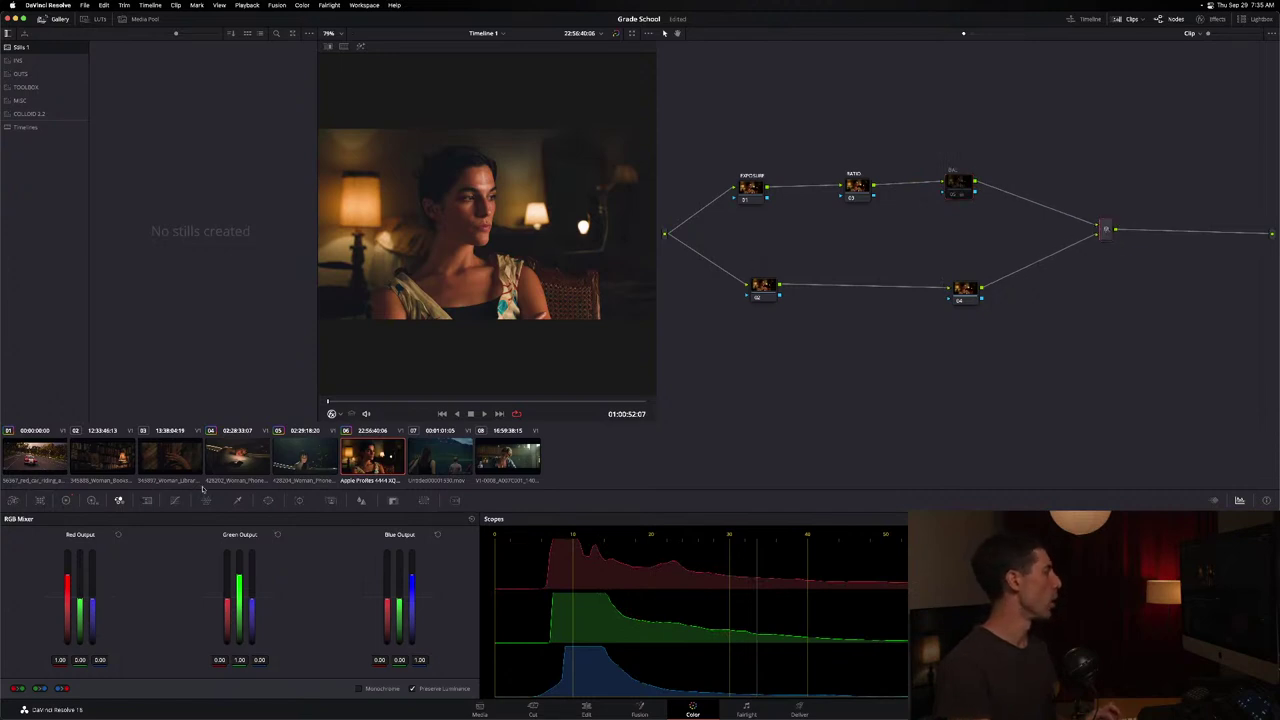
pyautogui.hotkey('alt', 's')
# Open the Sat Vs Sat curve for the new node and lower its high-saturation end to an output of 0.00.
pyautogui.click(175, 500)
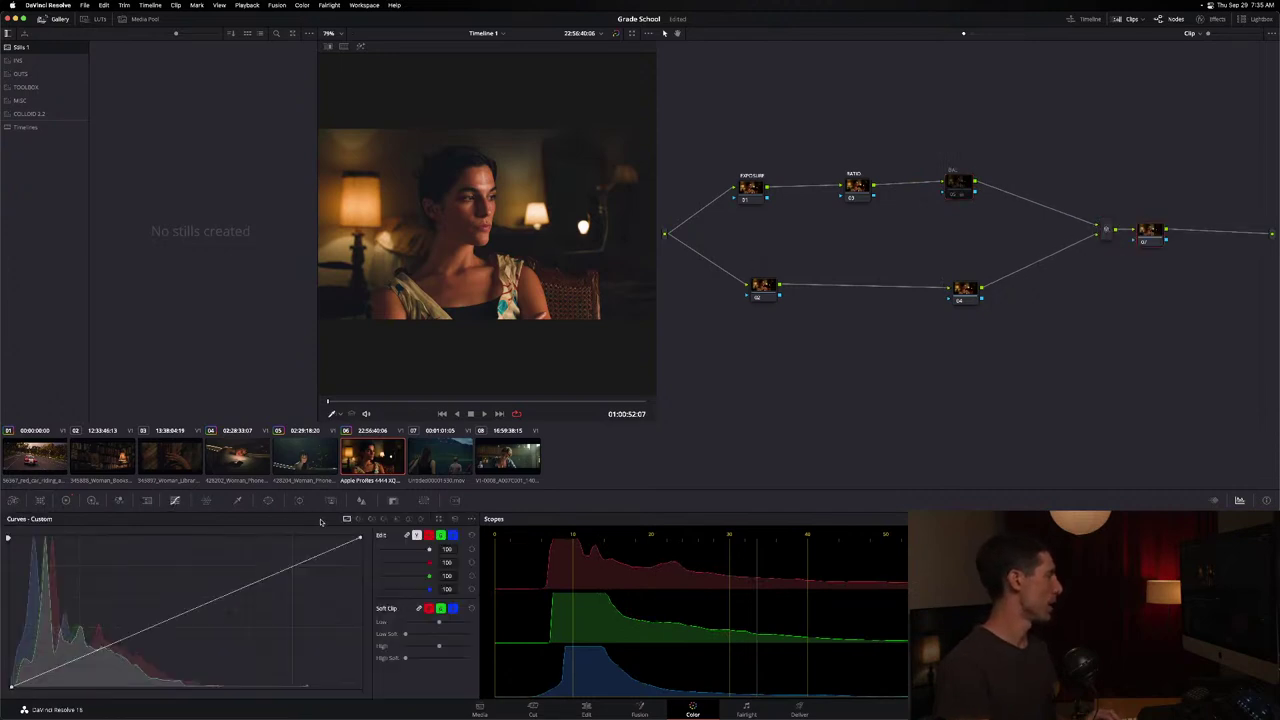
pyautogui.click(359, 519)
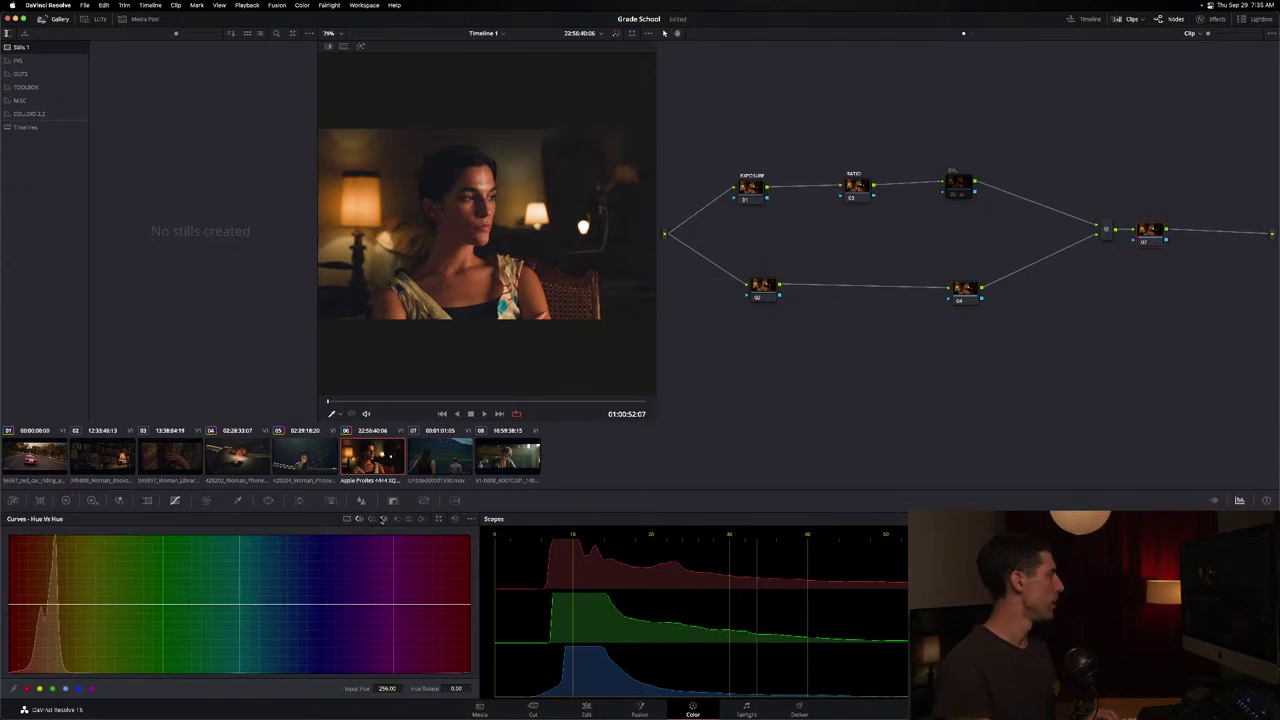
pyautogui.click(396, 519)
pyautogui.click(409, 519)
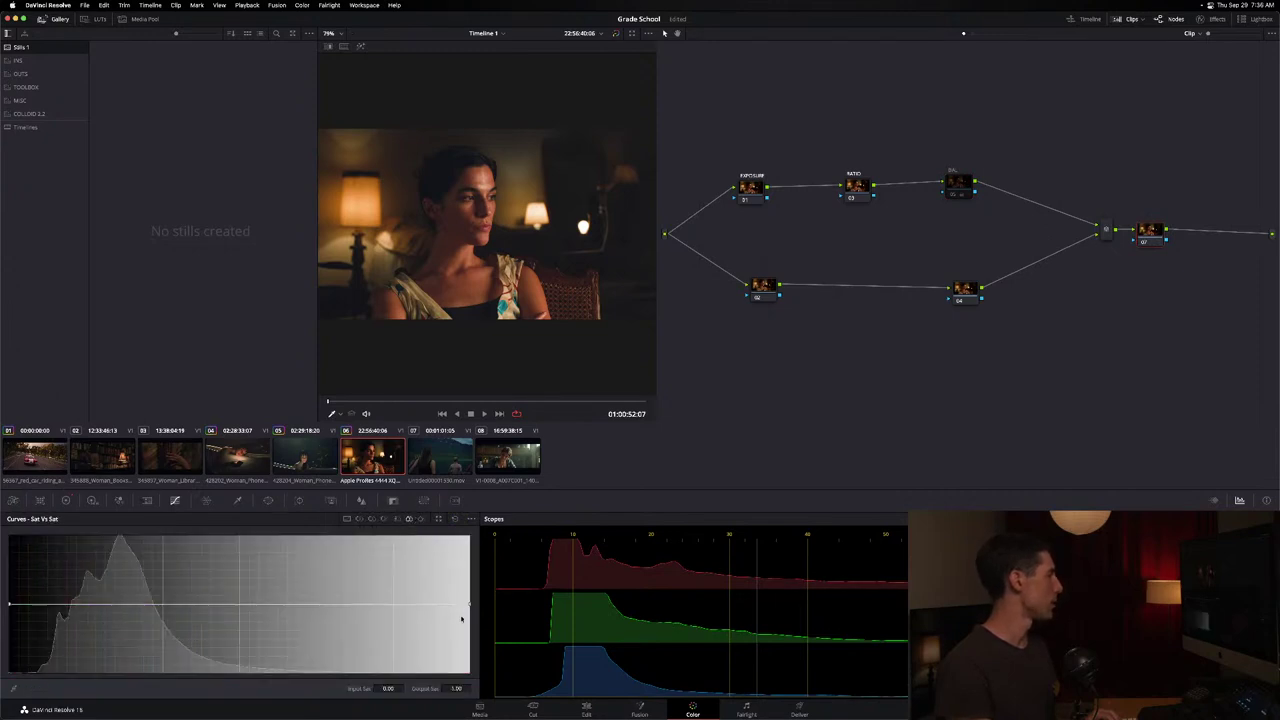
pyautogui.moveTo(461, 619); pyautogui.dragTo(441, 683)
# Reopen the floating Scopes window, move it clear of the curve's low end, and jump to the first clip on the timeline.
pyautogui.press('super+shift+w')
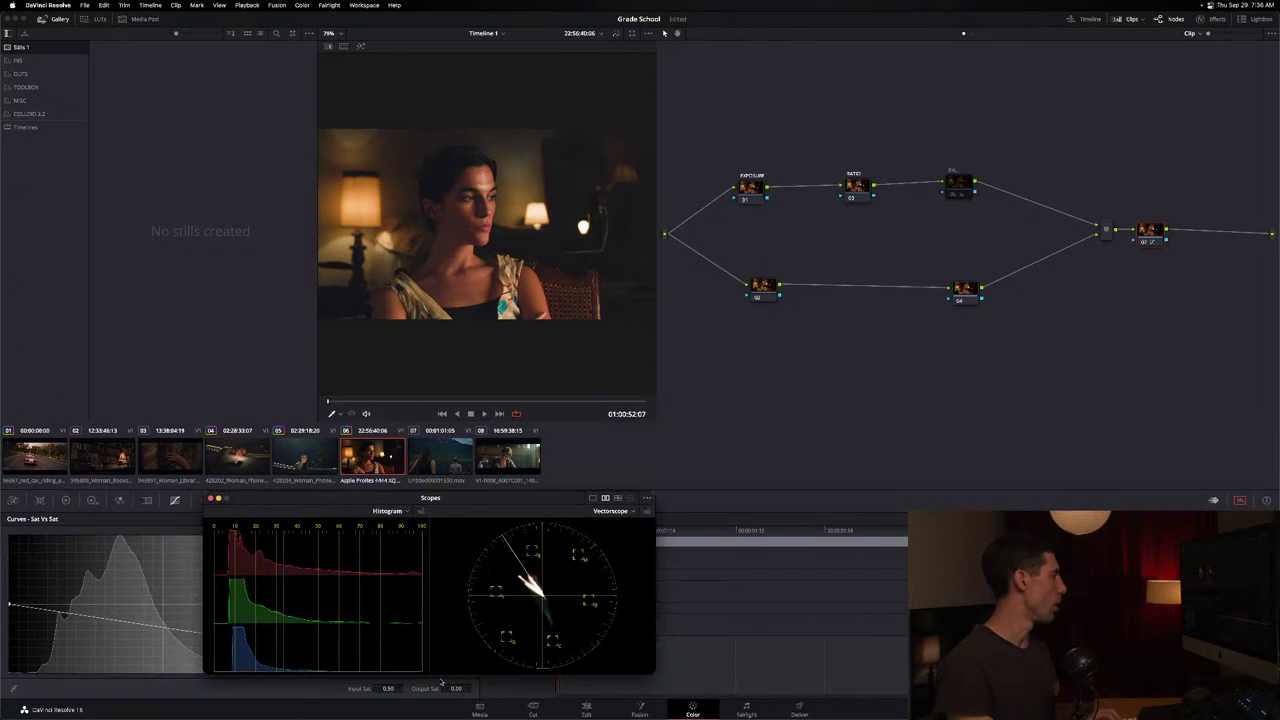
pyautogui.moveTo(286, 499); pyautogui.dragTo(451, 481)
pyautogui.press('Home')
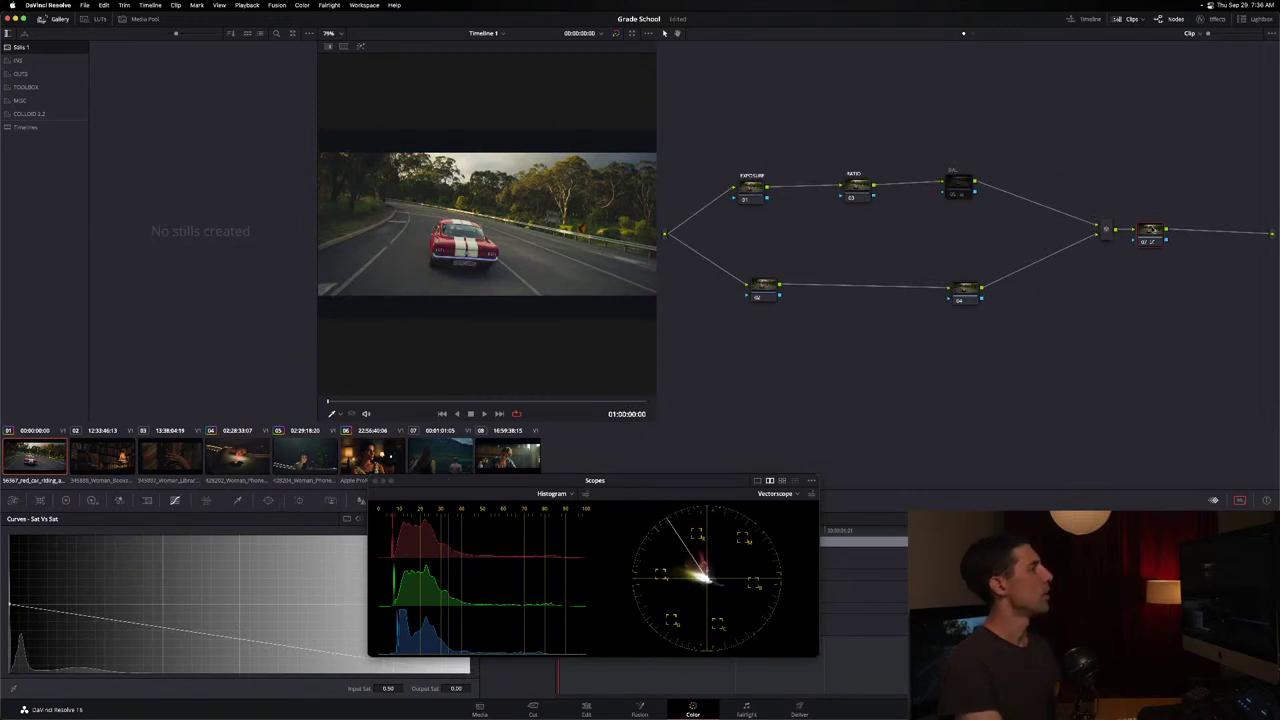
# Remove the node after the mixer and reshape node 04's Sat Vs Sat curve with a point at input 0.10, output 0.79 and a lower second point.
pyautogui.press('Delete')
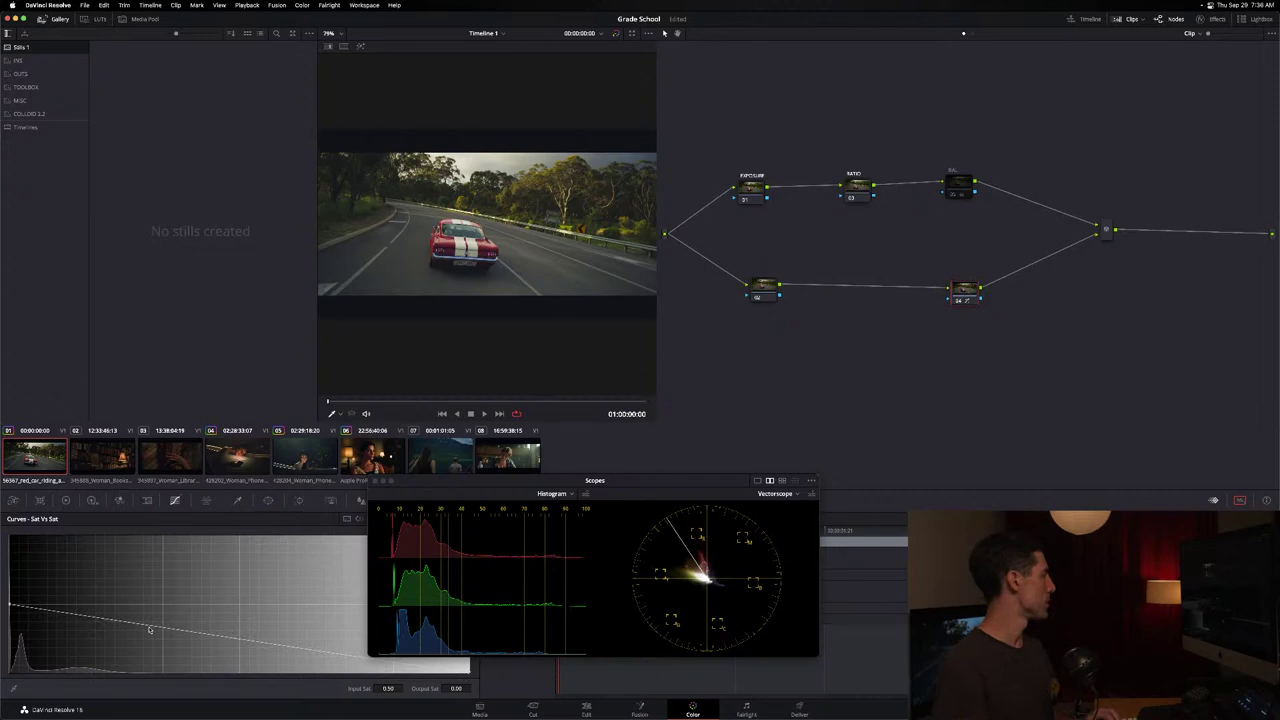
pyautogui.moveTo(149, 629); pyautogui.dragTo(137, 606)
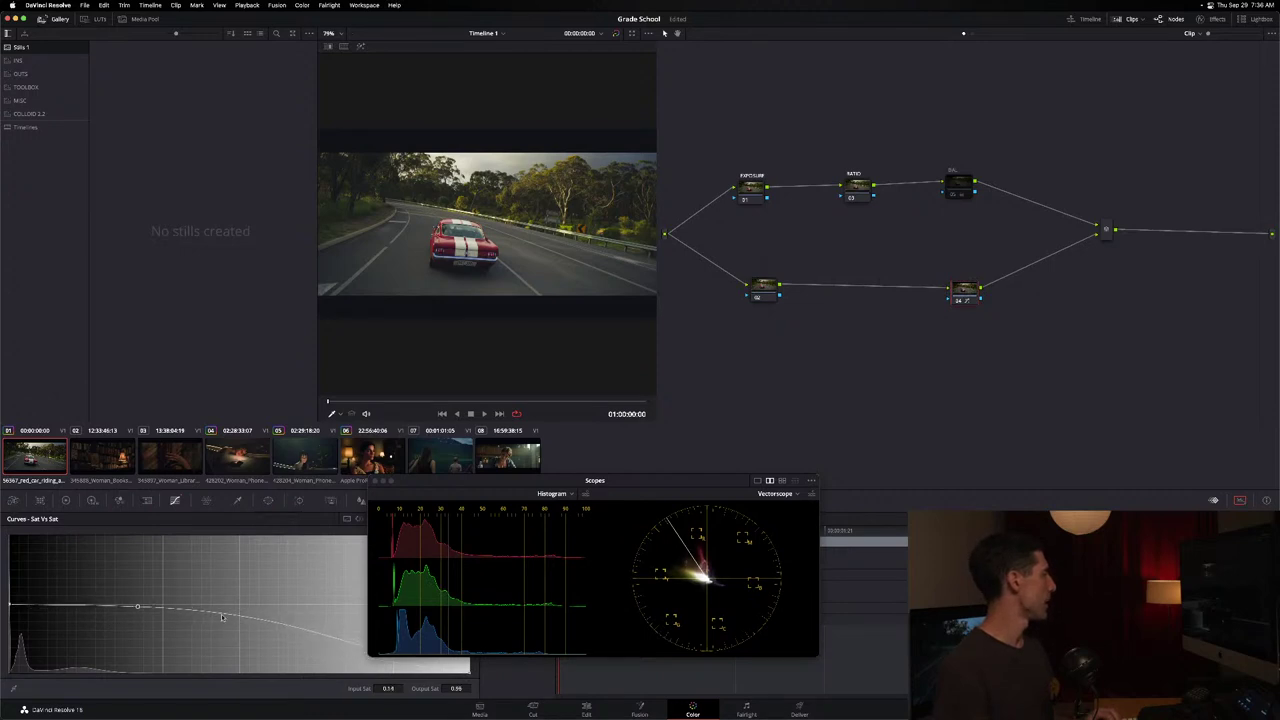
pyautogui.moveTo(222, 617); pyautogui.dragTo(201, 653)
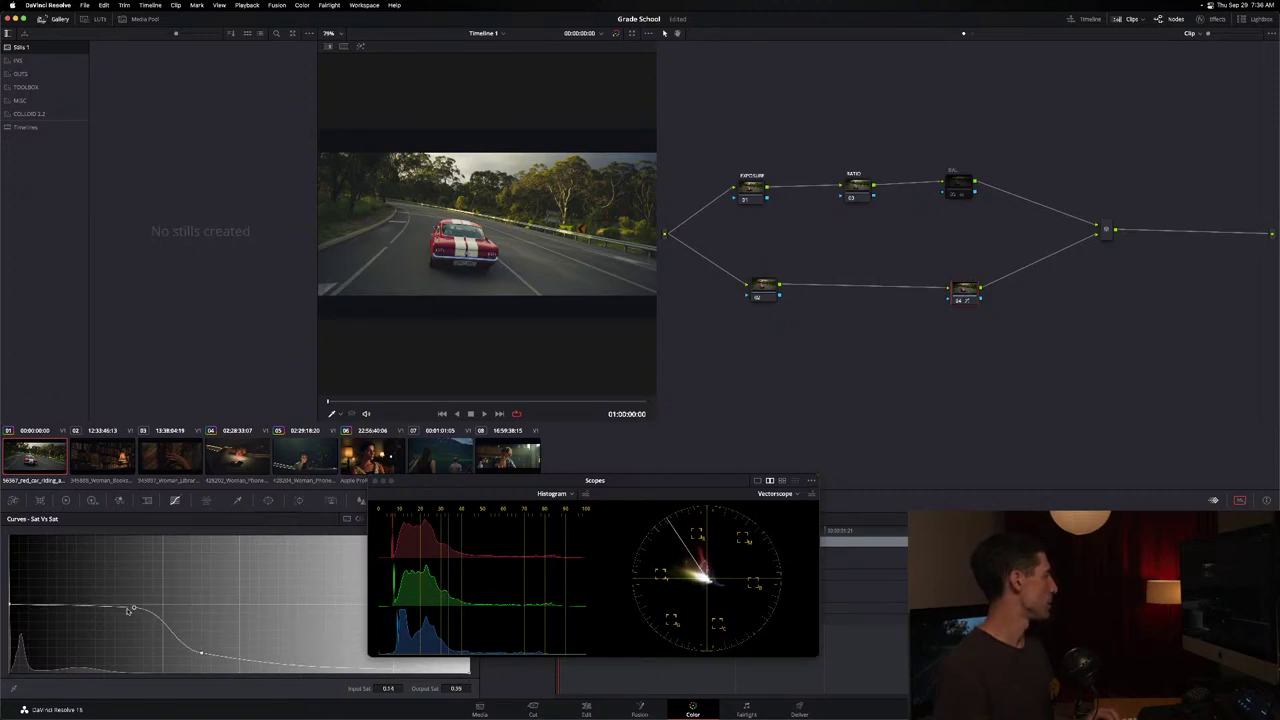
pyautogui.moveTo(130, 608); pyautogui.dragTo(102, 617)
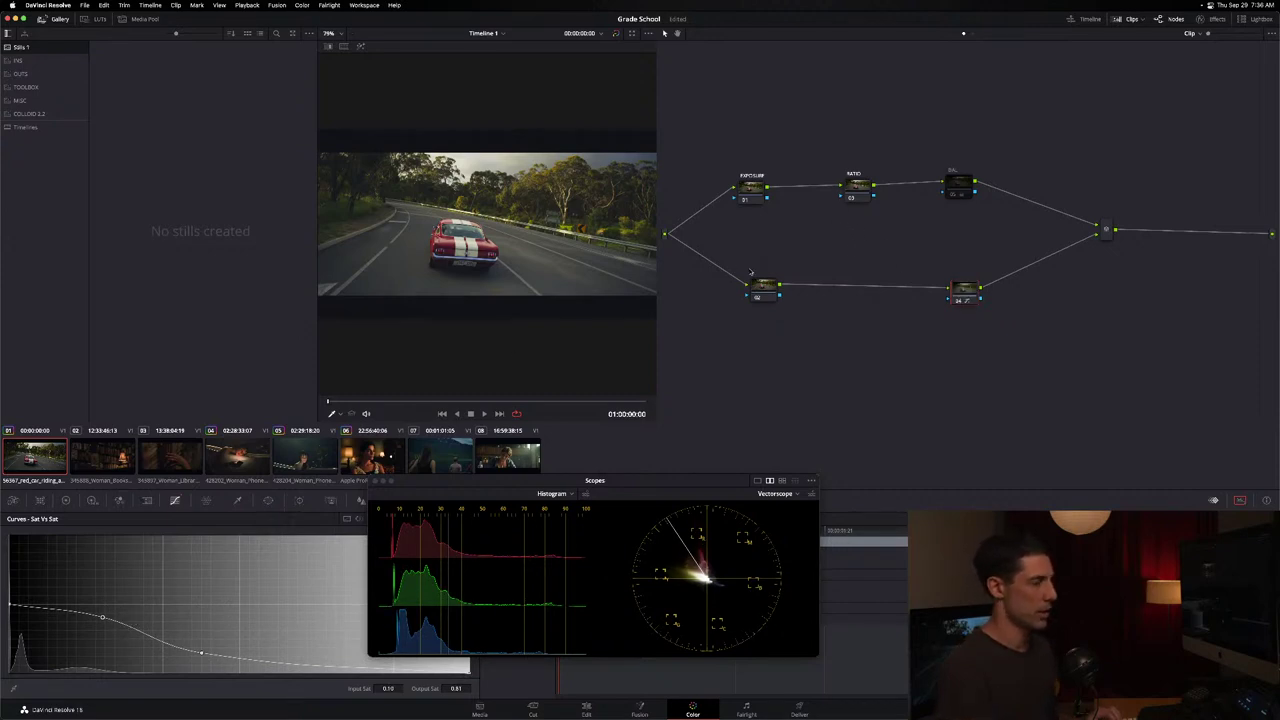
pyautogui.moveTo(103, 617); pyautogui.dragTo(103, 619)
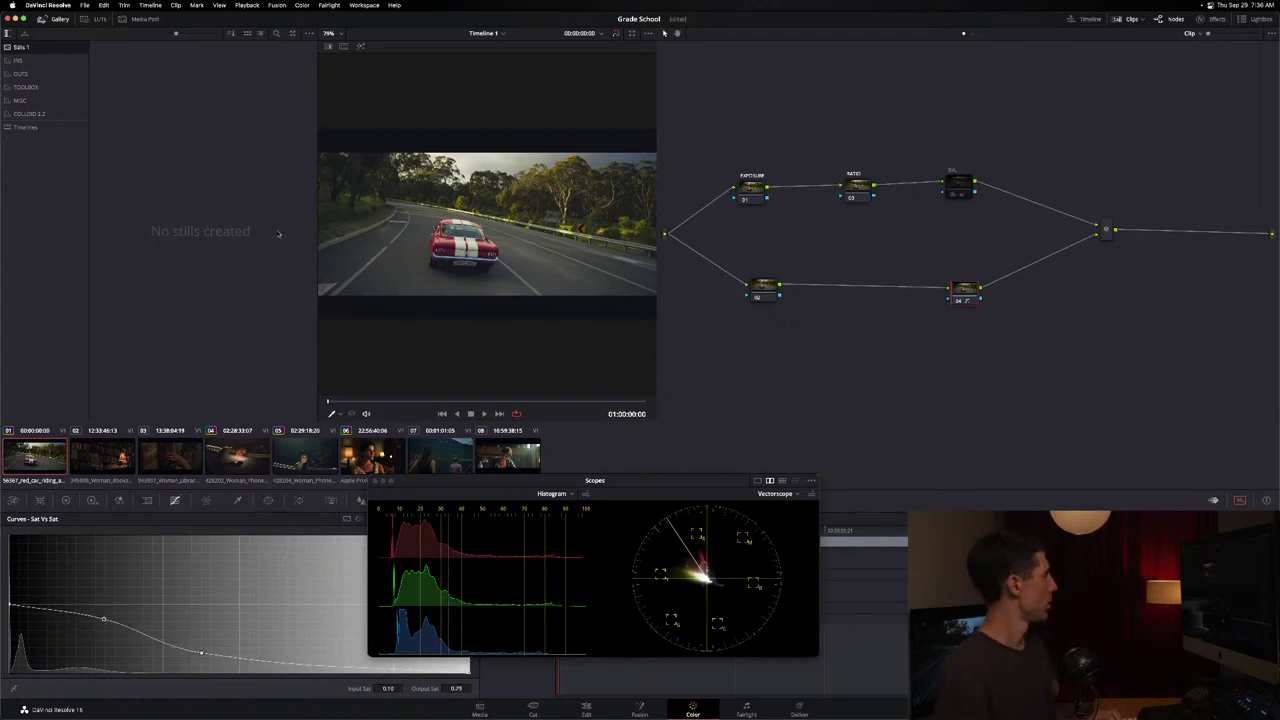
# Inspect the car's taillight up close, set the curve's second point to input 0.21, output 0.42, and enable the BAL node.
pyautogui.scroll(3, 388, 272)
pyautogui.scroll(10, 388, 272)
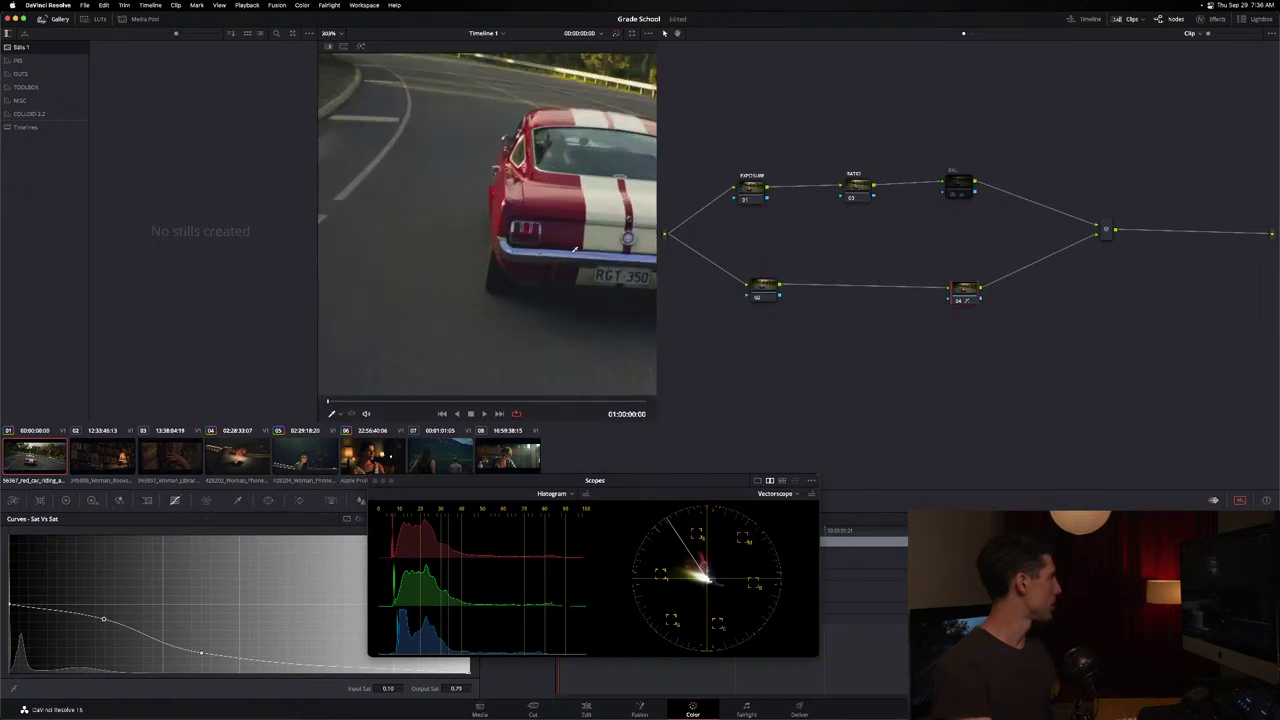
pyautogui.scroll(4, 382, 239)
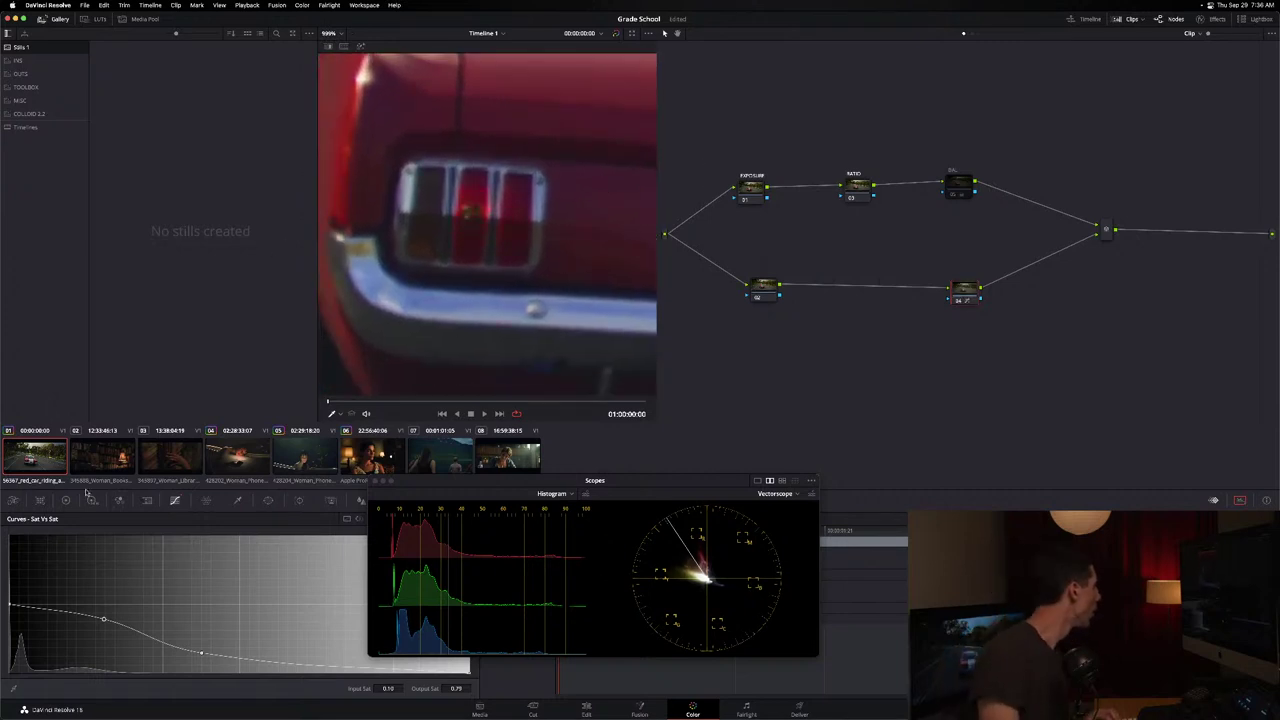
pyautogui.moveTo(204, 644); pyautogui.dragTo(200, 645)
pyautogui.click(955, 184)
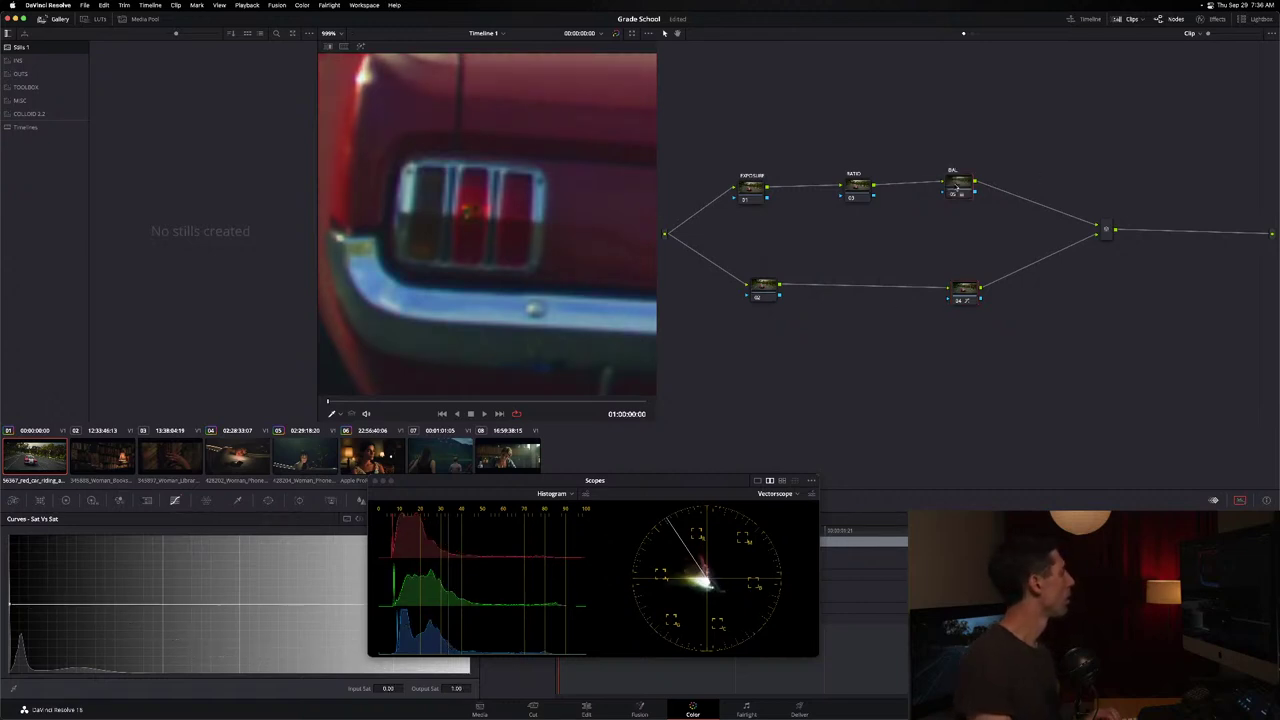
pyautogui.click(974, 288)
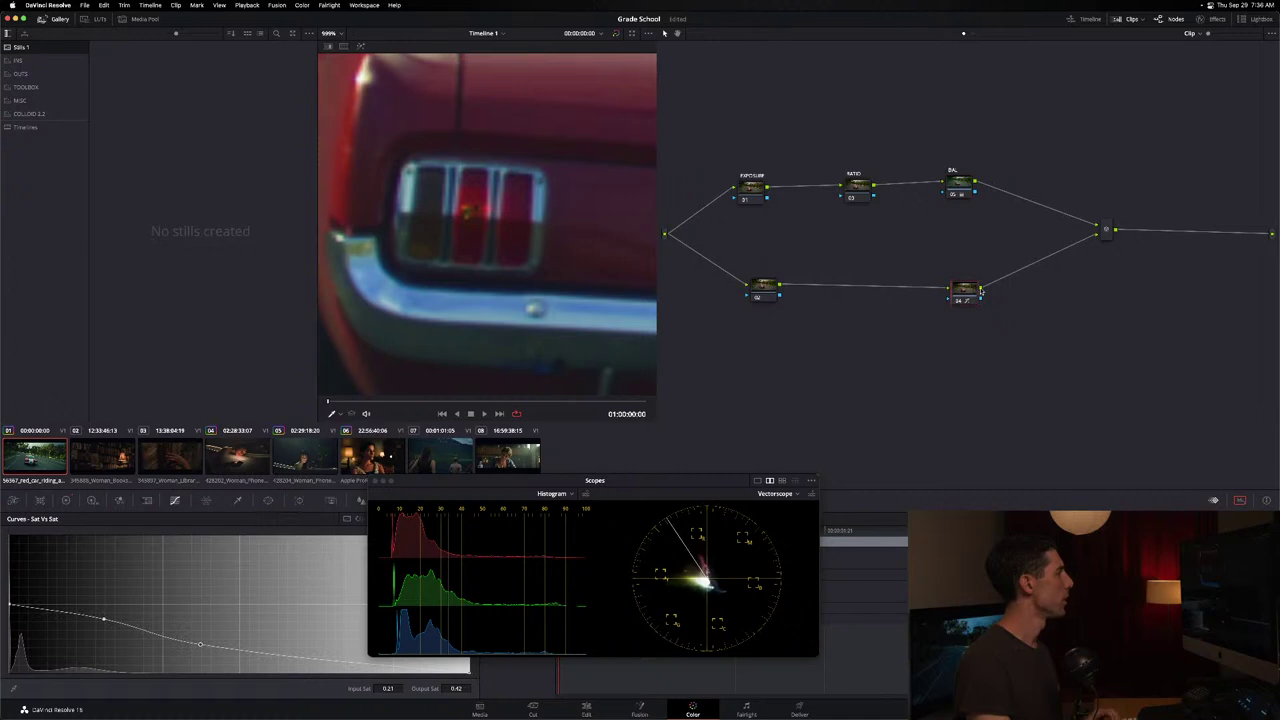
# Try the Sat Vs Sat curve on a serial node after the mixer with node 04 disabled, and remove that node.
pyautogui.click(1106, 230)
pyautogui.hotkey('alt', 's')
pyautogui.hotkey('ctrl', 'v')
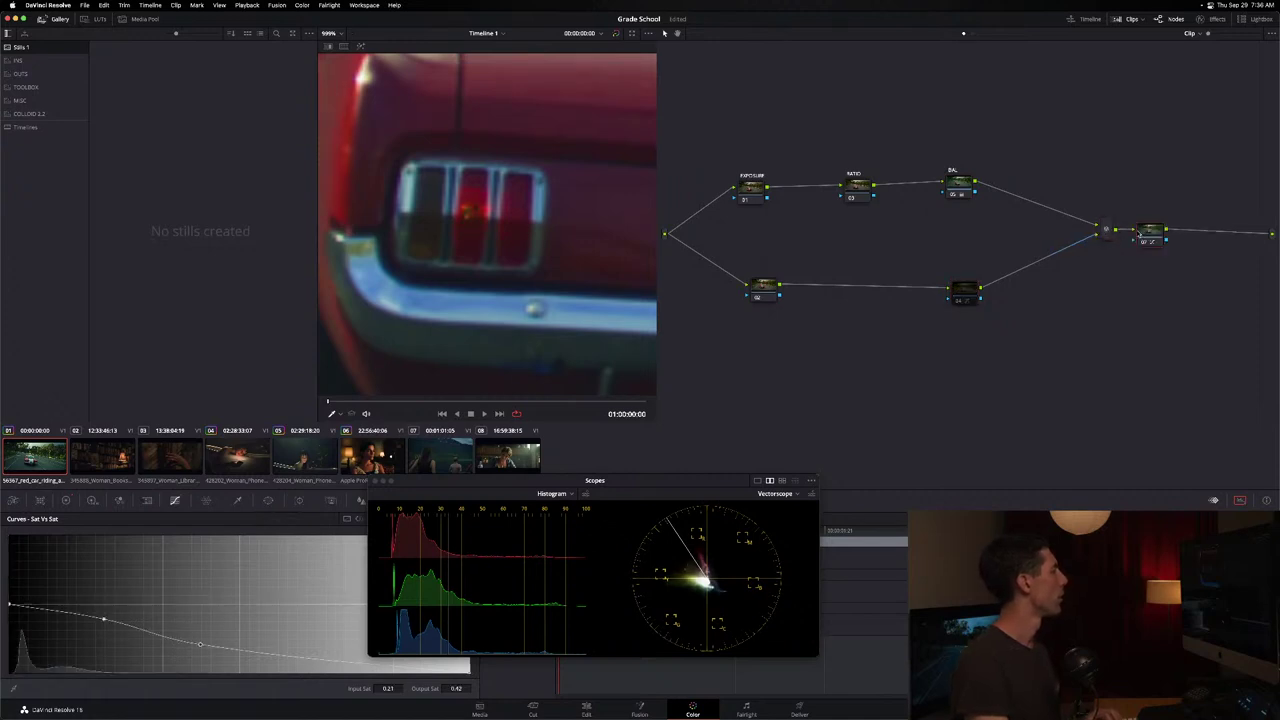
pyautogui.press('Delete')
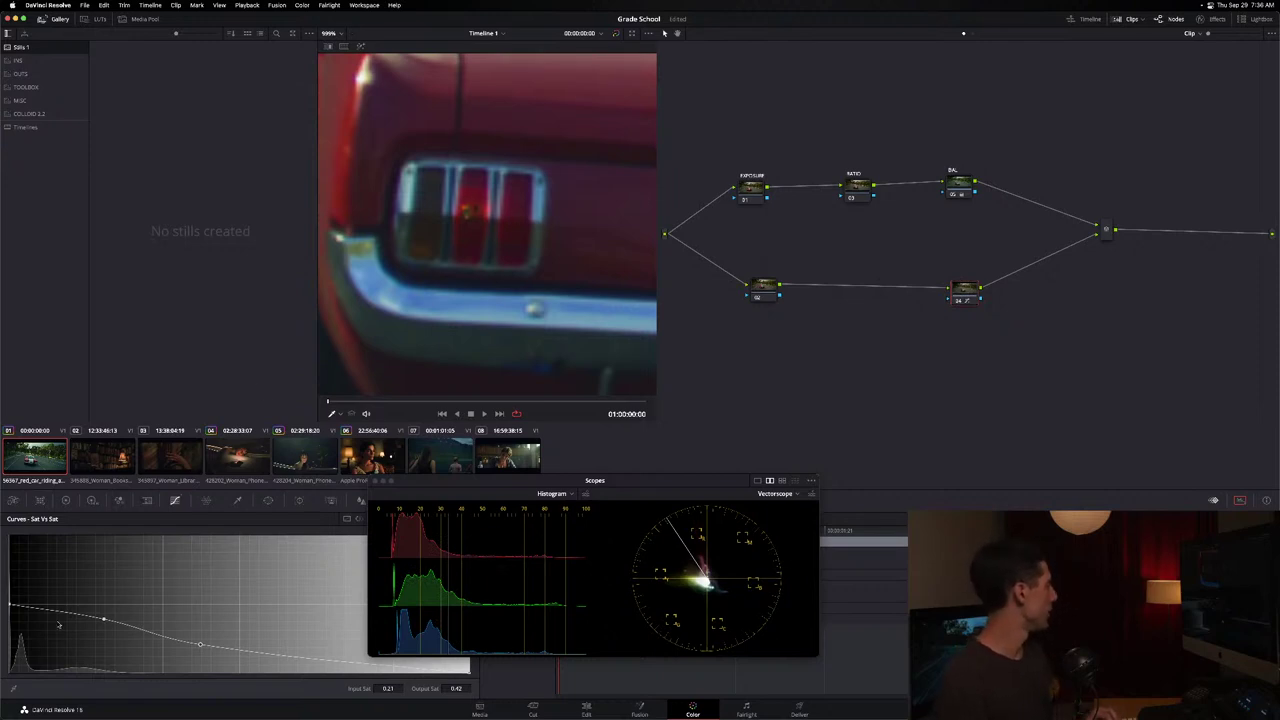
# Move the Scopes window clear of the curve, set its second point to input 0.20, output 0.68, and fit the full frame in the viewer.
pyautogui.moveTo(477, 485); pyautogui.dragTo(636, 464)
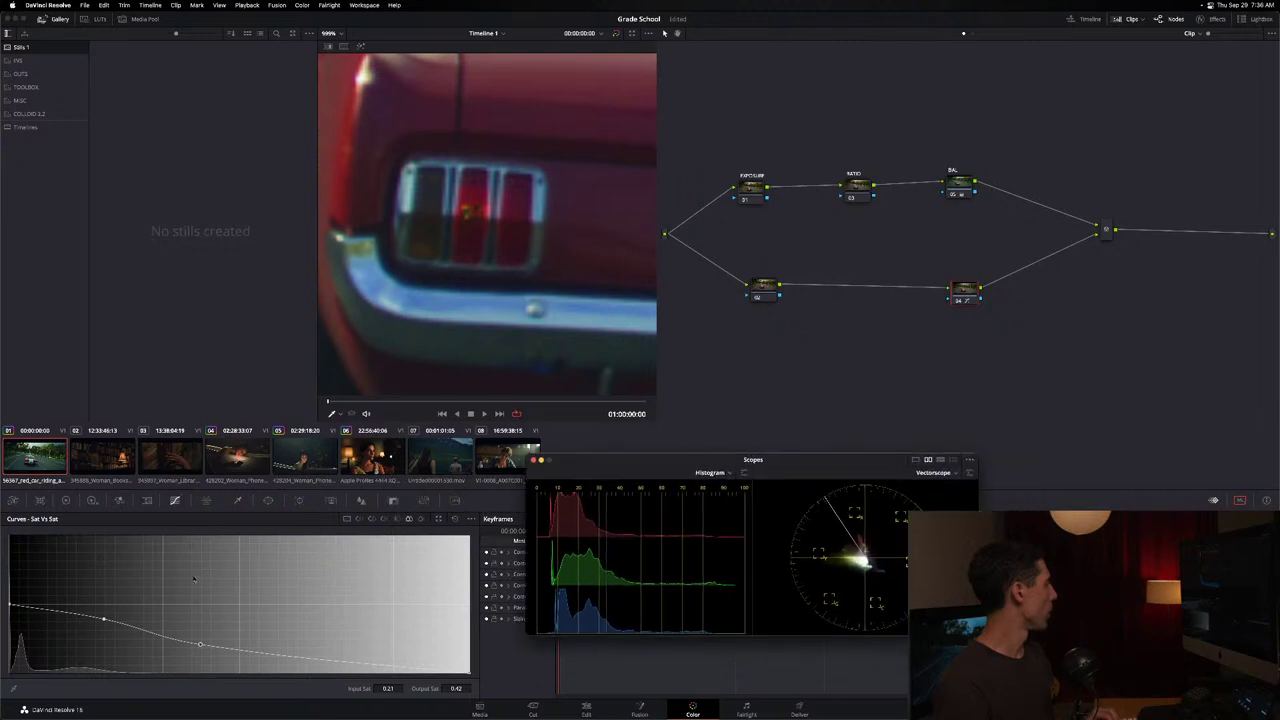
pyautogui.moveTo(200, 645)
pyautogui.mouseDown()
pyautogui.moveTo(196, 660)
pyautogui.moveTo(198, 628)
pyautogui.mouseUp()
pyautogui.hotkey('shift', 'z')
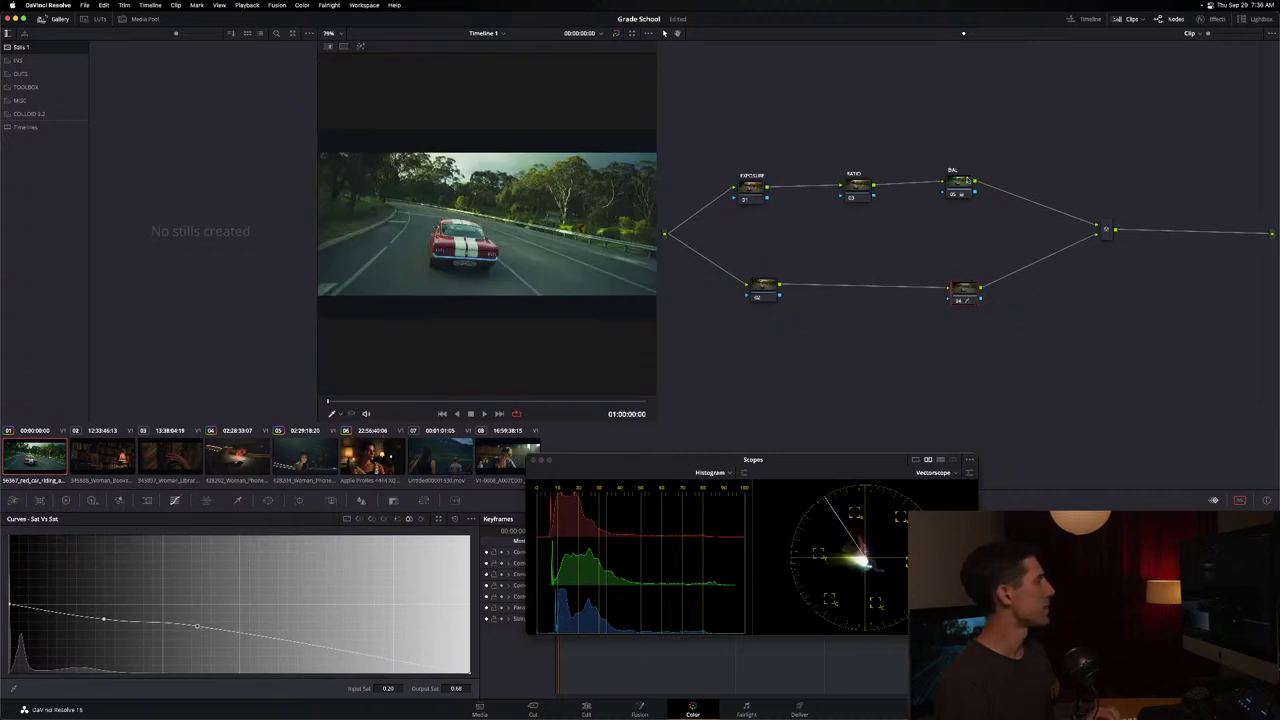
# Push the BAL node's balance to a stronger blue and compare the image with node 04 and BAL switched off.
pyautogui.click(958, 186)
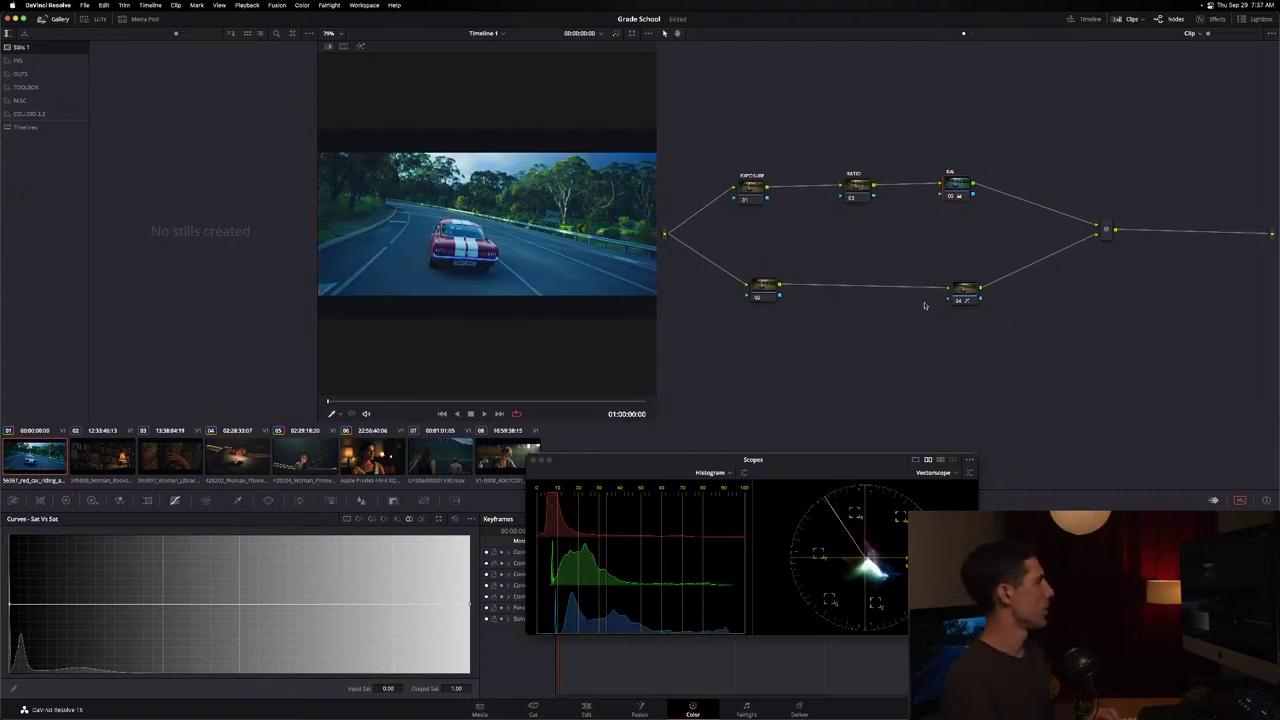
pyautogui.click(962, 292)
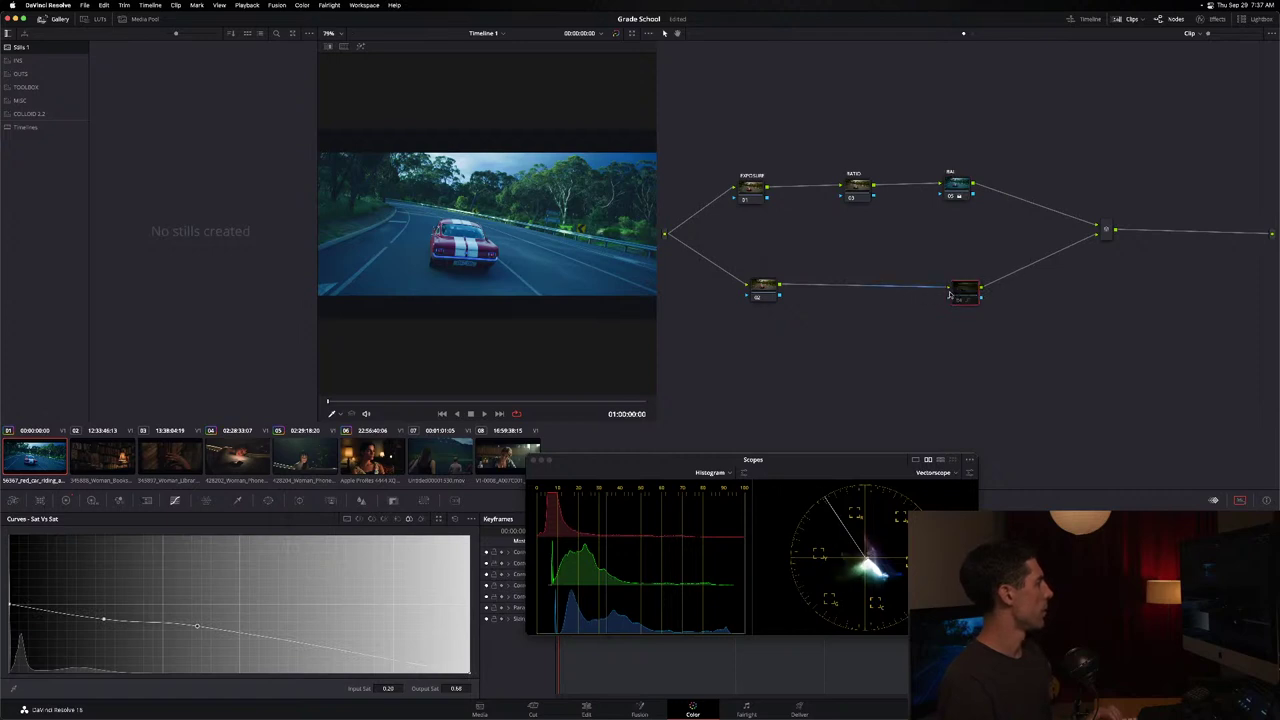
pyautogui.click(962, 193)
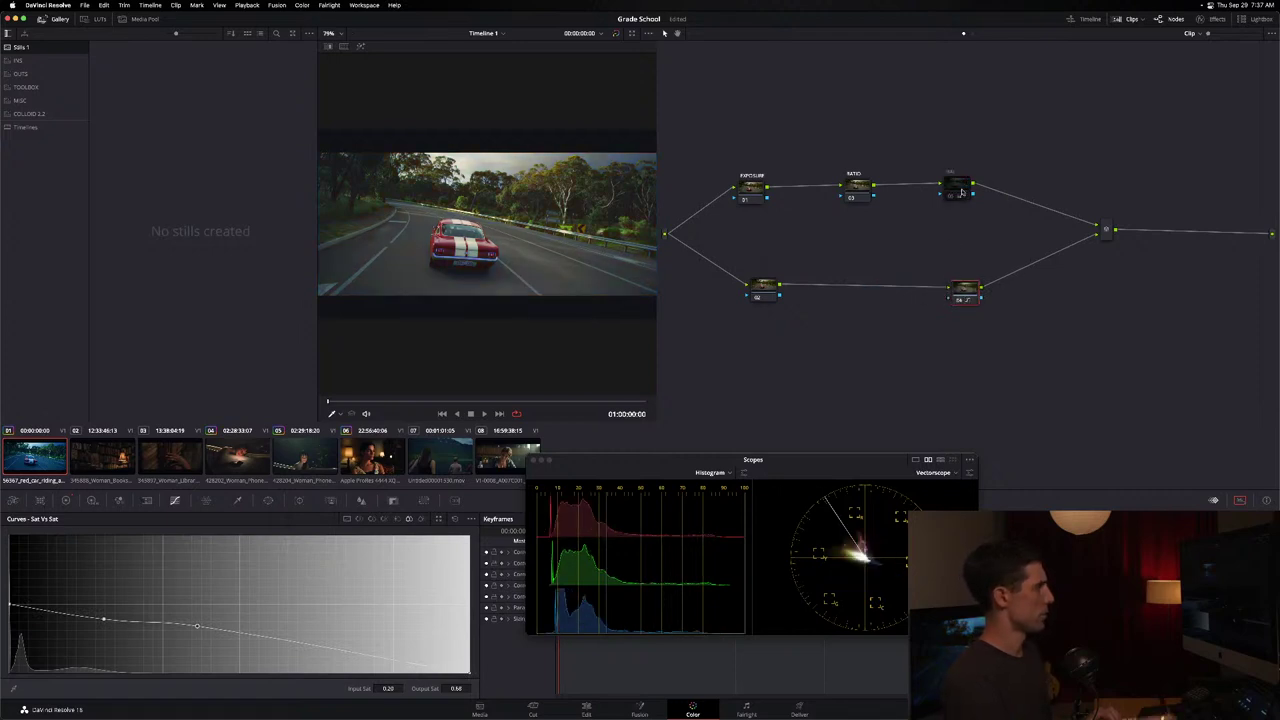
# Transfer node 04's Sat Vs Sat curve to a new serial node after the parallel mixer and enable the BAL node.
pyautogui.click(955, 295)
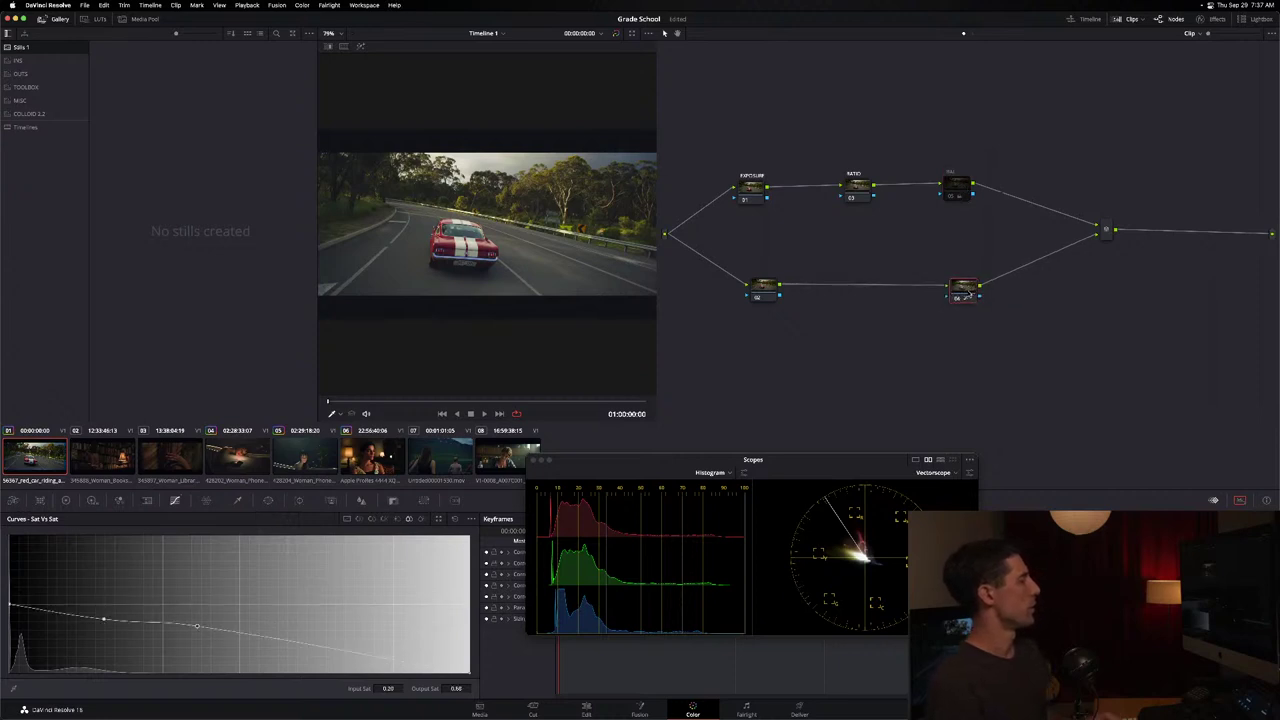
pyautogui.press('Delete')
pyautogui.press('super+z')
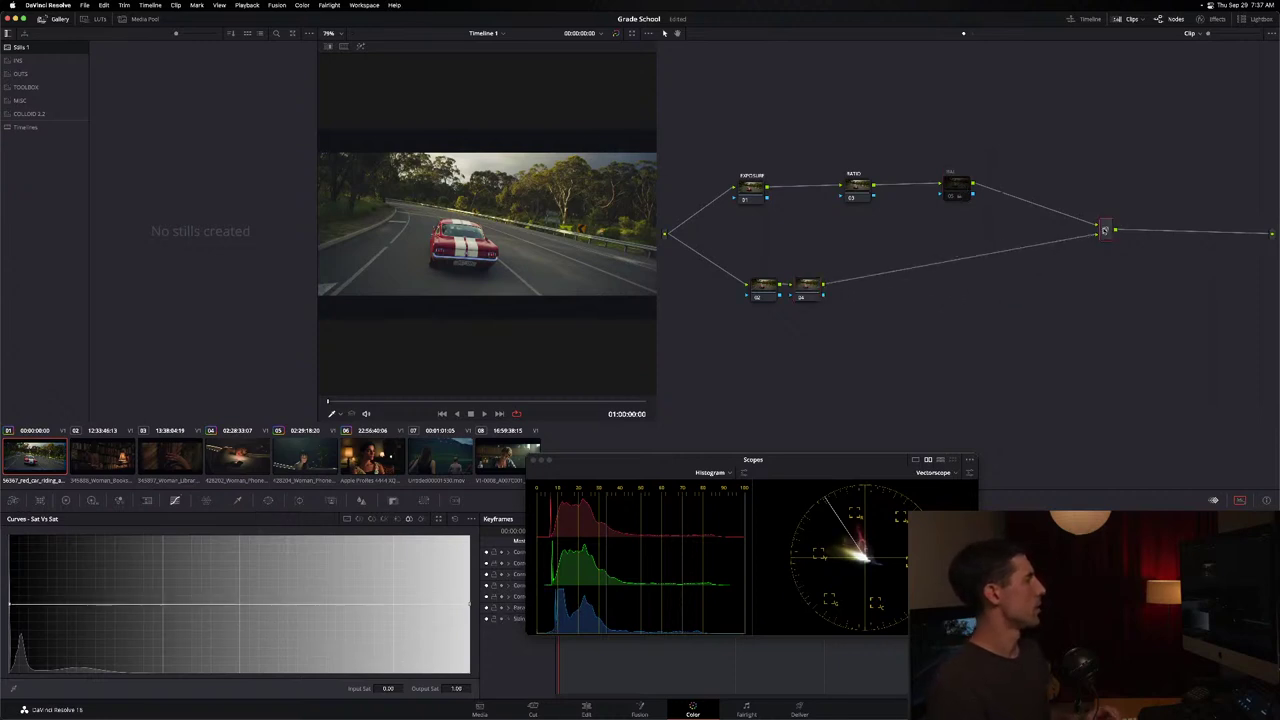
pyautogui.hotkey('alt', 's')
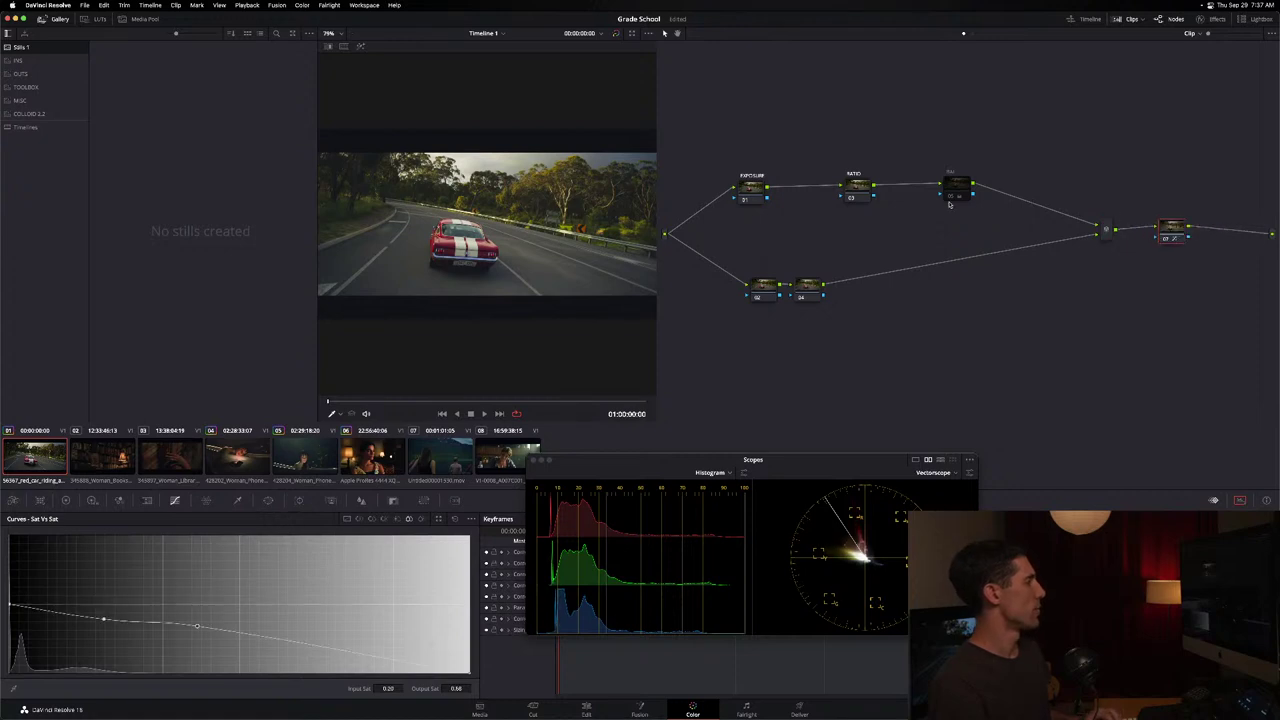
pyautogui.click(953, 197)
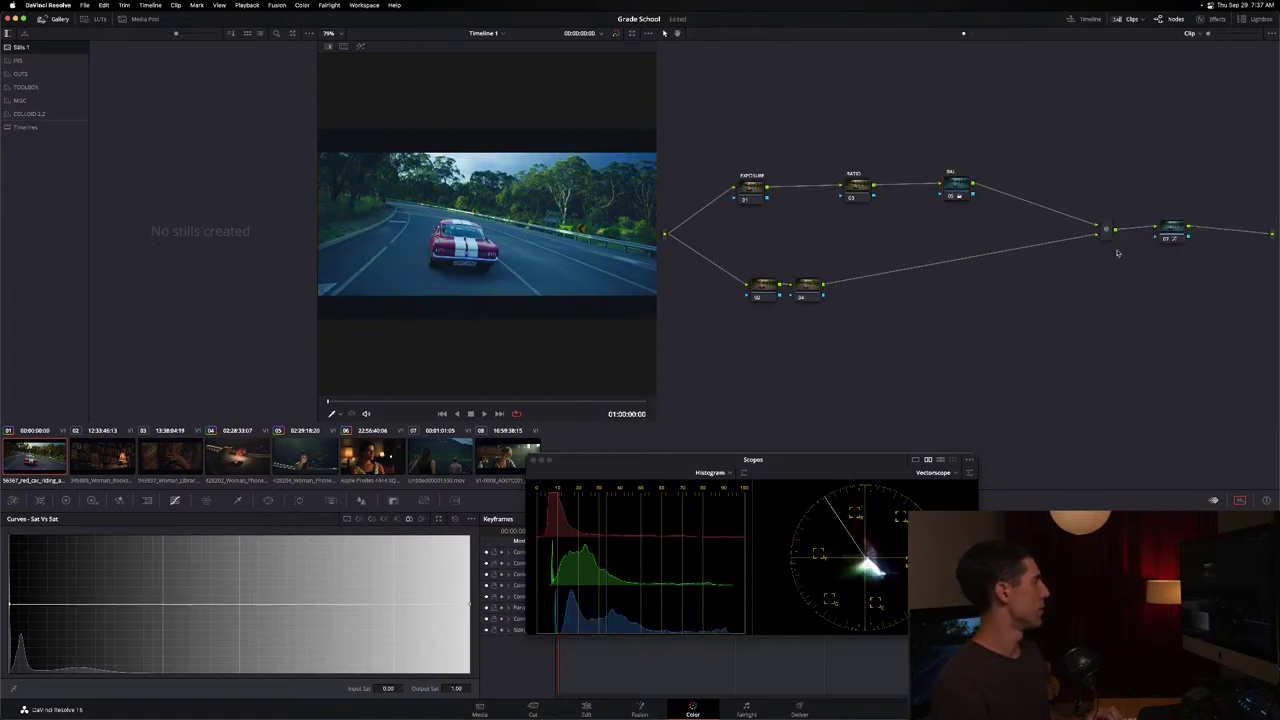
pyautogui.click(1175, 231)
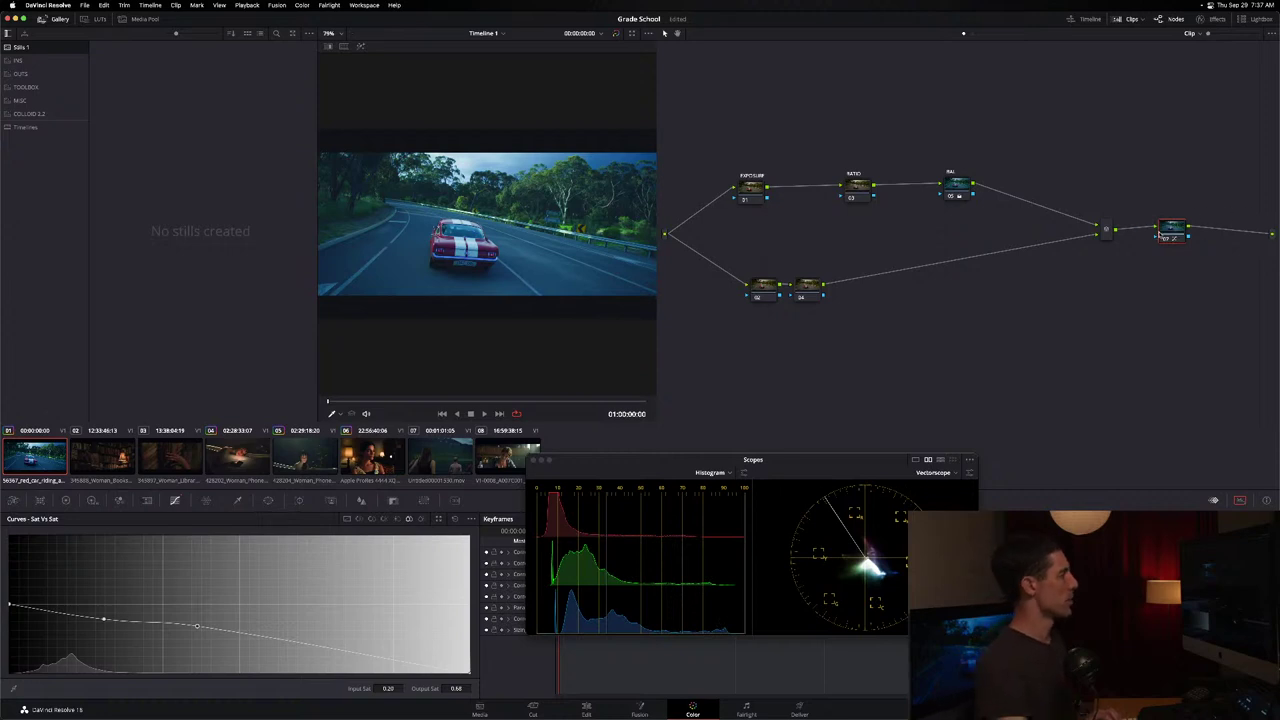
# Rebalance BAL toward teal and lower the post-mixer node's Sat Vs Sat points to 0.62 at input 0.10 and 0.49 at input 0.21.
pyautogui.click(955, 188)
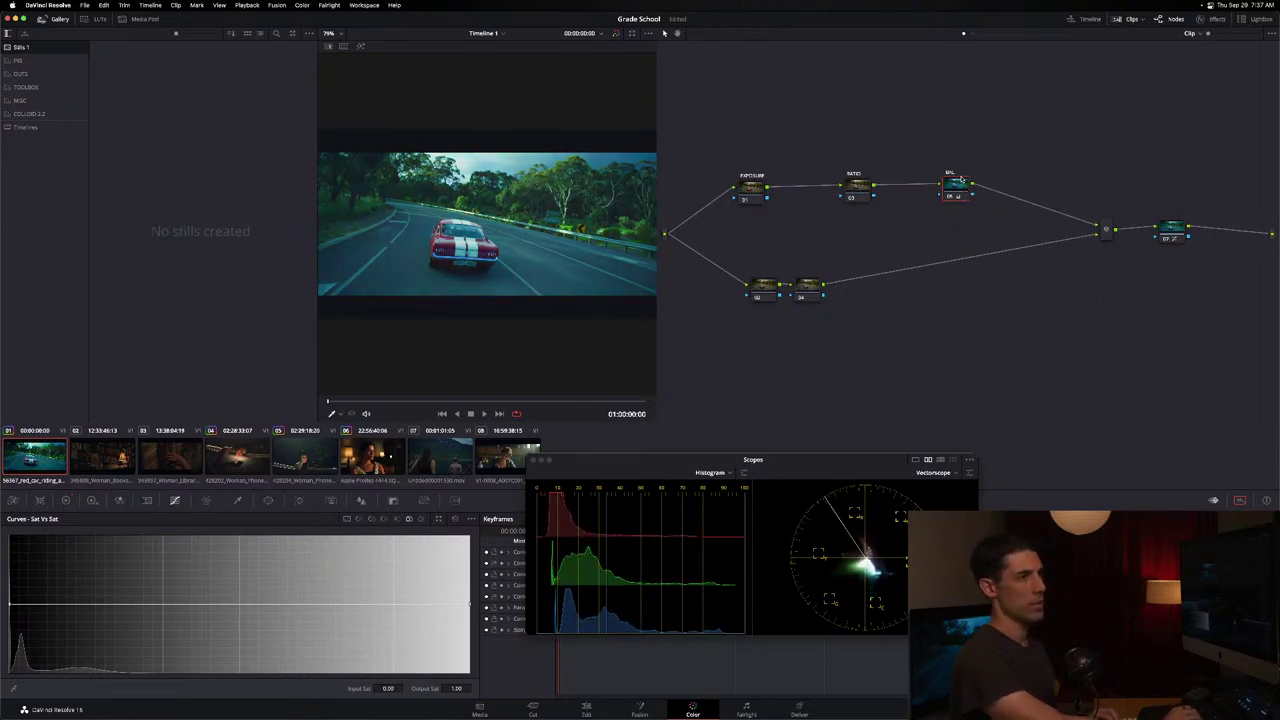
pyautogui.click(1172, 228)
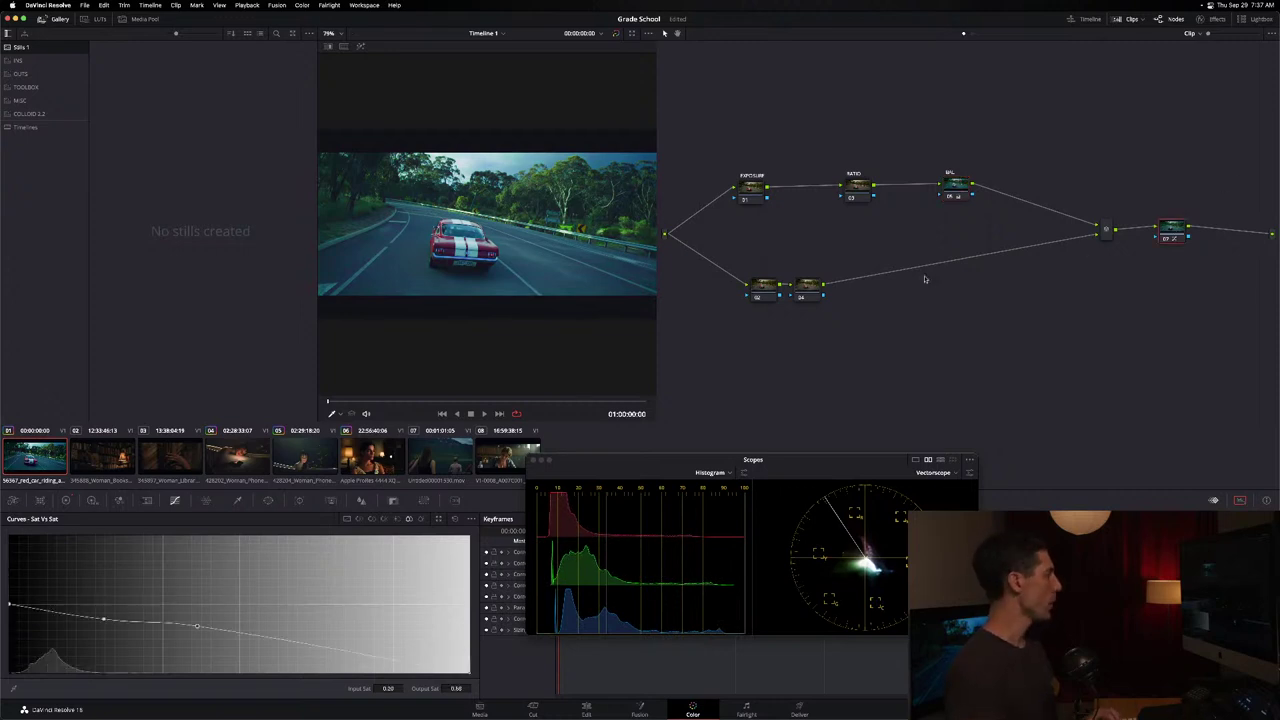
pyautogui.moveTo(106, 627); pyautogui.dragTo(98, 632)
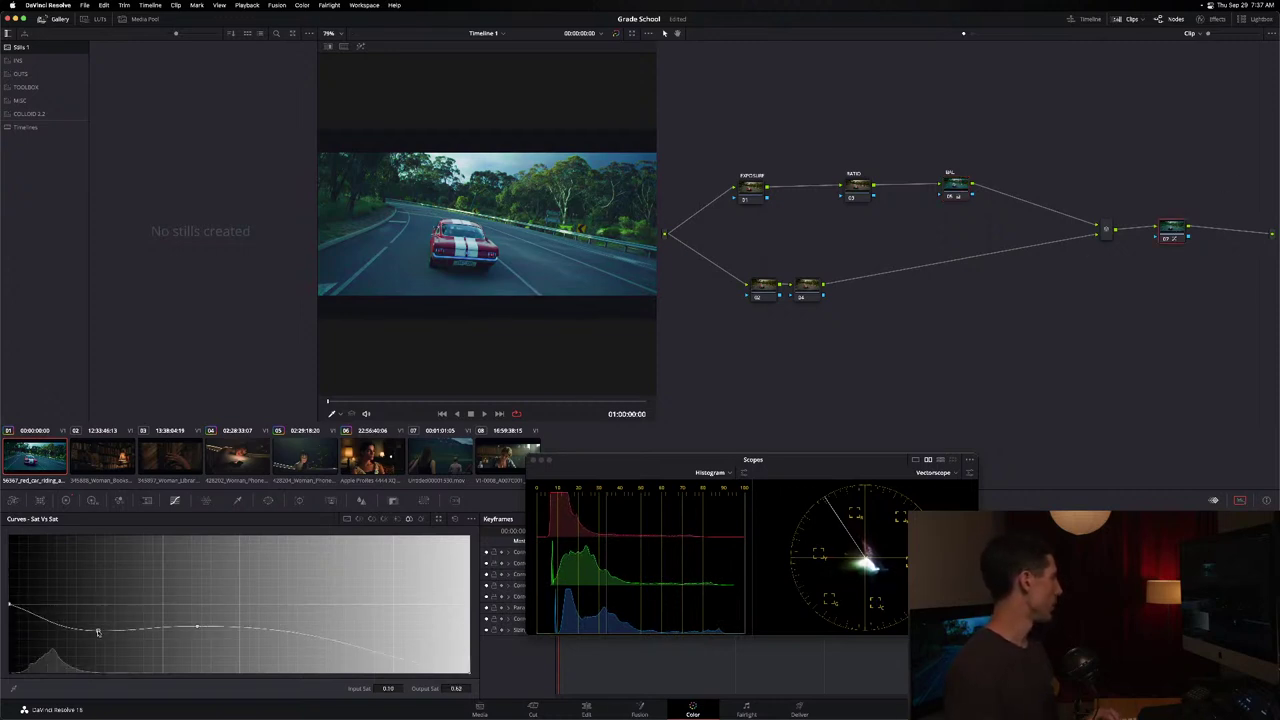
pyautogui.moveTo(198, 628); pyautogui.dragTo(203, 641)
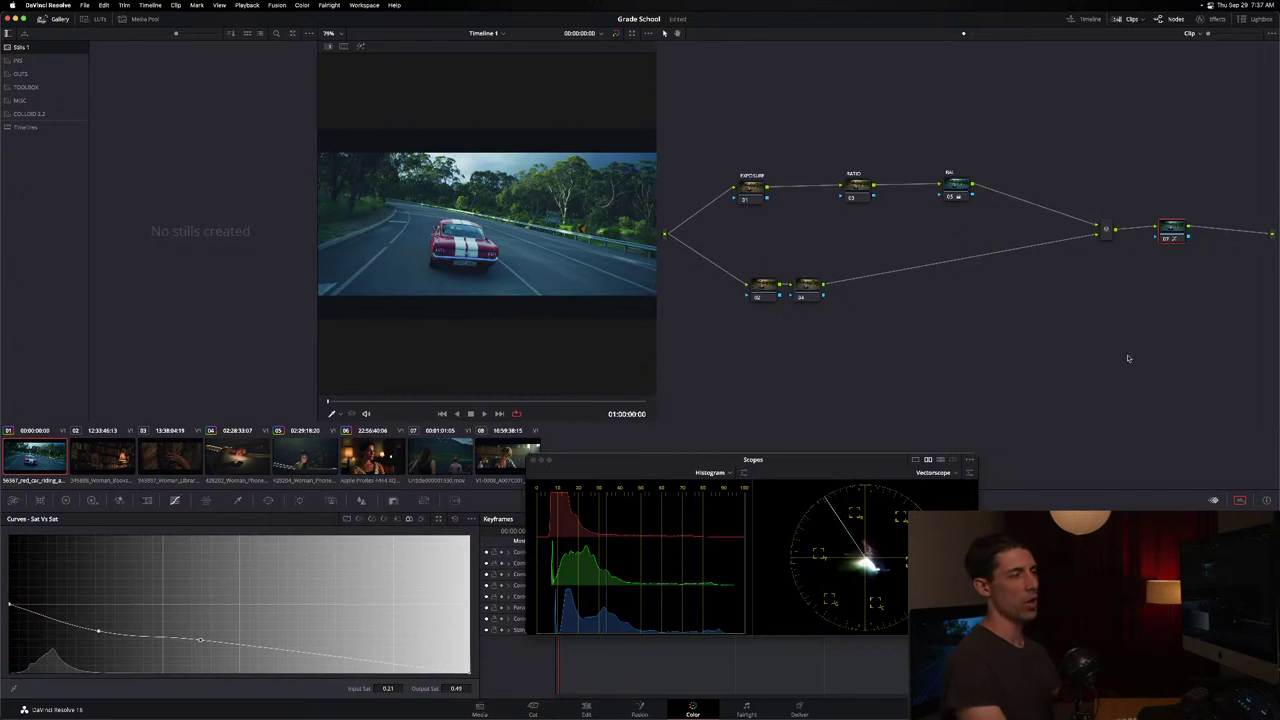
# Add a serial node after node 04 and reduce the car's red to a saturation of 0.44 with a Hue Vs Sat curve.
pyautogui.hotkey('alt', 's')
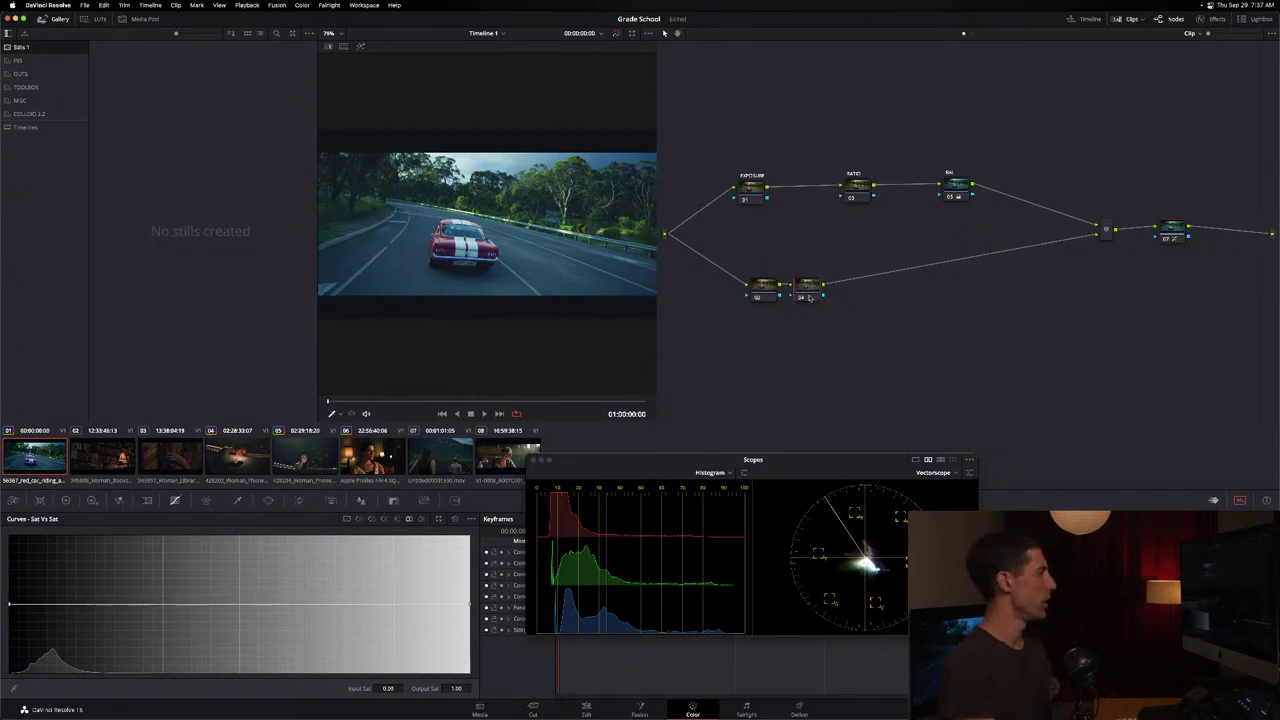
pyautogui.click(357, 520)
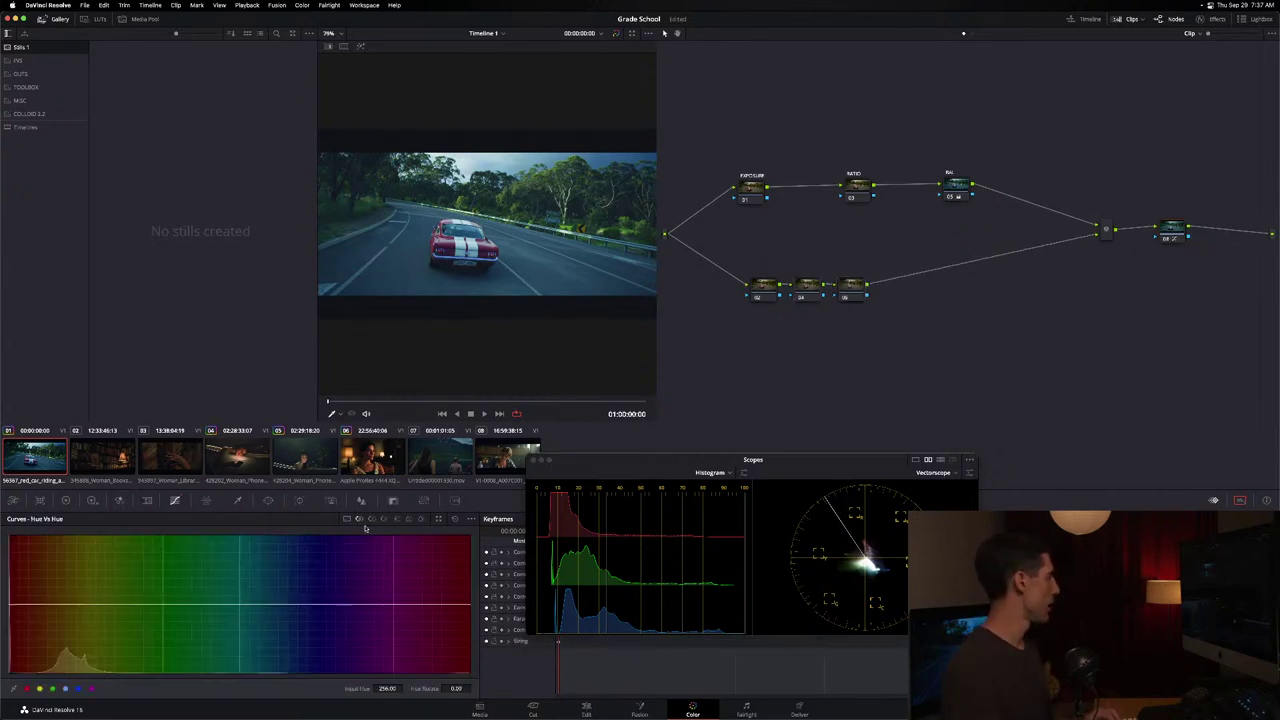
pyautogui.click(371, 519)
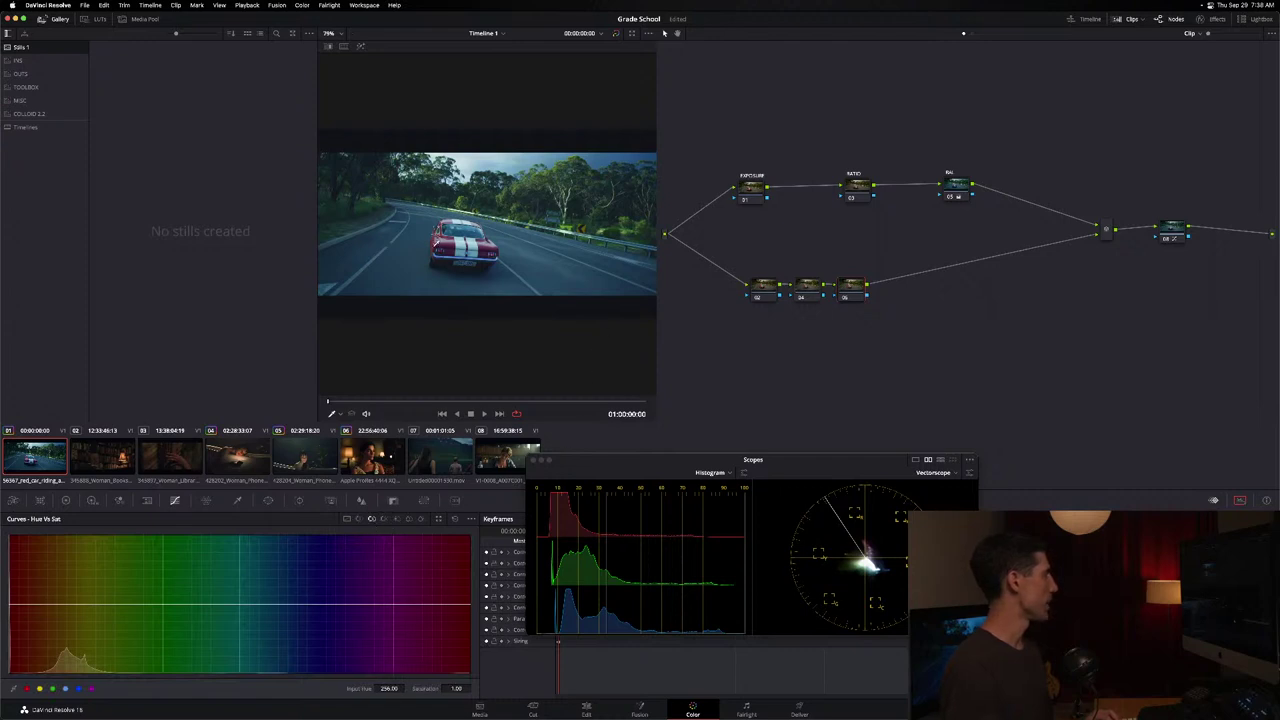
pyautogui.moveTo(565, 220); pyautogui.dragTo(573, 380)
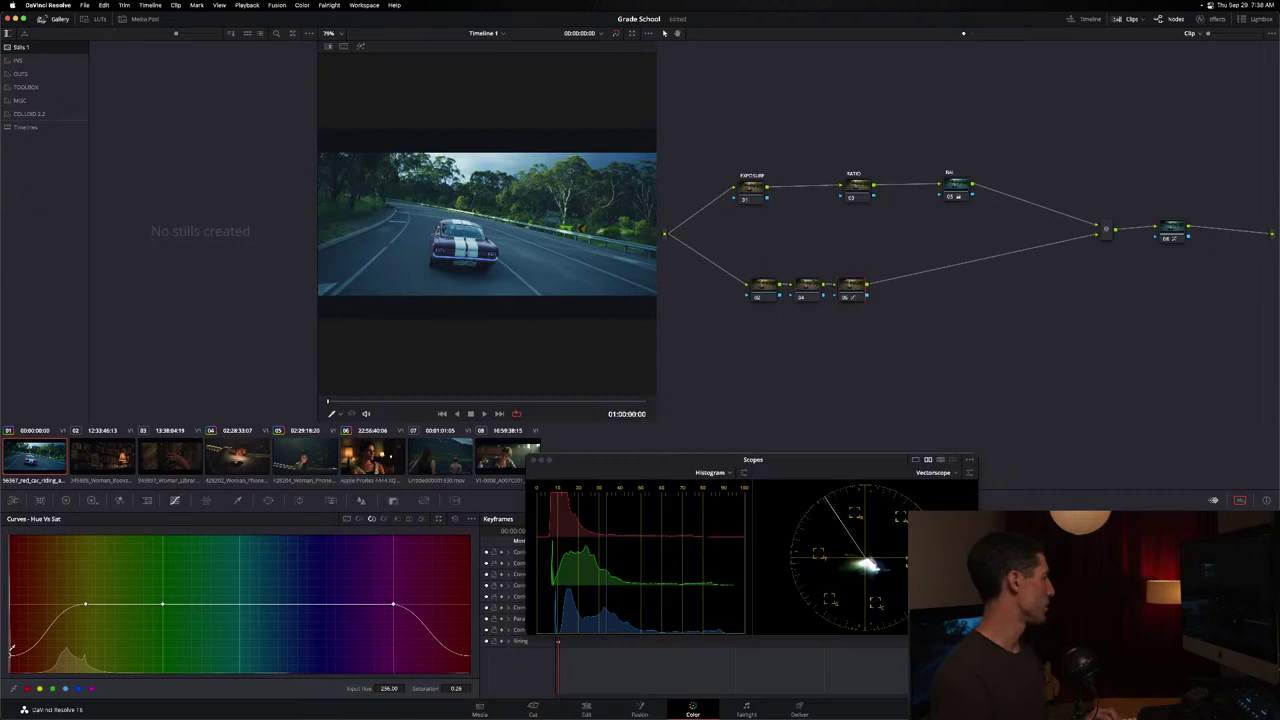
pyautogui.moveTo(13, 655); pyautogui.dragTo(17, 630)
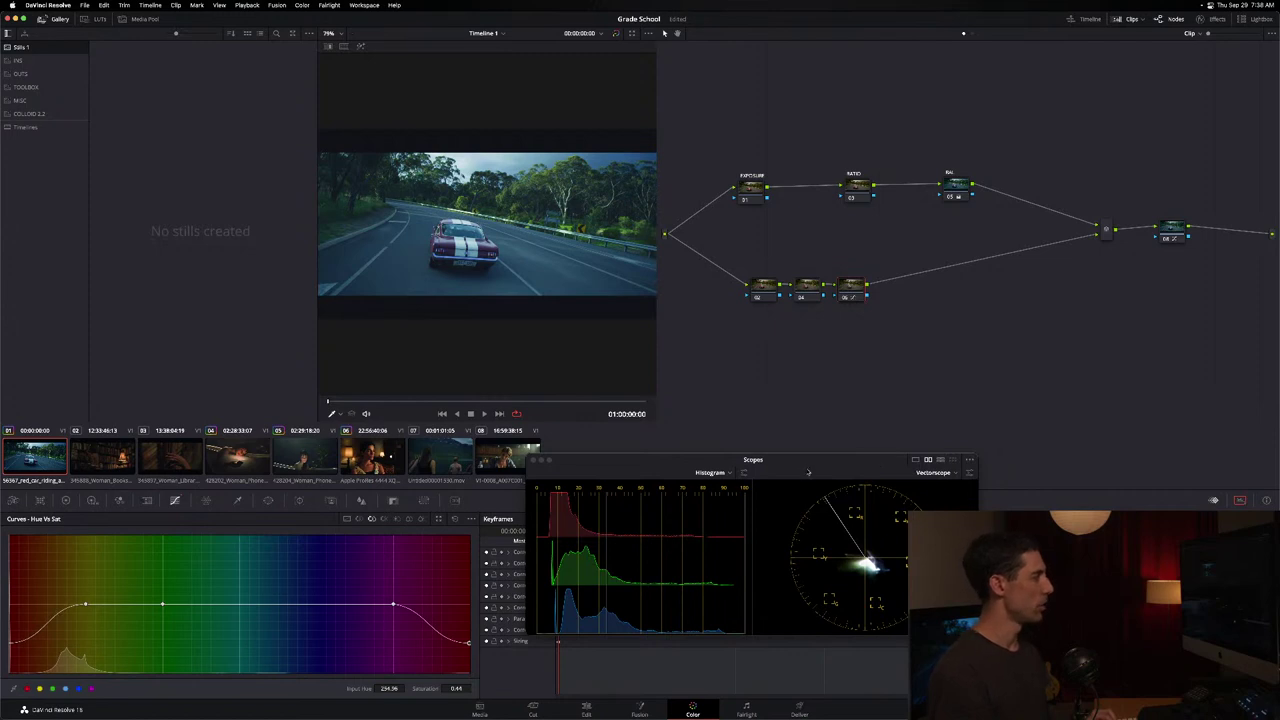
# Reposition the Scopes window while comparing the Sat Vs Sat curves of the post-mixer node and node 06.
pyautogui.moveTo(808, 472); pyautogui.dragTo(669, 476)
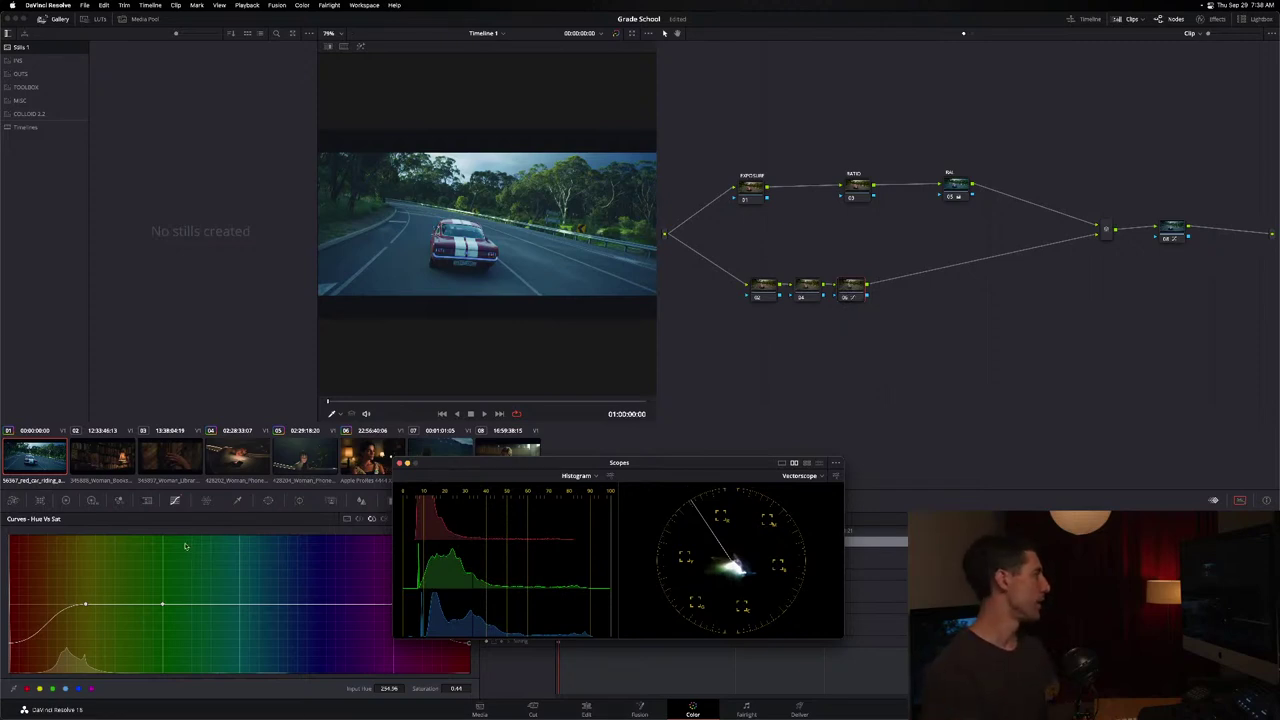
pyautogui.click(1172, 232)
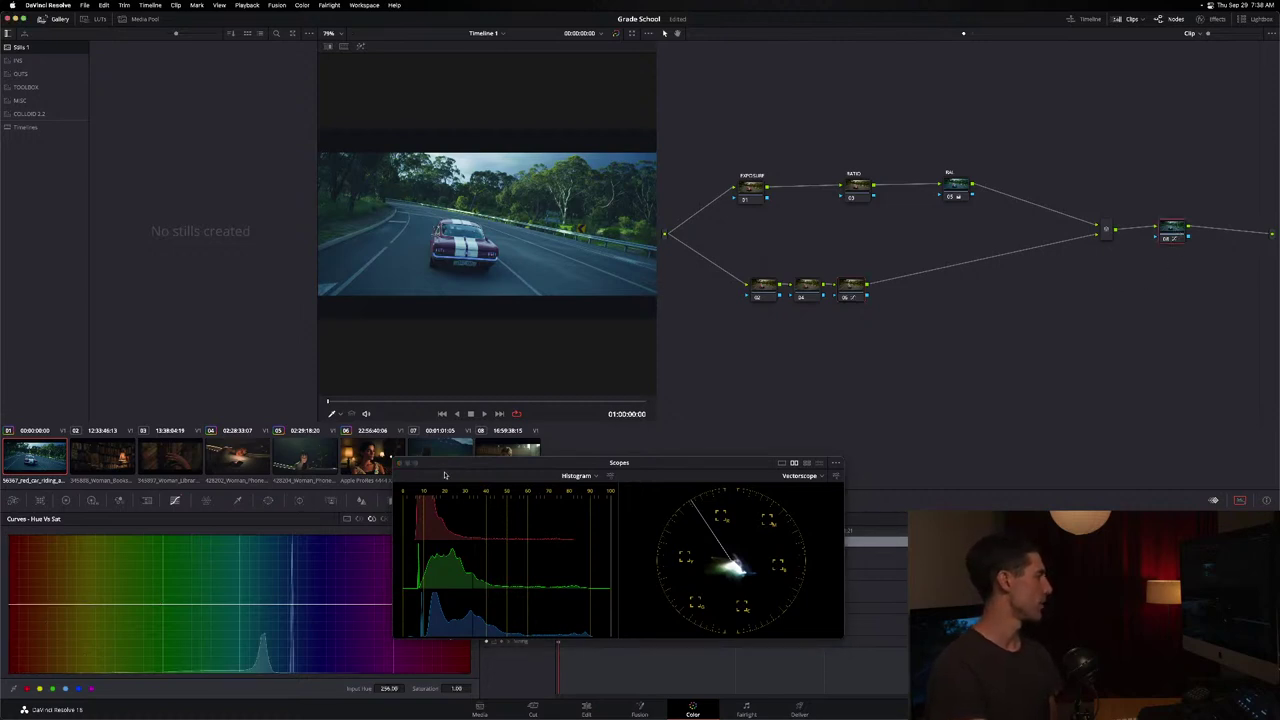
pyautogui.moveTo(445, 475); pyautogui.dragTo(246, 496)
pyautogui.click(408, 519)
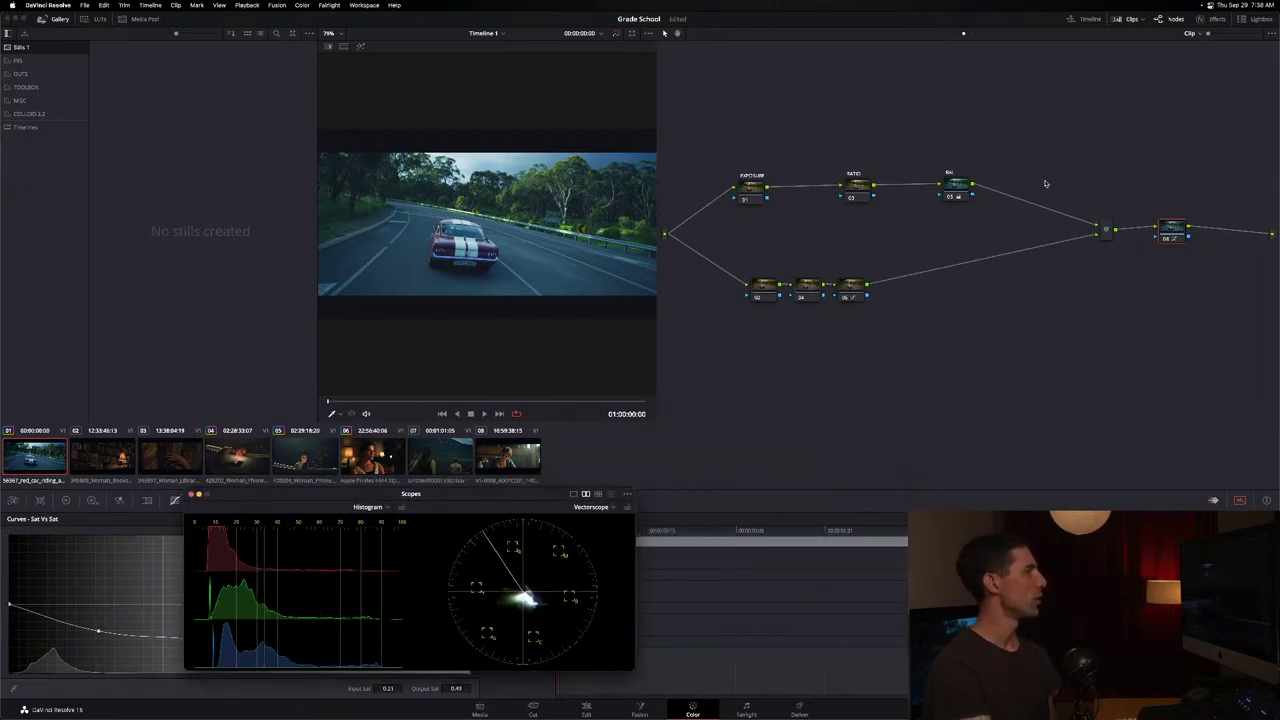
pyautogui.click(840, 289)
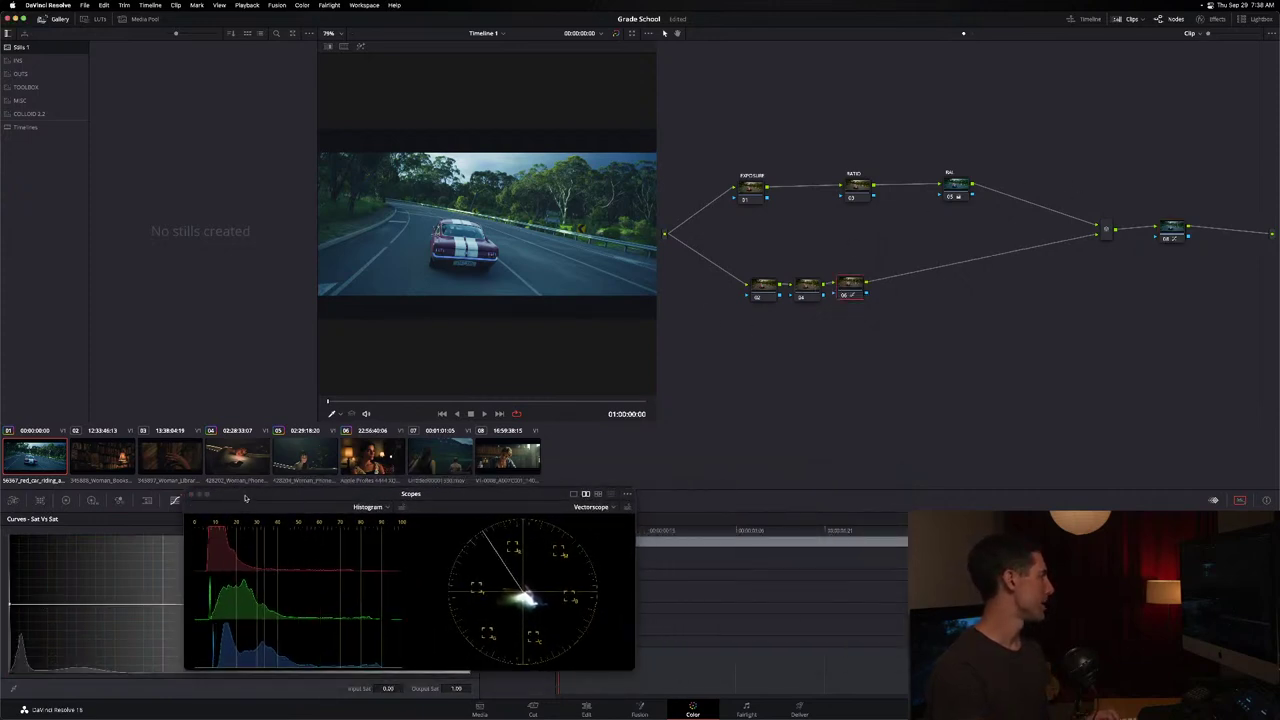
pyautogui.moveTo(245, 497); pyautogui.dragTo(233, 498)
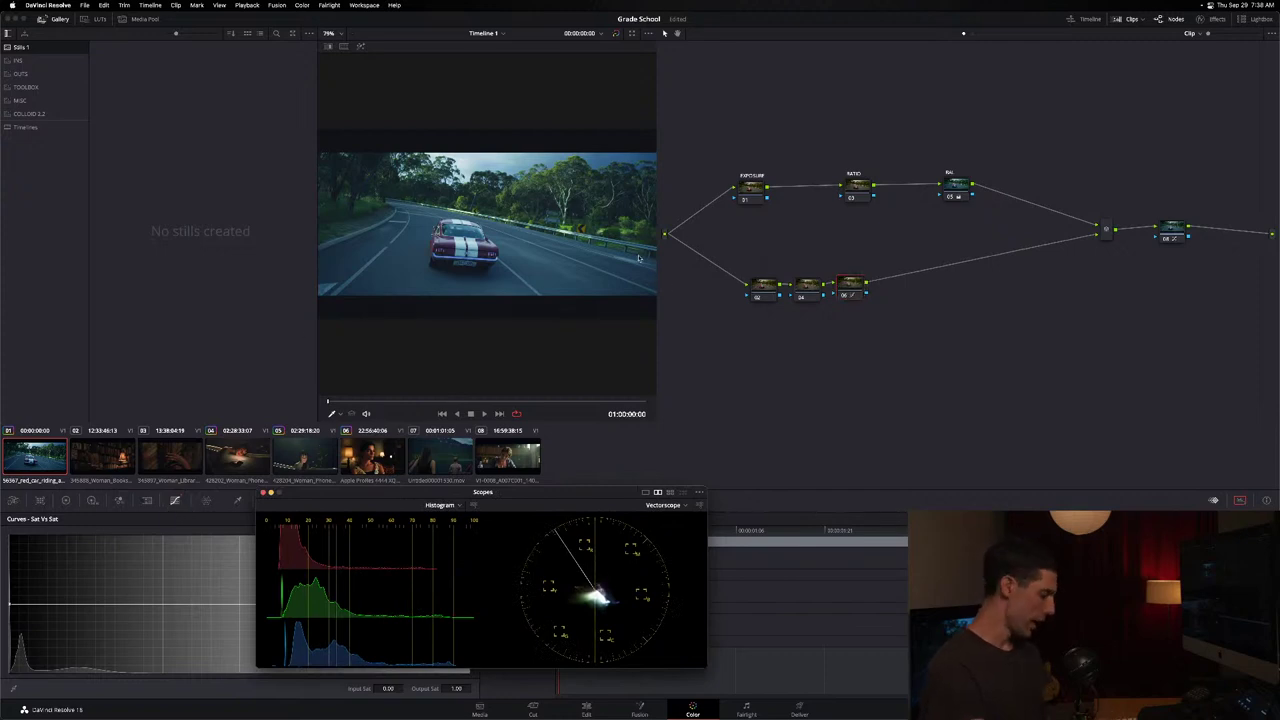
# On node 06, reduce the yellow road sign's saturation to 0.50 with the Hue Vs Sat curve.
pyautogui.scroll(10, 638, 258)
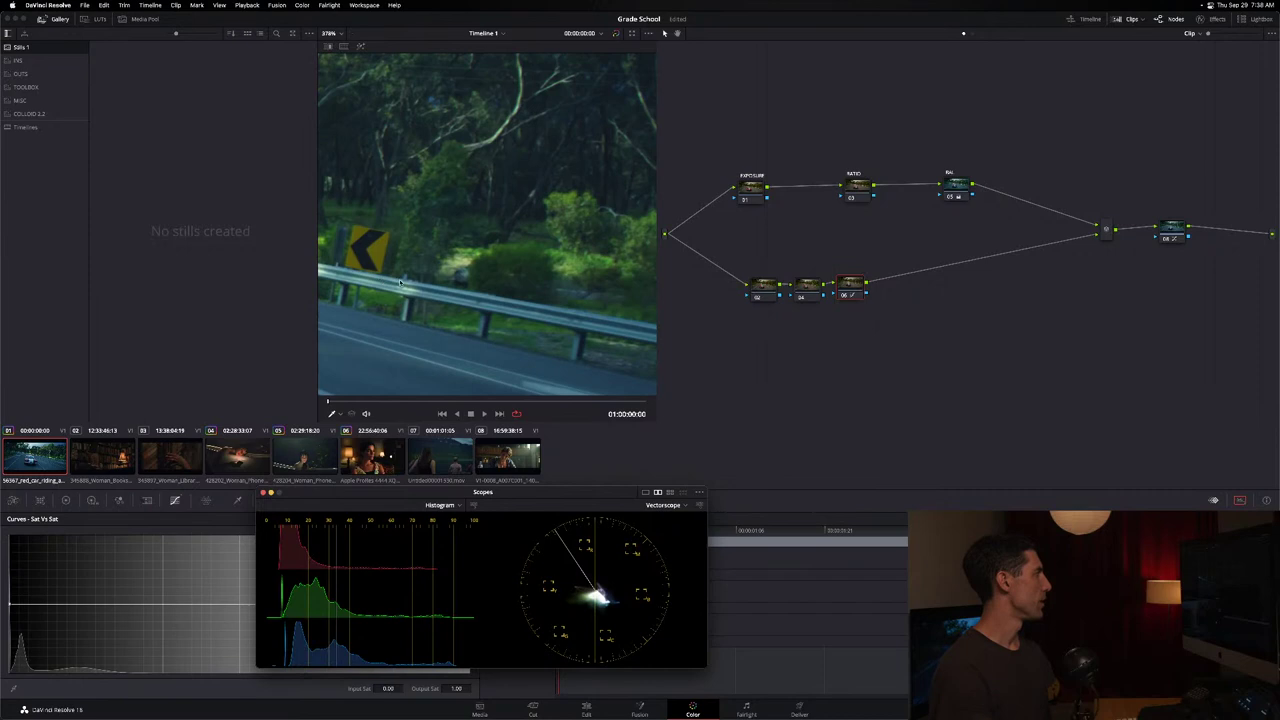
pyautogui.scroll(2, 529, 293)
pyautogui.moveTo(312, 492); pyautogui.dragTo(486, 499)
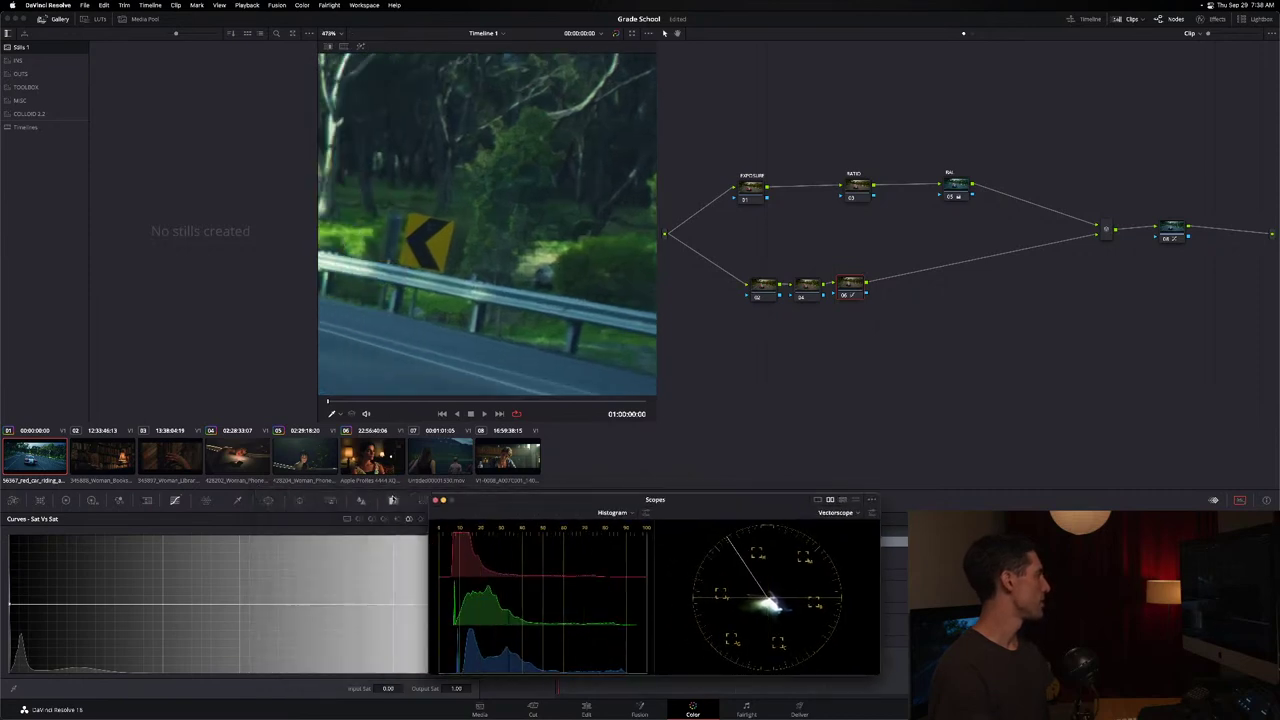
pyautogui.click(358, 520)
pyautogui.click(371, 520)
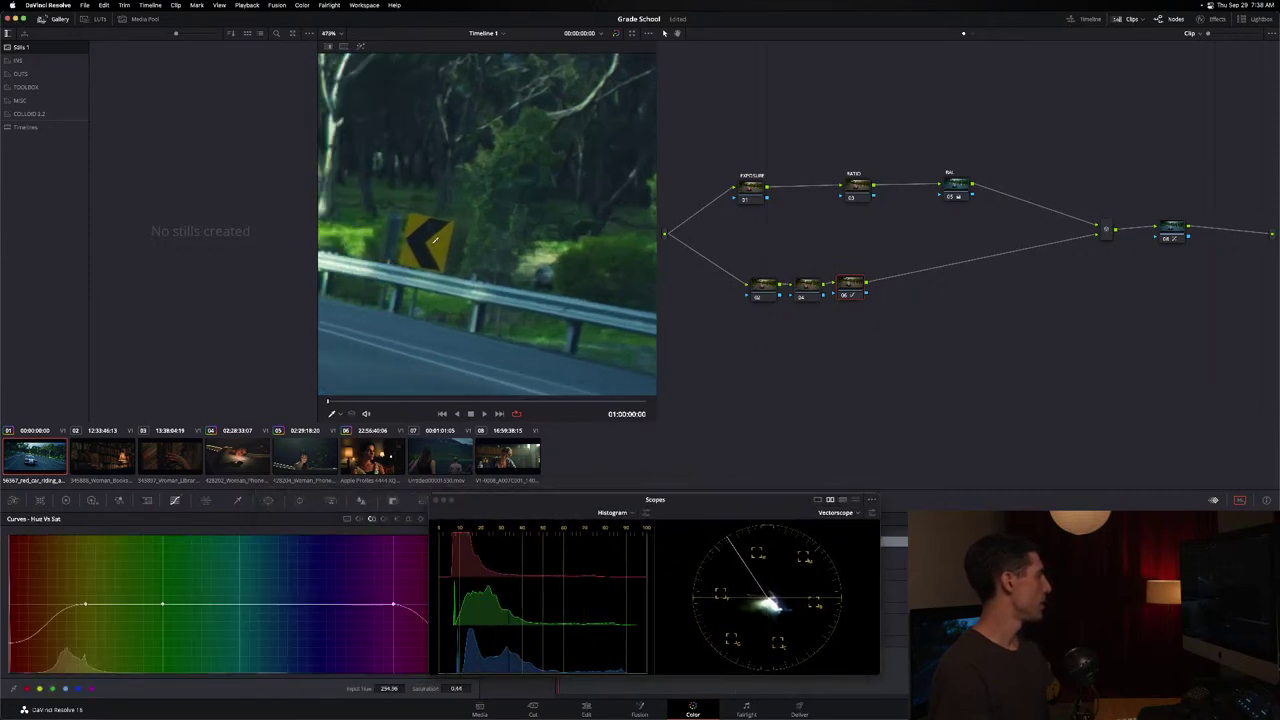
pyautogui.click(438, 244)
pyautogui.moveTo(53, 621); pyautogui.dragTo(62, 638)
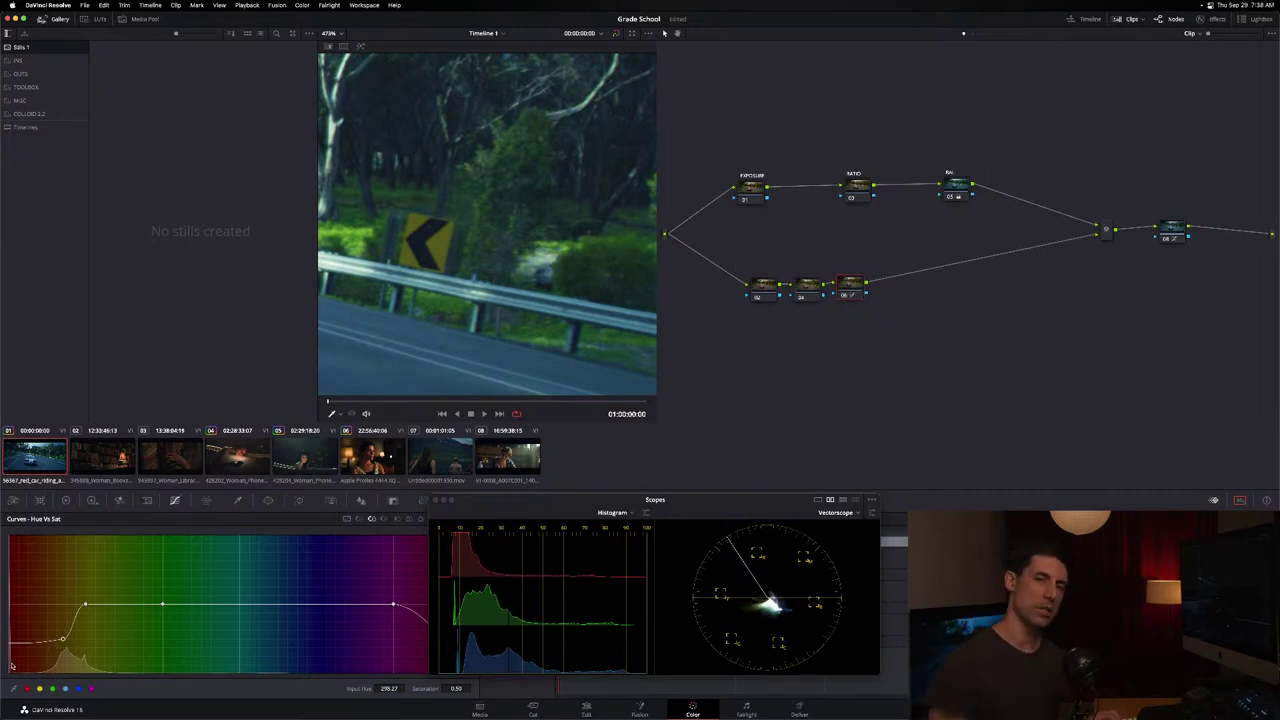
# Compare the road sign's saturation with node 06 disabled and enabled.
pyautogui.hotkey('ctrl', 'd')
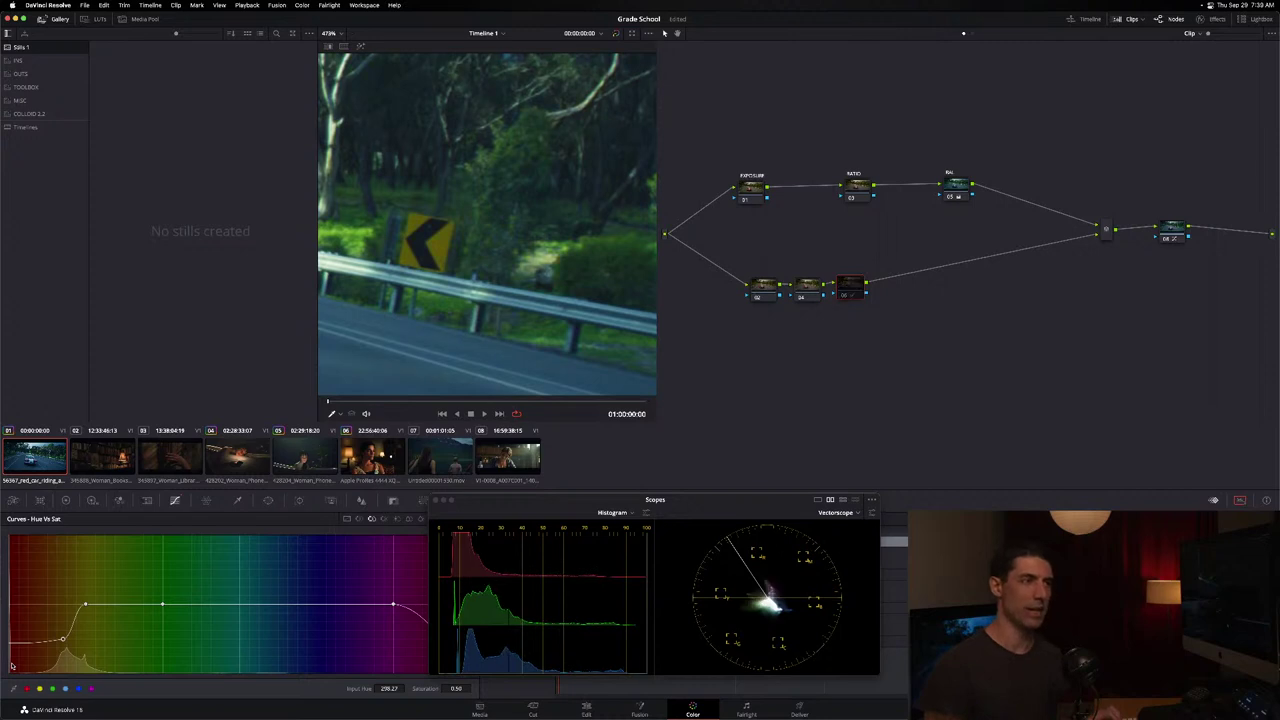
pyautogui.hotkey('ctrl', 'd')
pyautogui.hotkey('ctrl', 'd')
pyautogui.hotkey('ctrl', 'd')
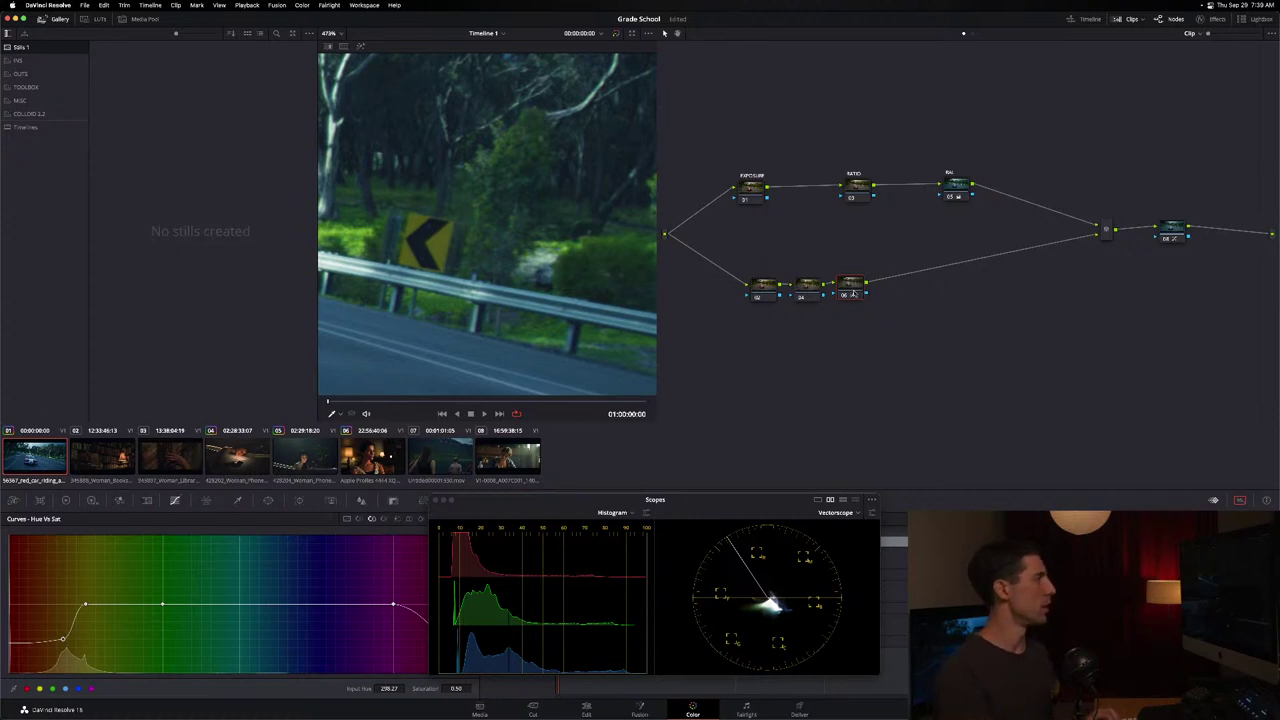
# Delete node 06 and the serial node after the parallel mixer, moving node 04 farther along the lower branch.
pyautogui.moveTo(852, 292); pyautogui.dragTo(965, 290)
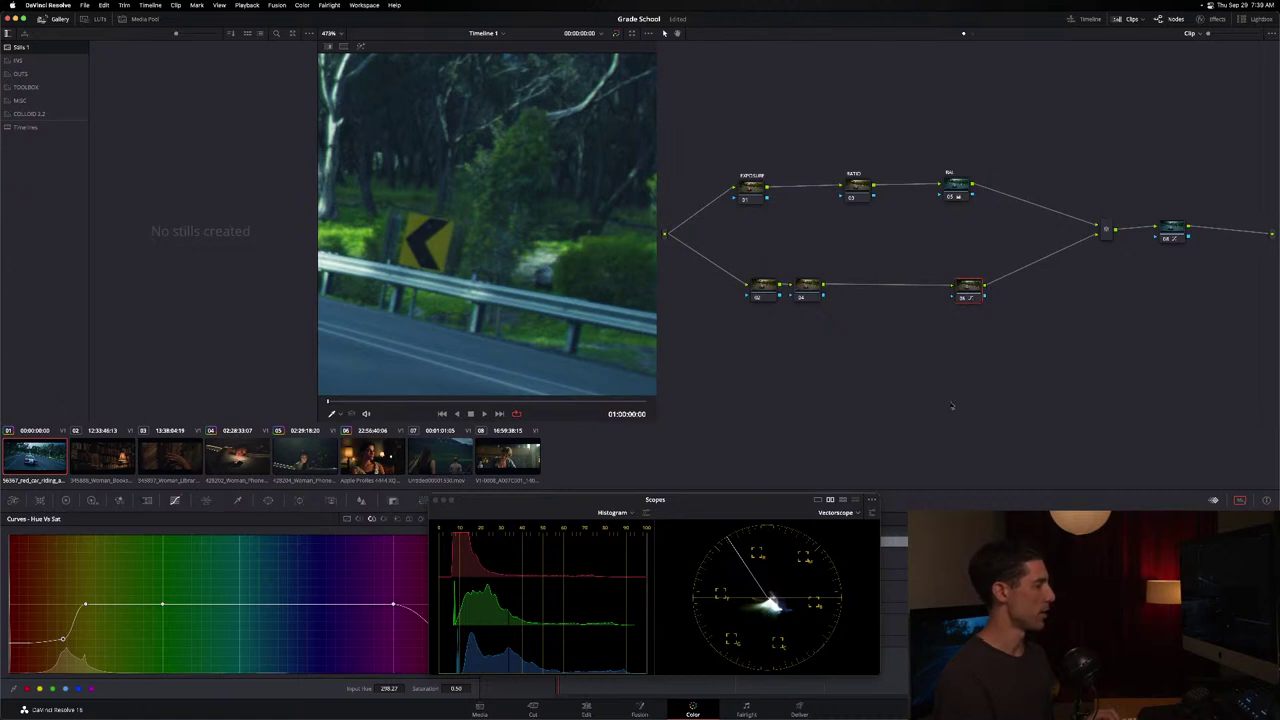
pyautogui.moveTo(965, 292); pyautogui.dragTo(936, 291)
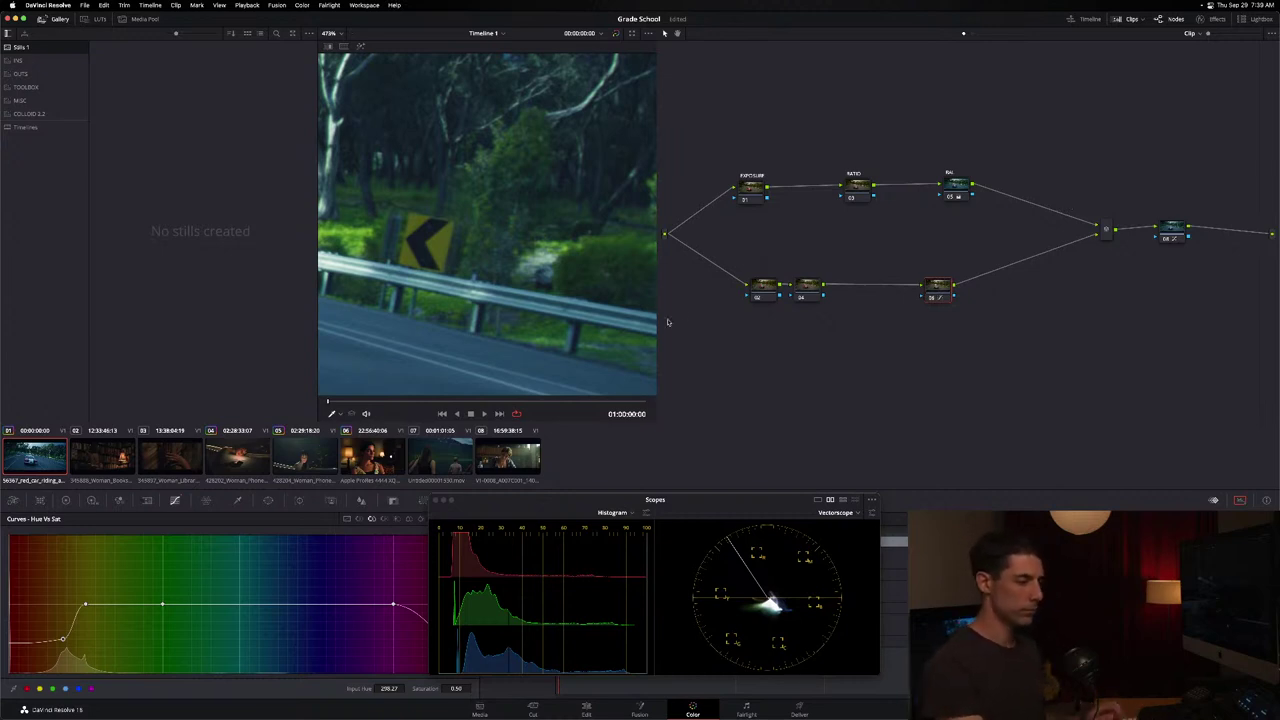
pyautogui.hotkey('shift', 'z')
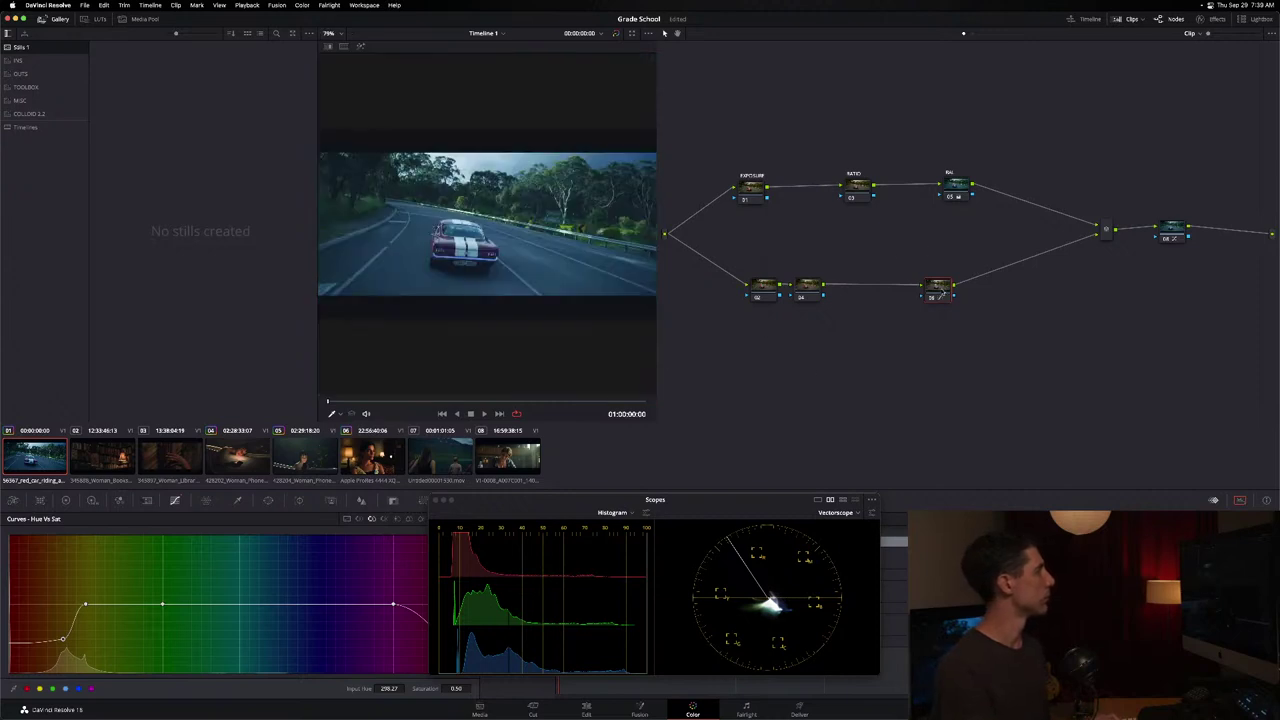
pyautogui.press('Delete')
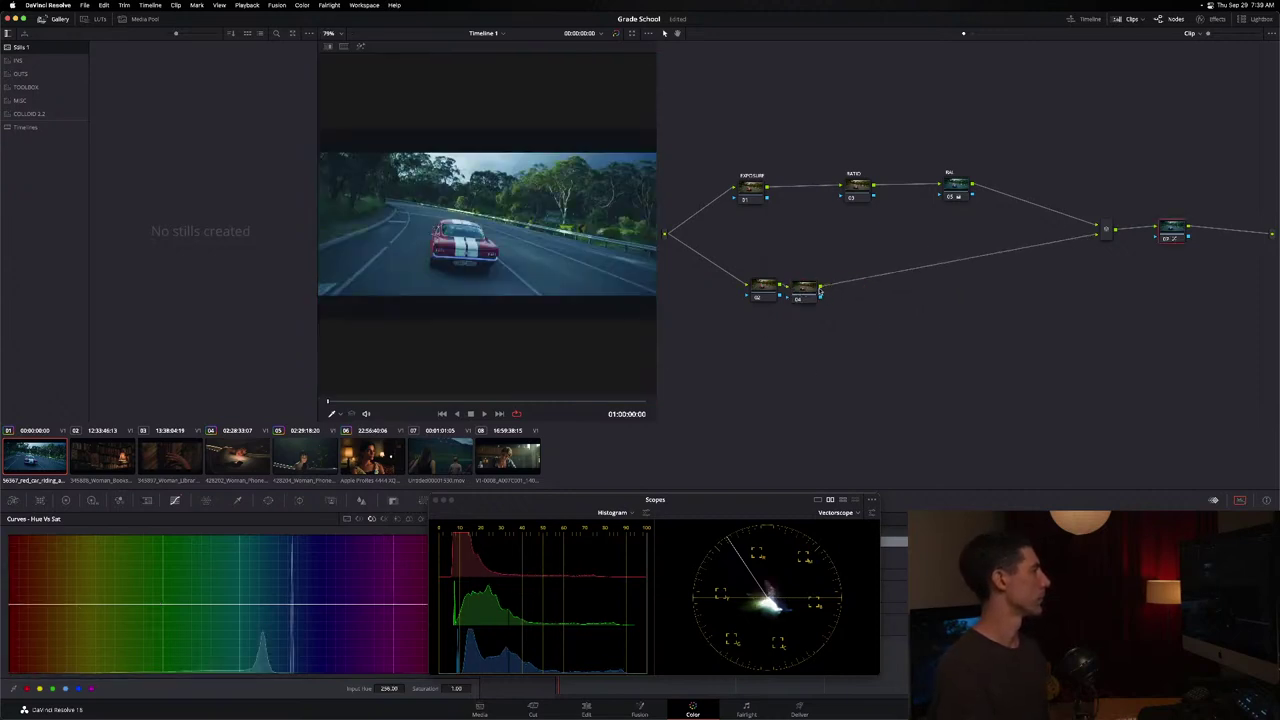
pyautogui.moveTo(805, 290); pyautogui.dragTo(1000, 280)
pyautogui.press('Delete')
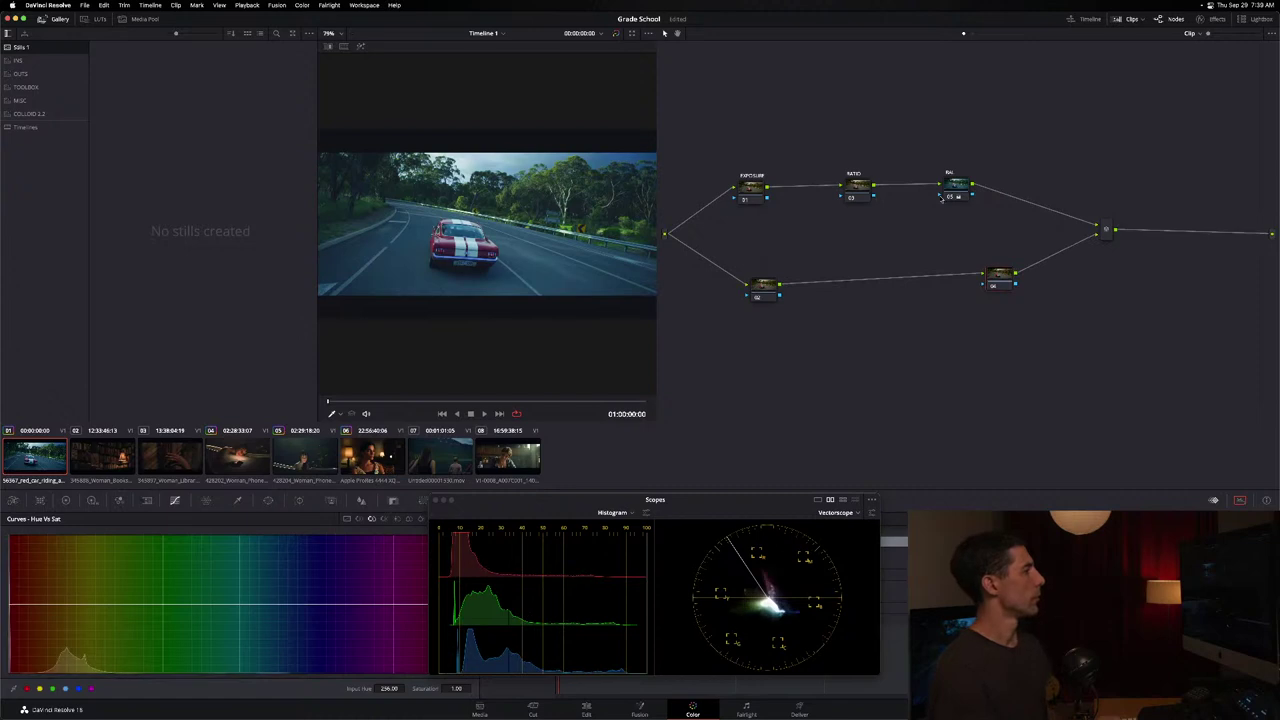
# Reset the BAL node's primary corrections and align node 04 beneath BAL in the lower branch.
pyautogui.click(66, 500)
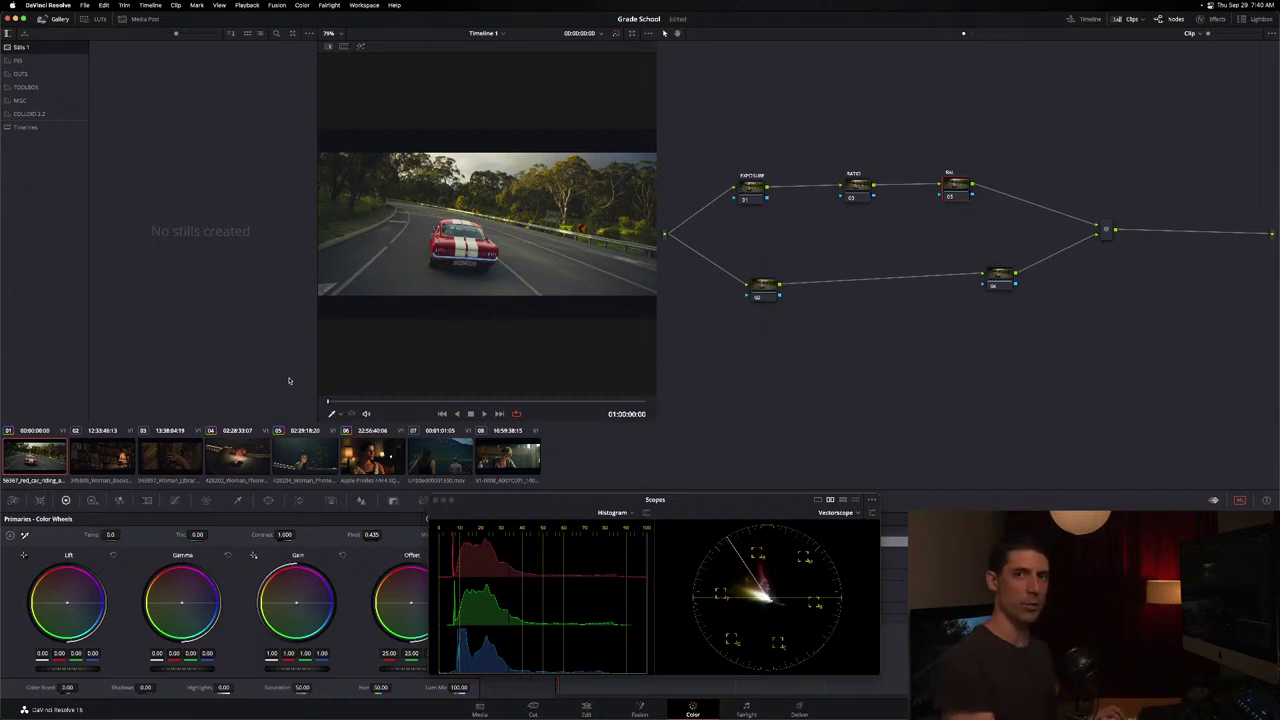
pyautogui.press('super+Tab')
pyautogui.press('super+Tab')
pyautogui.press('super+Tab')
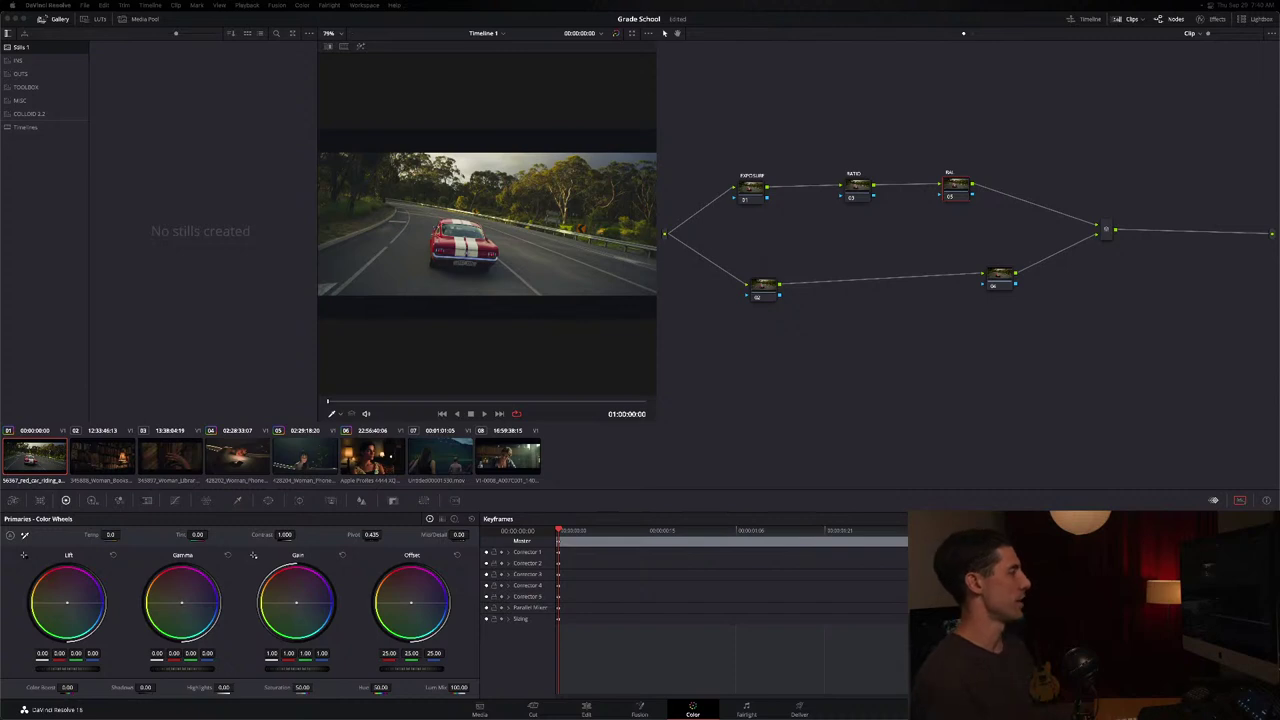
pyautogui.hotkey('ctrl', 'shift', 'w')
pyautogui.moveTo(1000, 280); pyautogui.dragTo(952, 288)
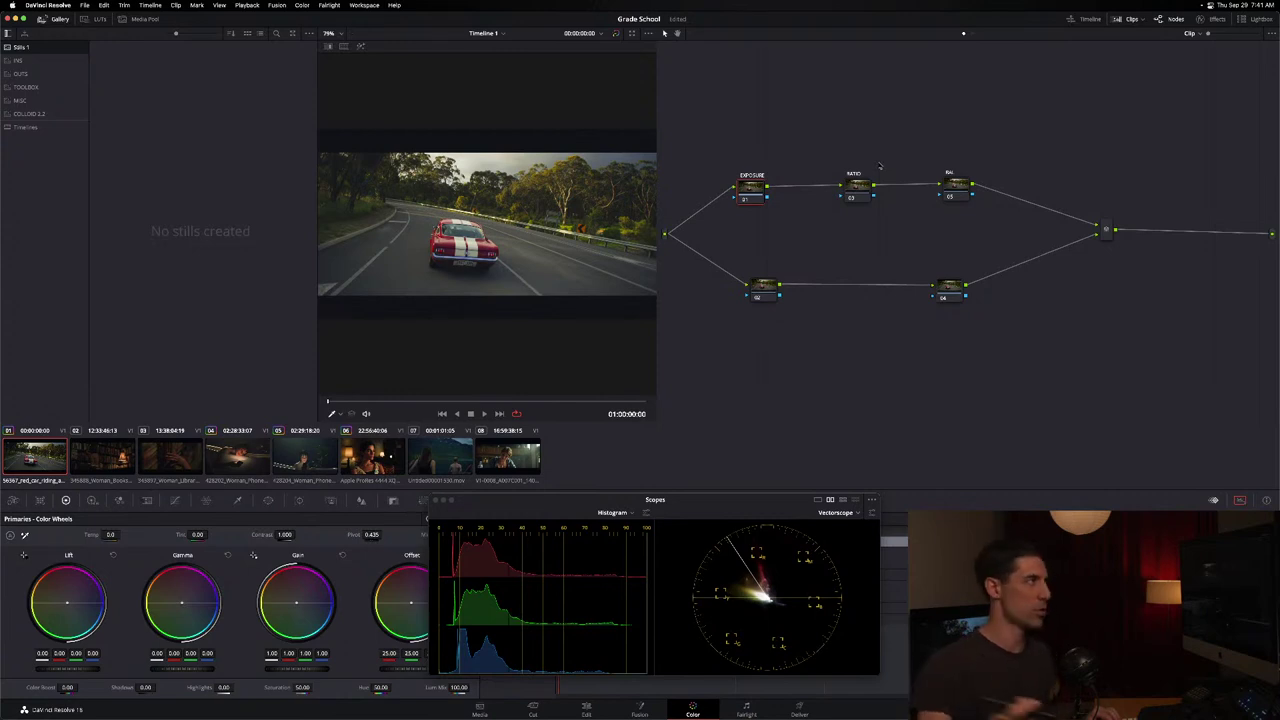
# Try moving the EXPOSURE node to the end of the upper branch after BAL, and restore the original node order.
pyautogui.moveTo(752, 187); pyautogui.dragTo(1028, 187)
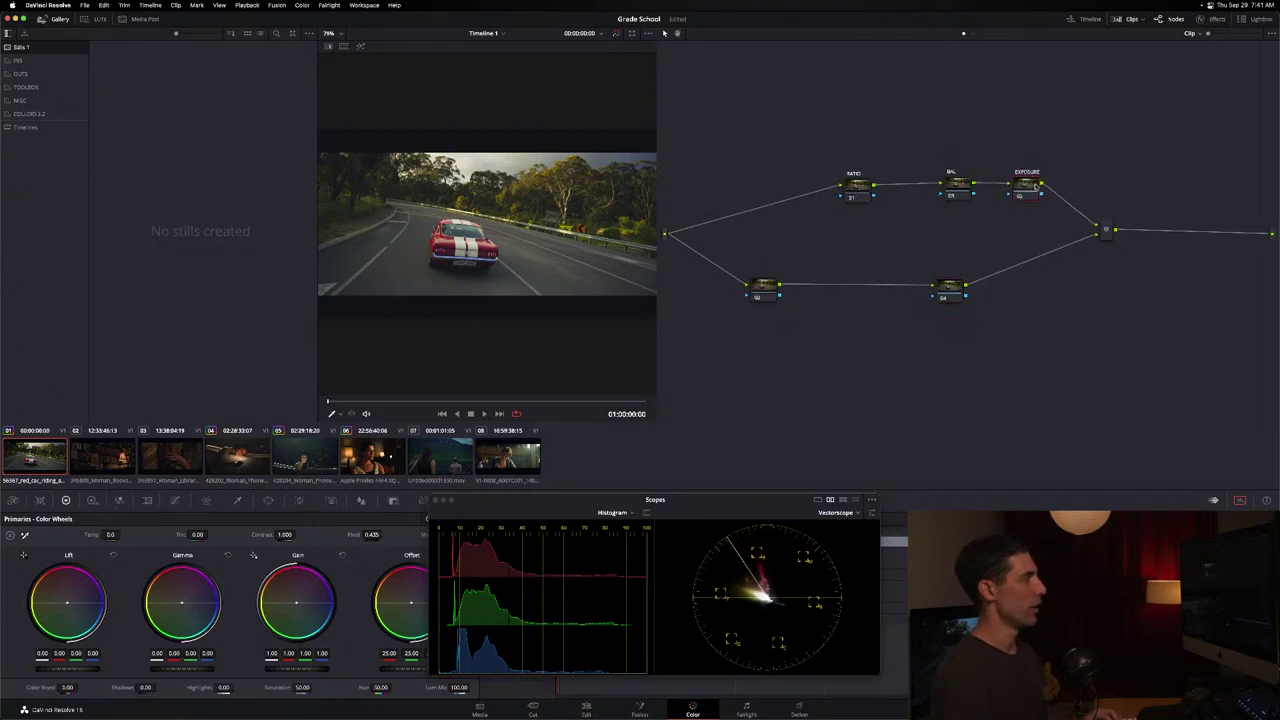
pyautogui.click(955, 186)
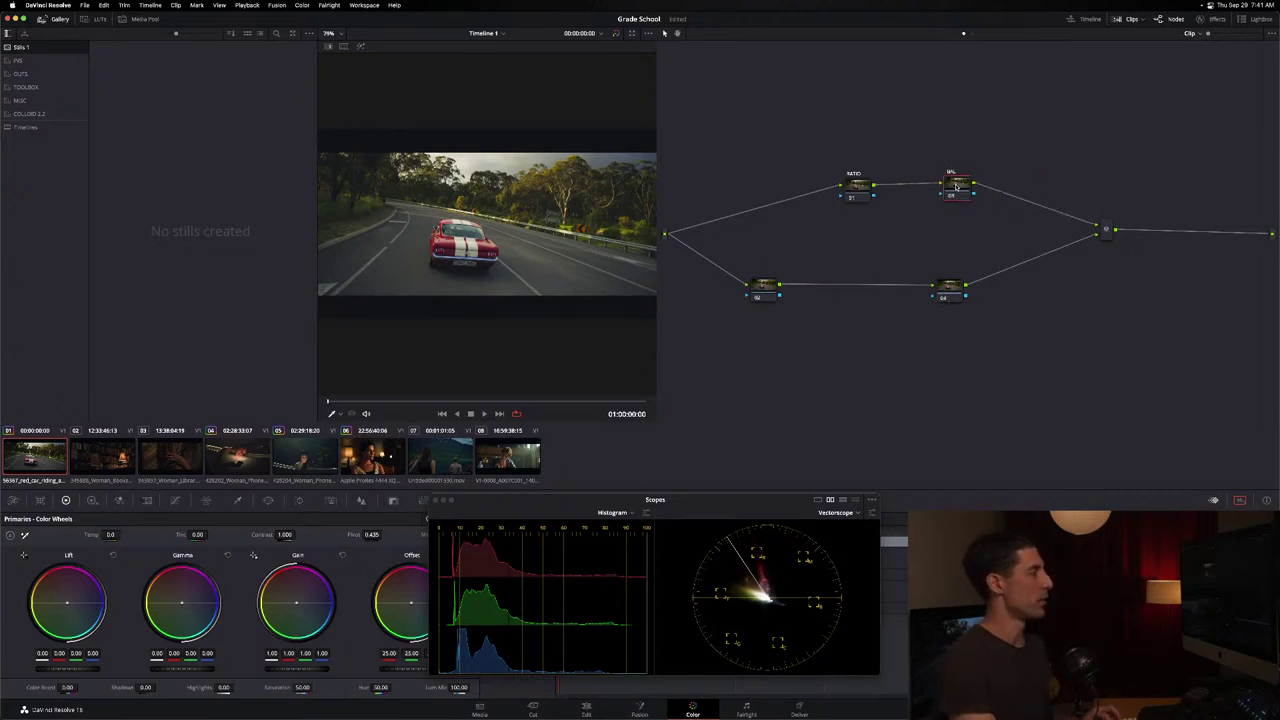
pyautogui.press('super+z')
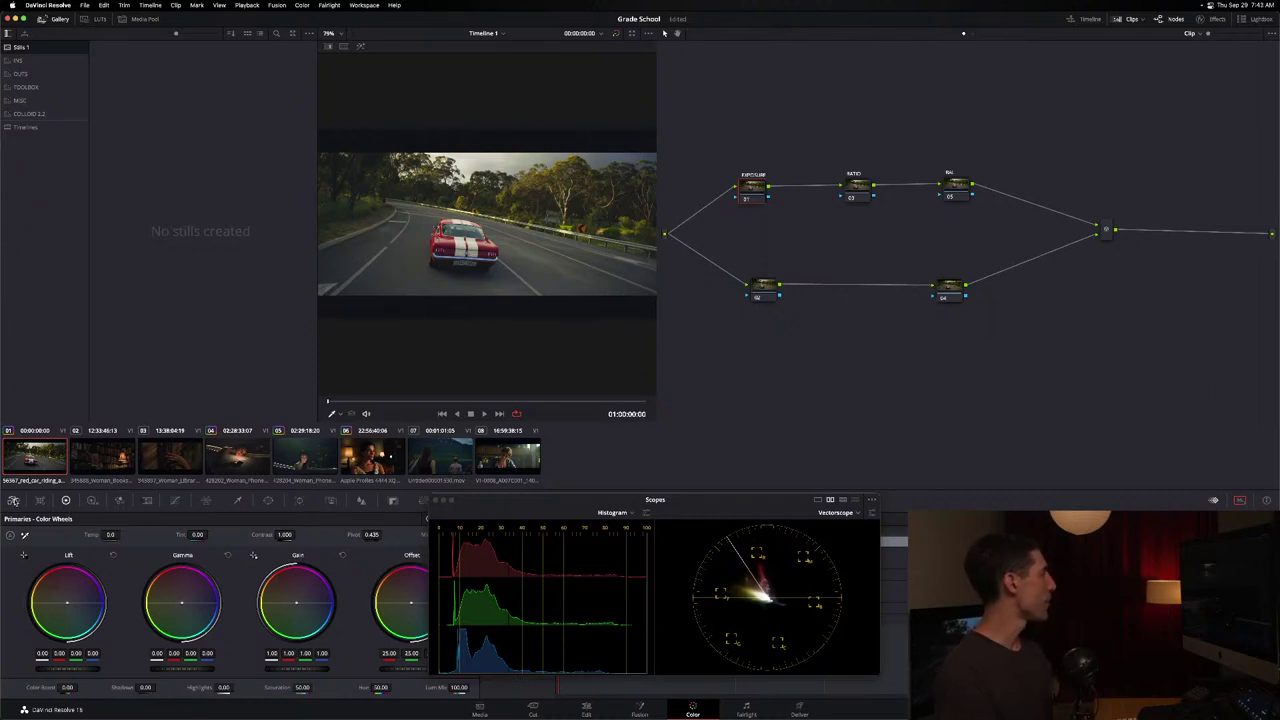
# Set the BAL node's gamma to Linear and warm its Gain to red 1.13, green 0.94 and blue 0.79.
pyautogui.click(14, 501)
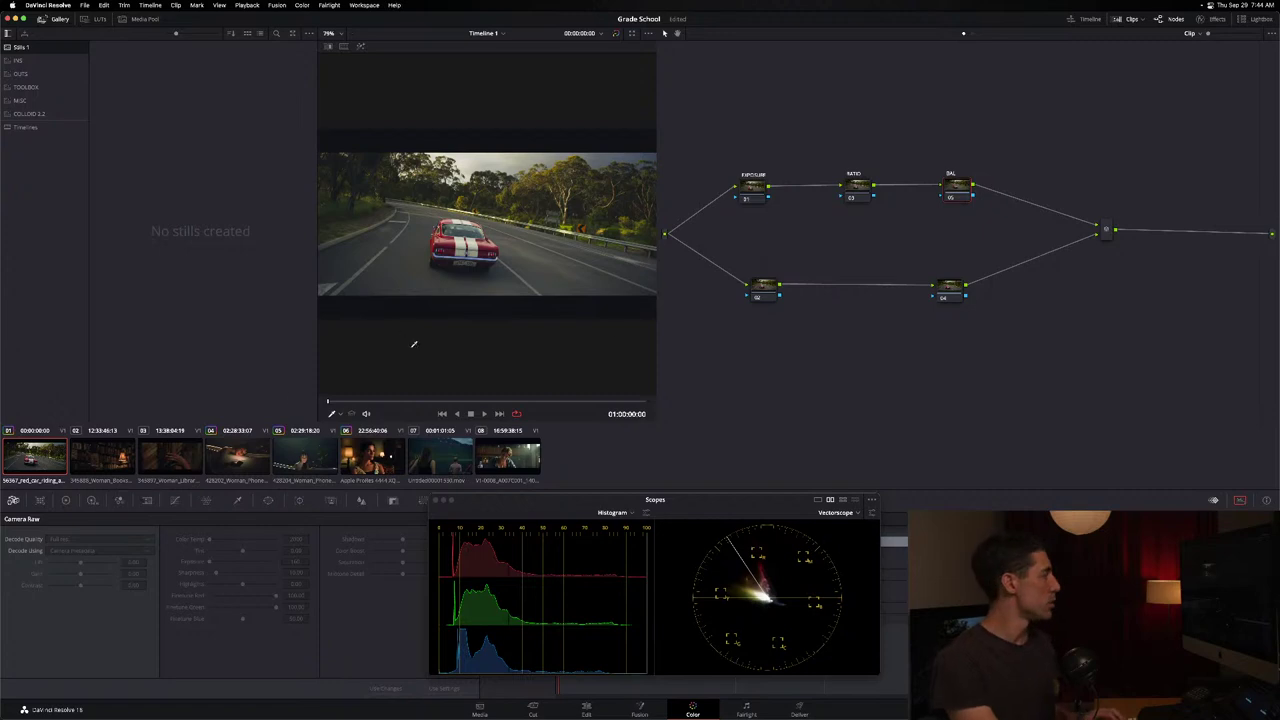
pyautogui.click(66, 501)
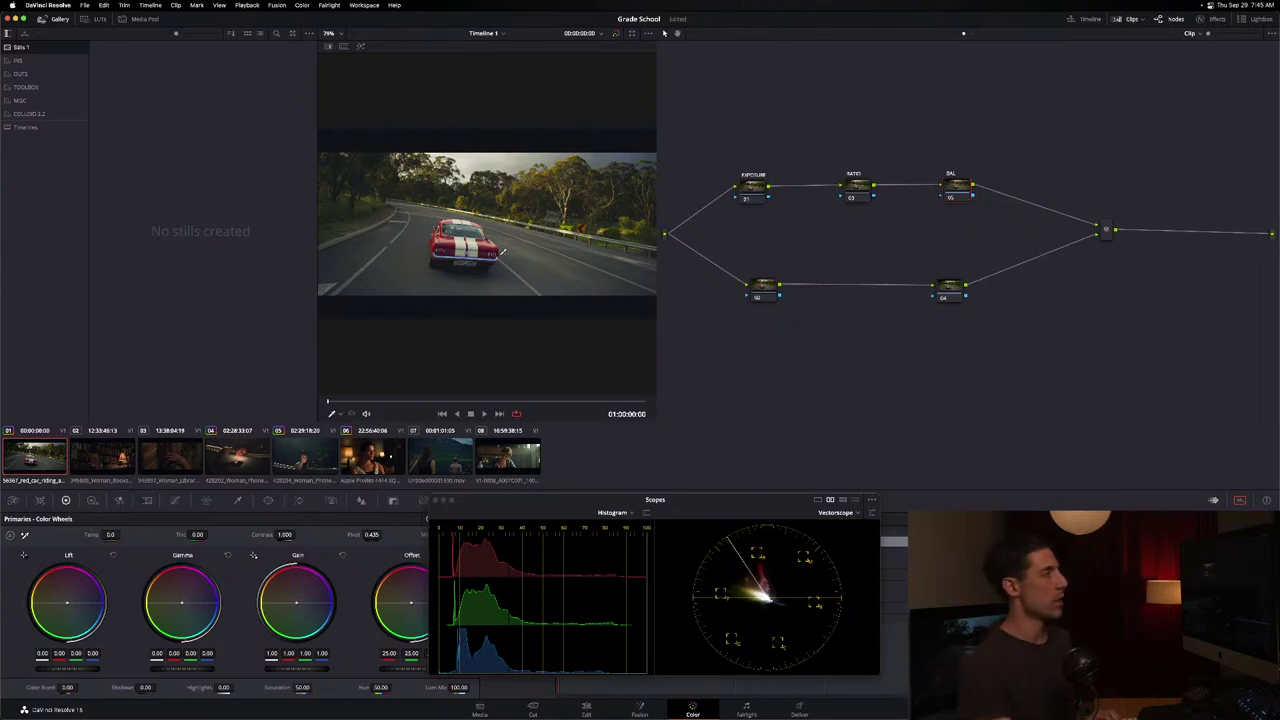
pyautogui.rightClick(957, 186)
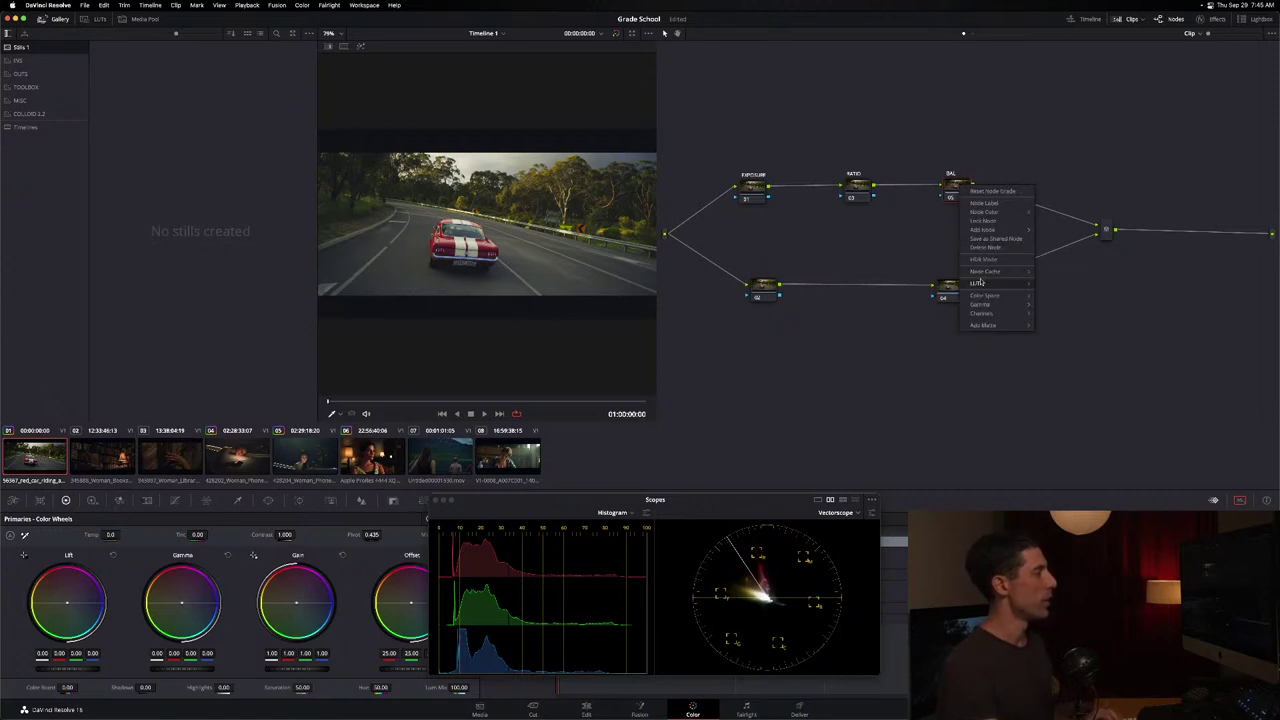
pyautogui.moveTo(982, 304)
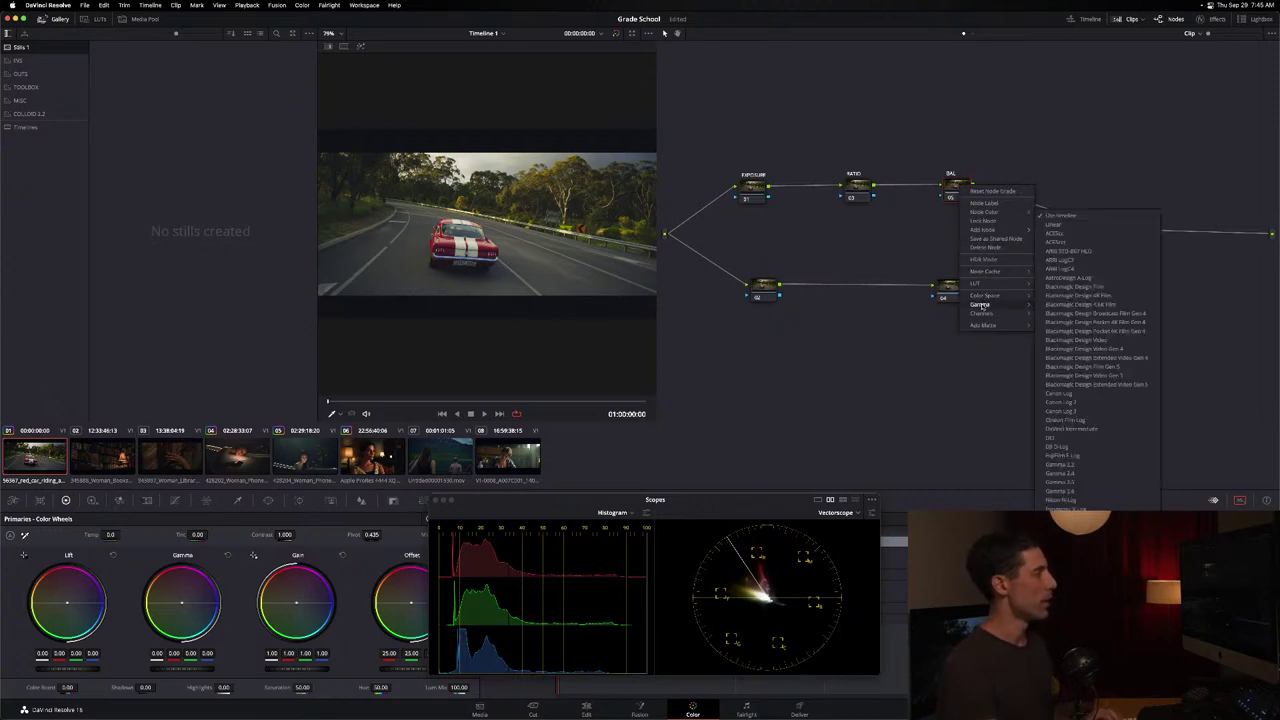
pyautogui.click(1082, 225)
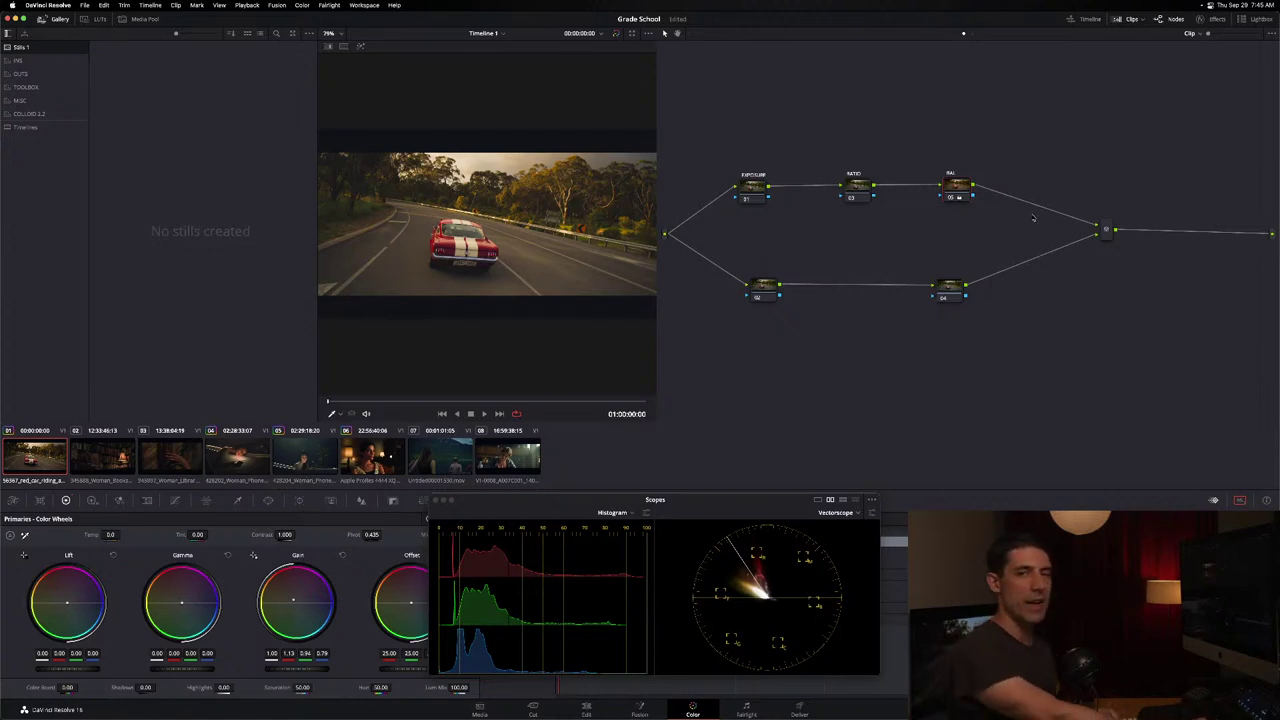
# Compare the car shot with the BAL node's warm balance disabled and enabled.
pyautogui.press('super+d')
pyautogui.press('super+d')
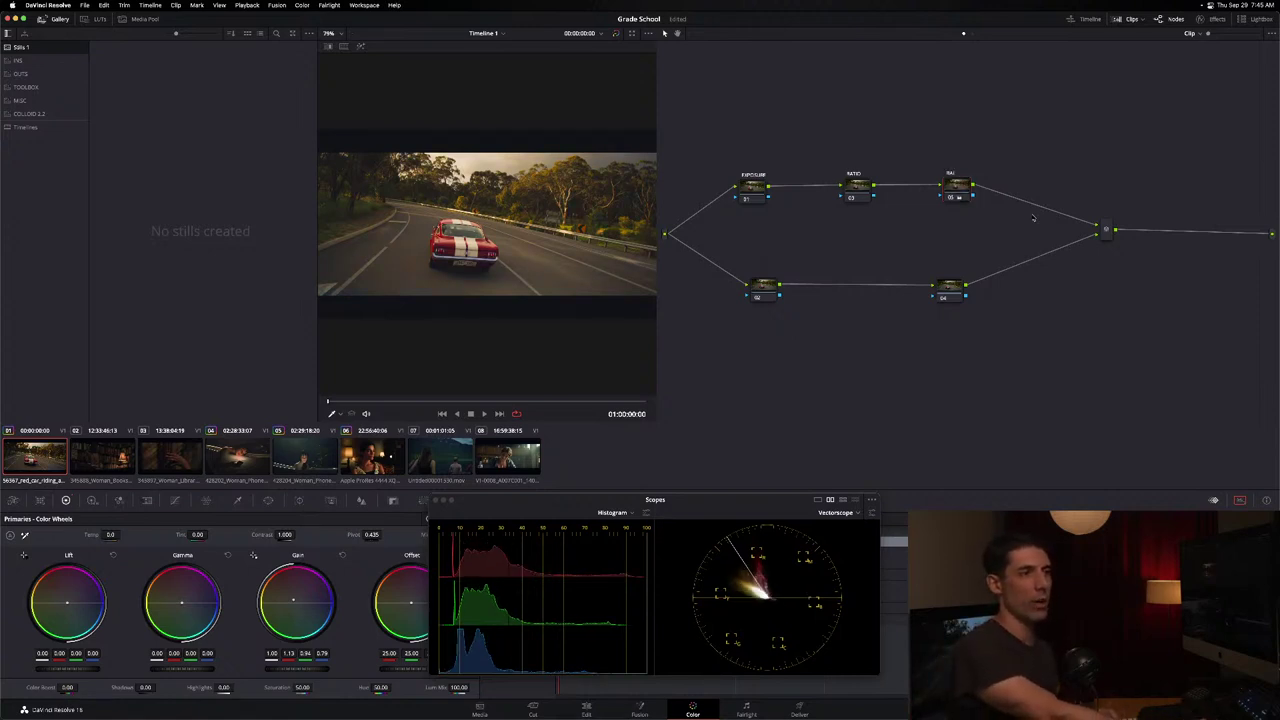
pyautogui.press('super+d')
pyautogui.press('super+d')
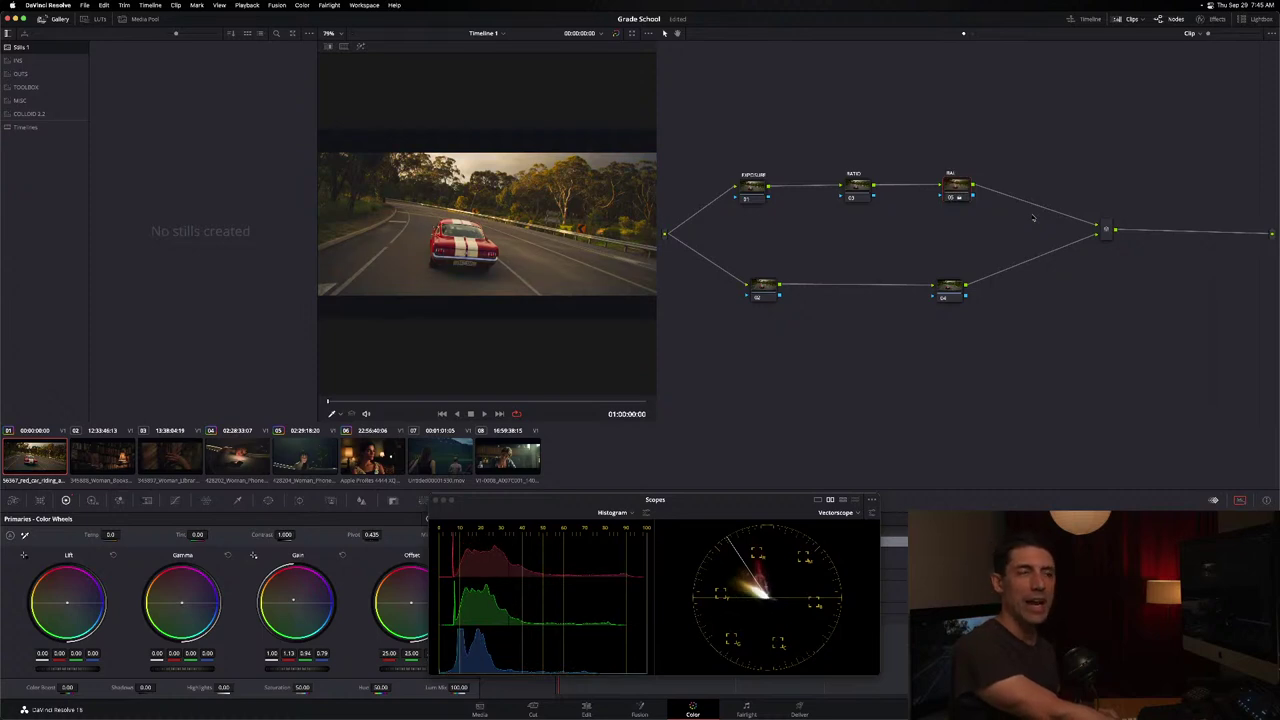
pyautogui.press('super+d')
pyautogui.press('super+d')
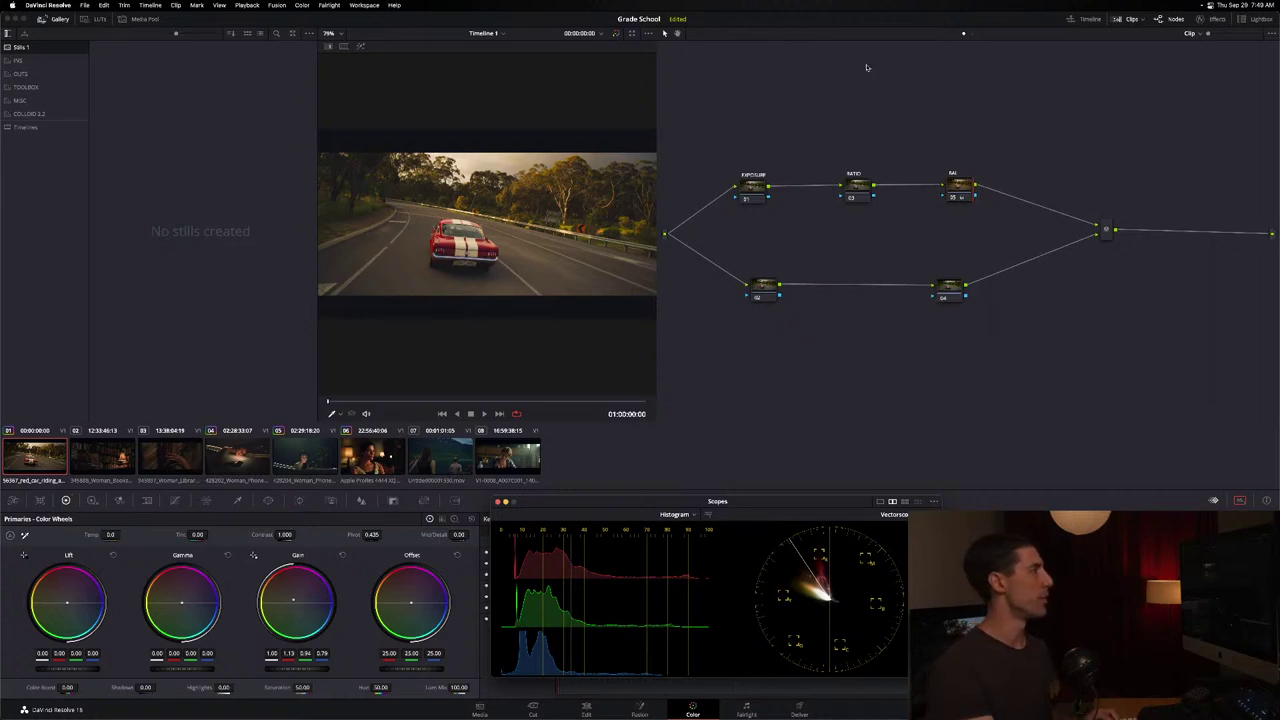
# Reset all primary wheel adjustments on the BAL node and check its gamma setting.
pyautogui.click(470, 518)
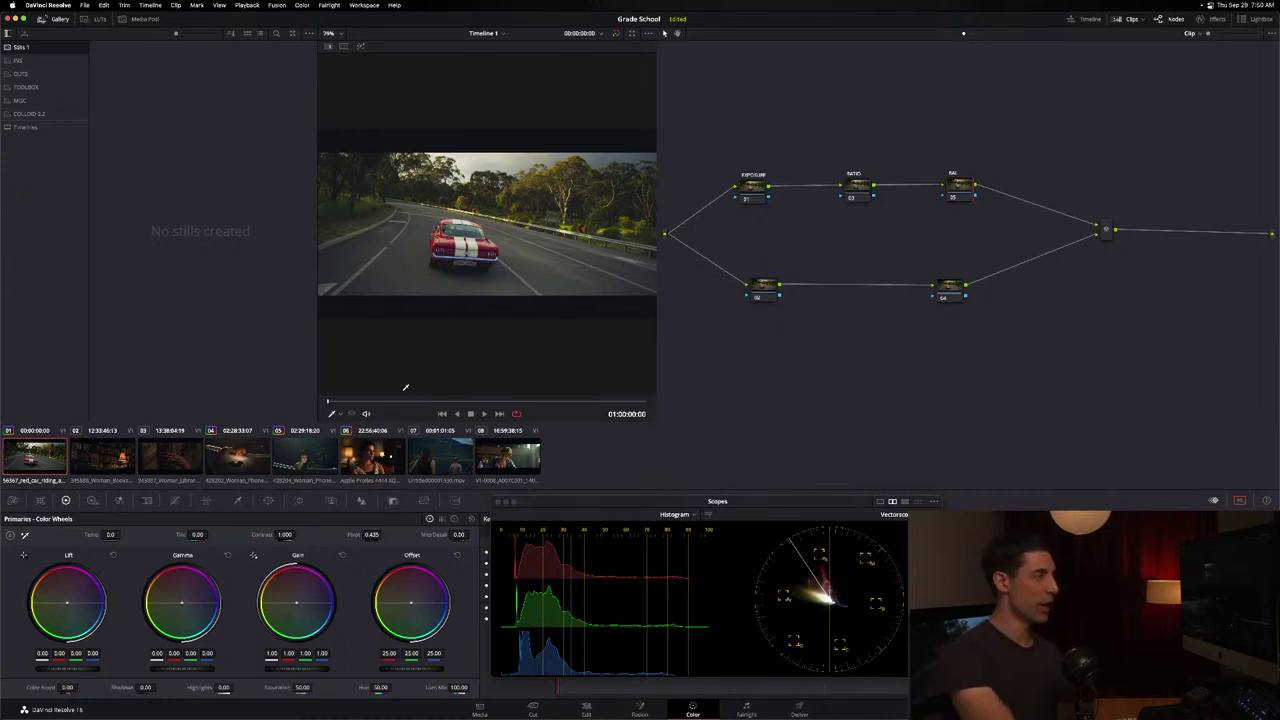
pyautogui.rightClick(958, 187)
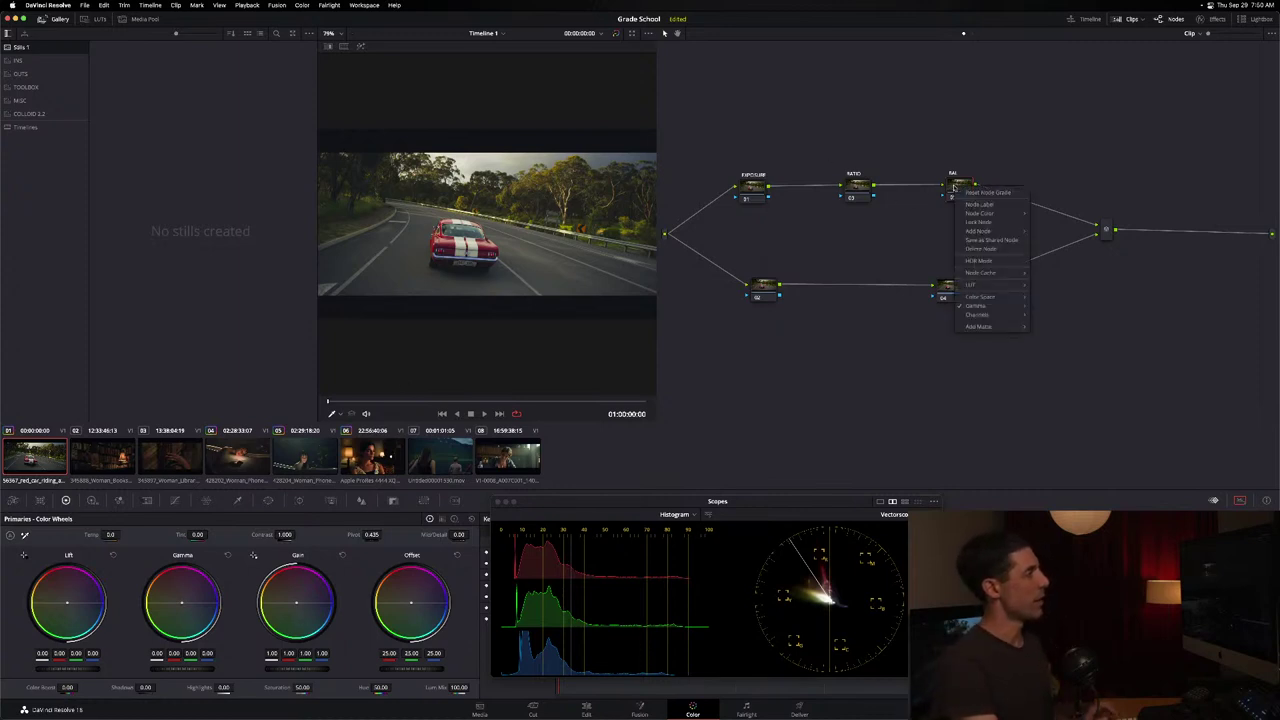
pyautogui.moveTo(996, 308)
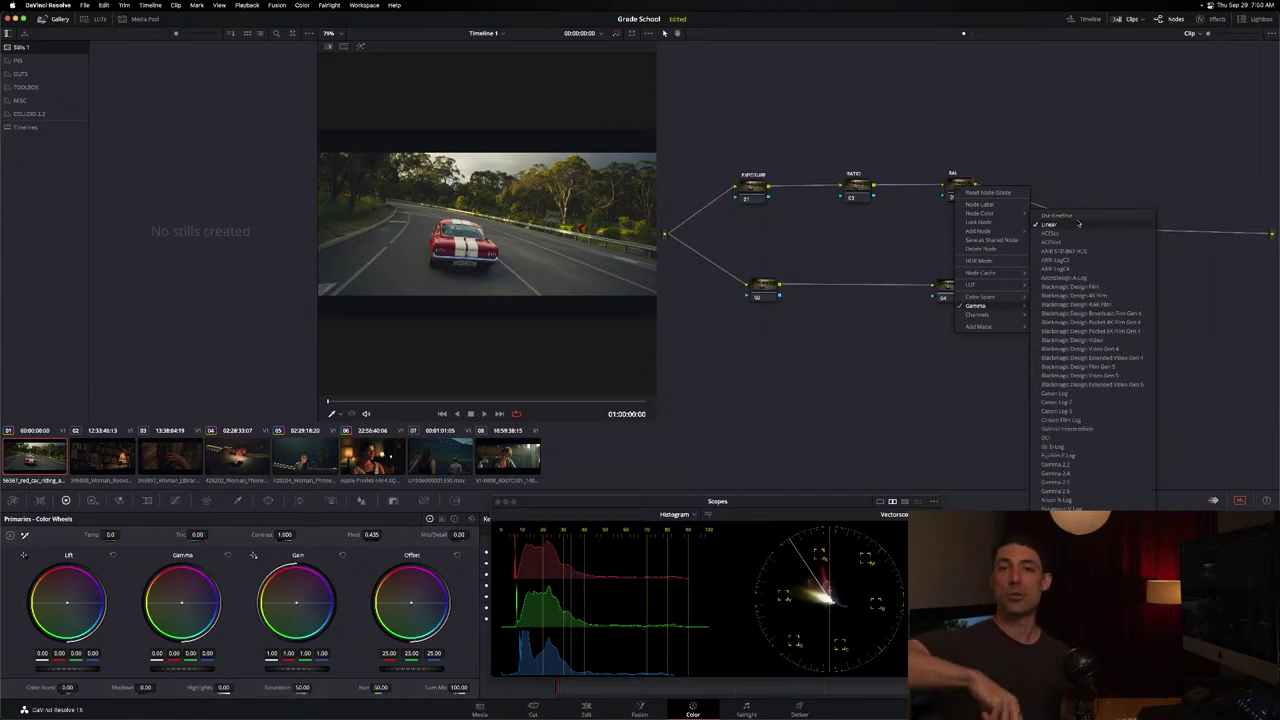
pyautogui.click(1020, 128)
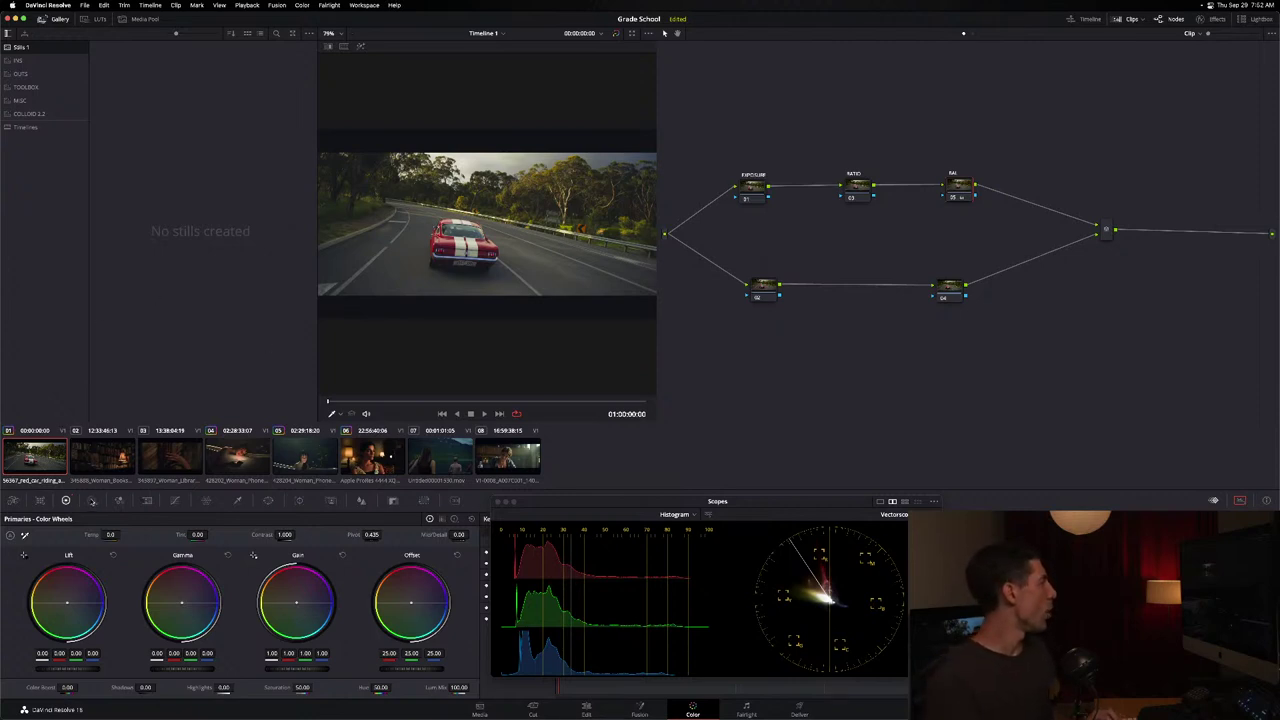
# Examine the High Dynamic Range color wheels for the BAL node, browsing the zones from Highlight down to Black.
pyautogui.click(92, 500)
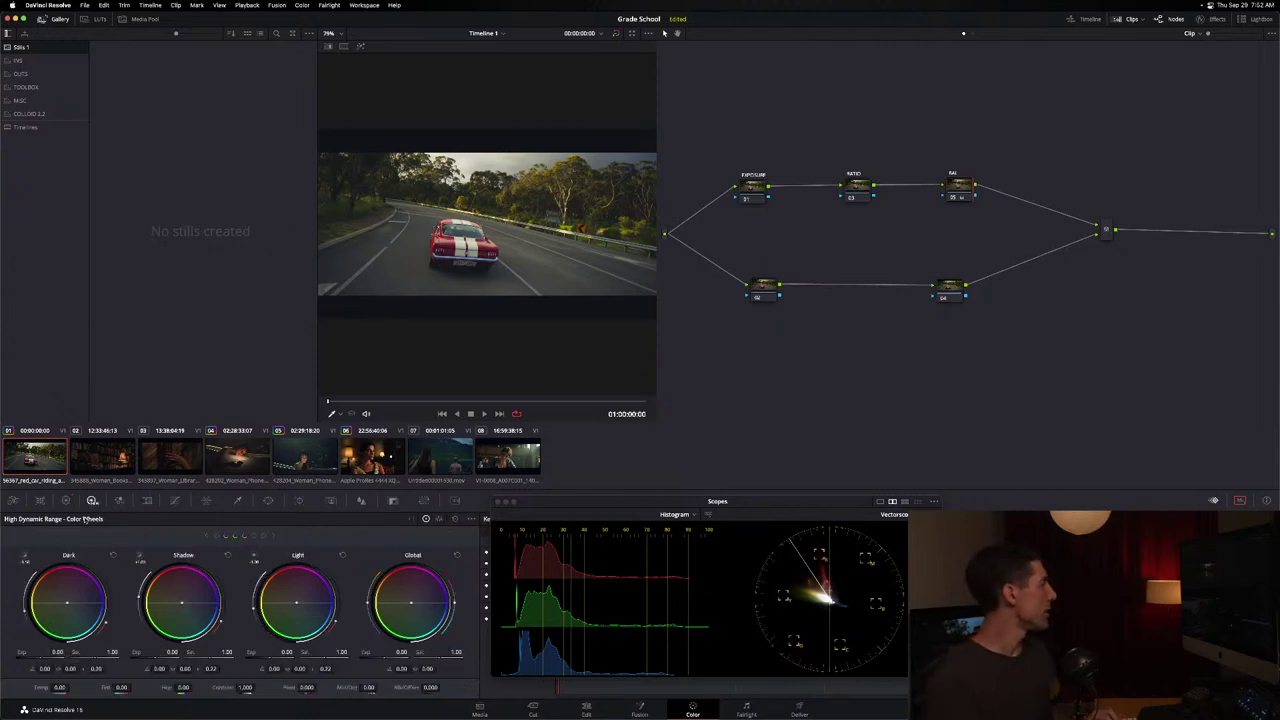
pyautogui.click(269, 536)
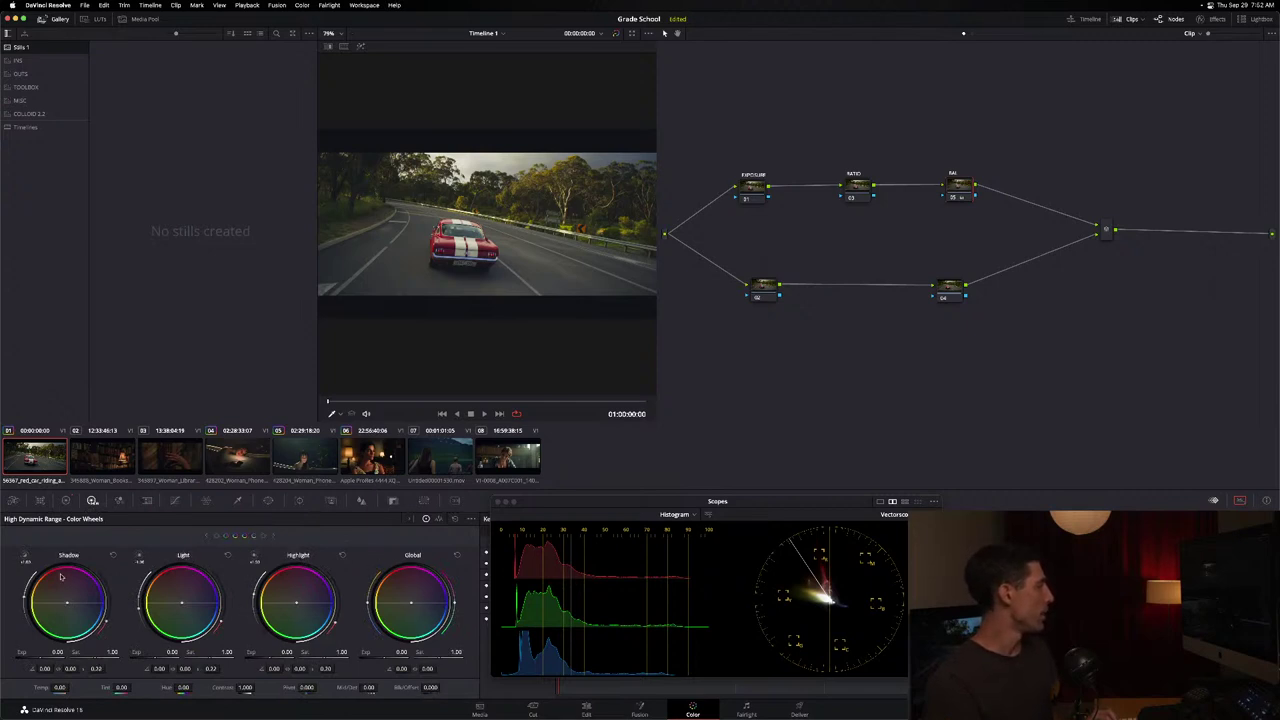
pyautogui.click(208, 536)
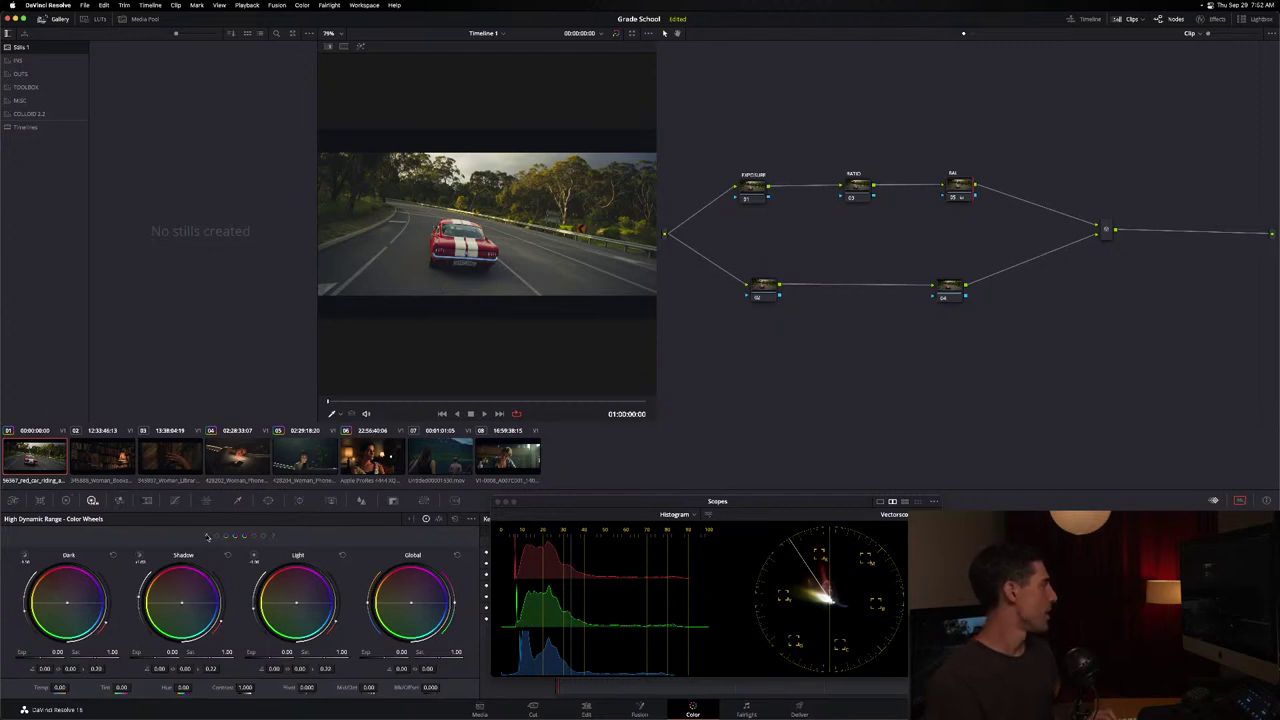
pyautogui.click(208, 536)
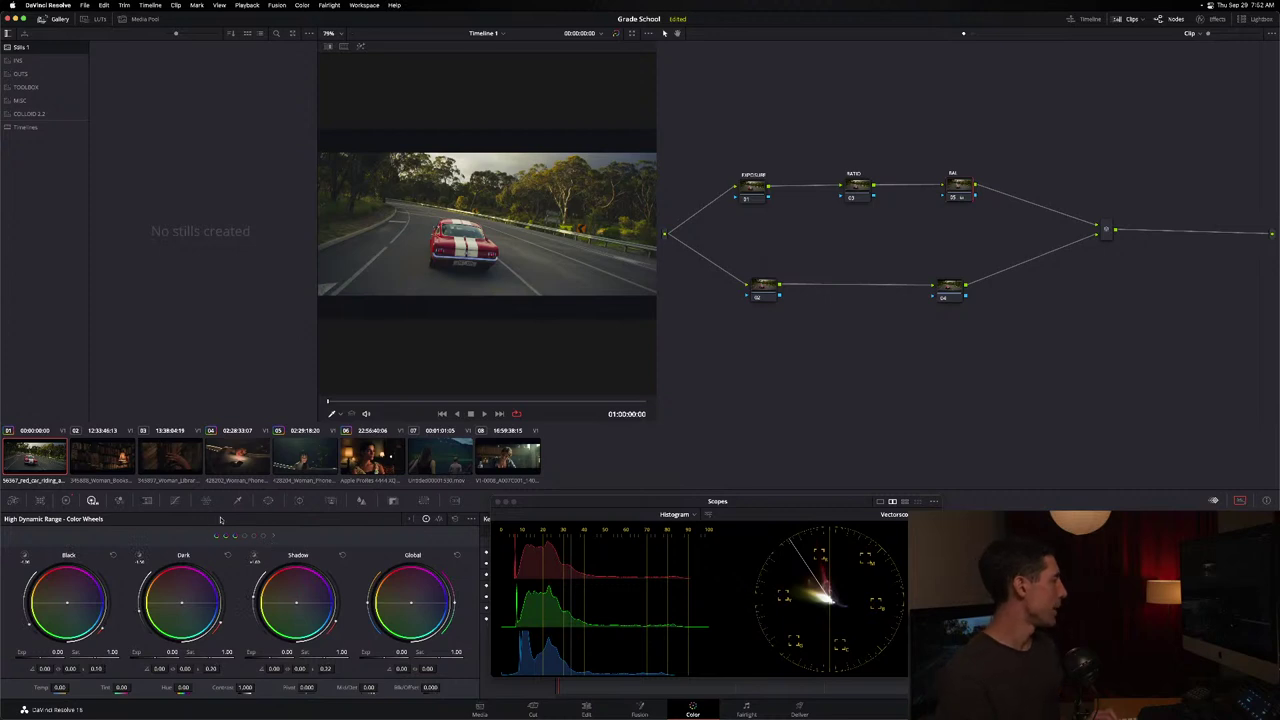
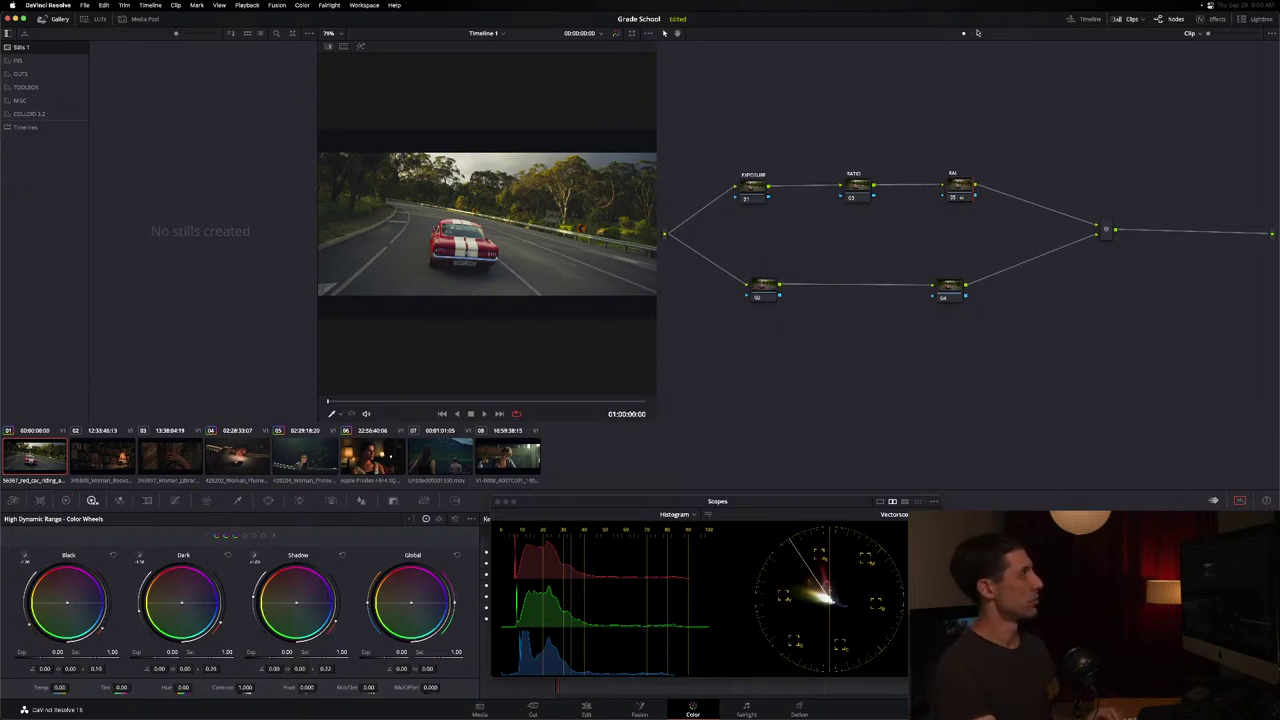
# Show the timeline-level node graph and look at the viewer's on-screen control options.
pyautogui.click(1189, 33)
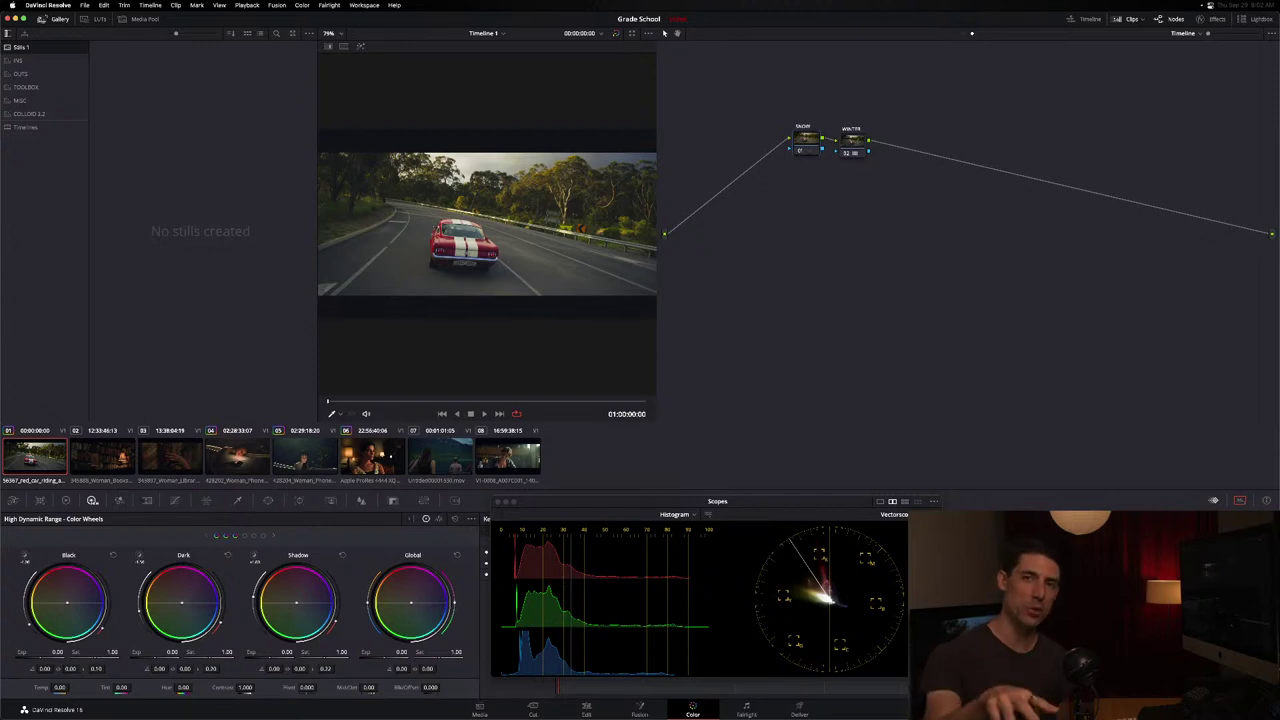
pyautogui.click(340, 414)
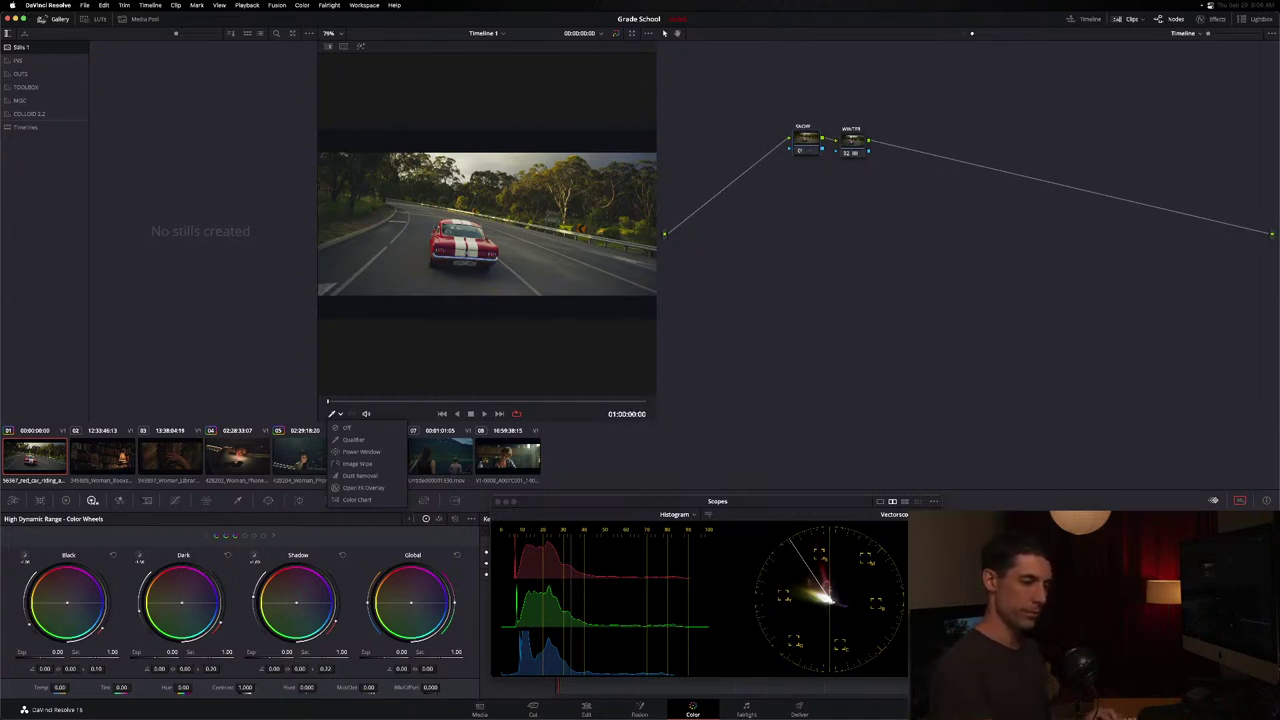
pyautogui.press('super+shift+w')
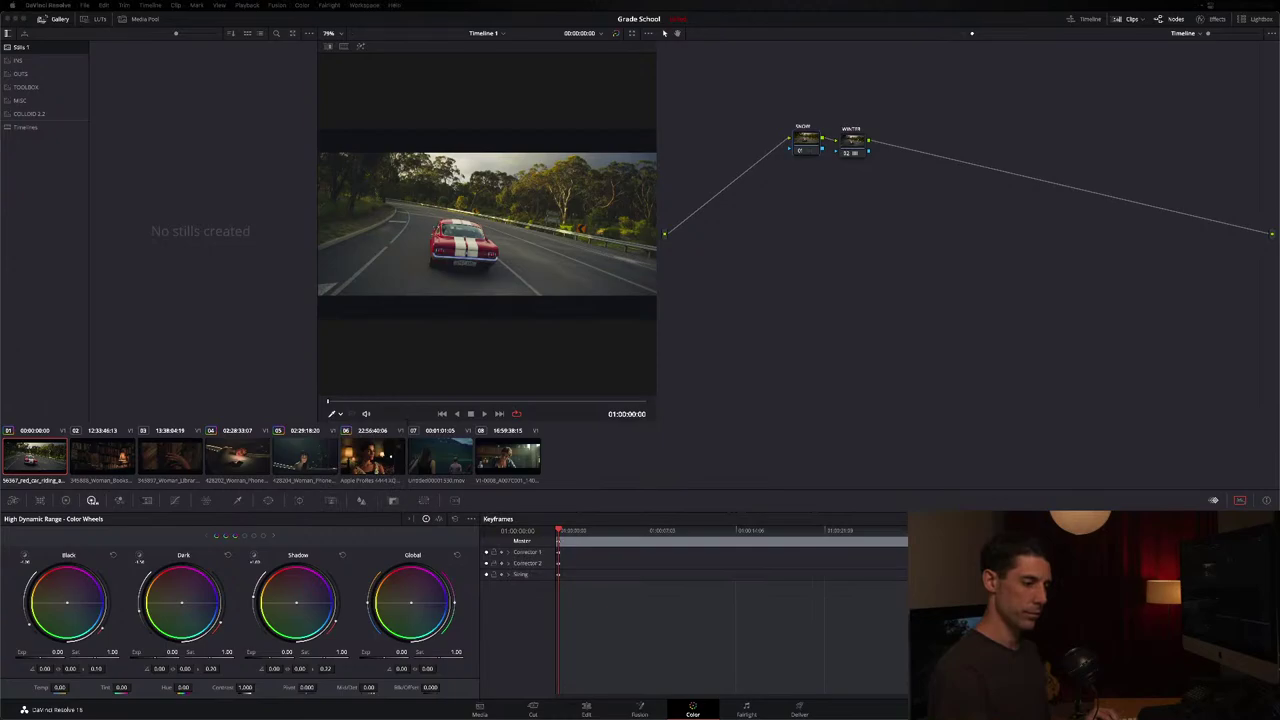